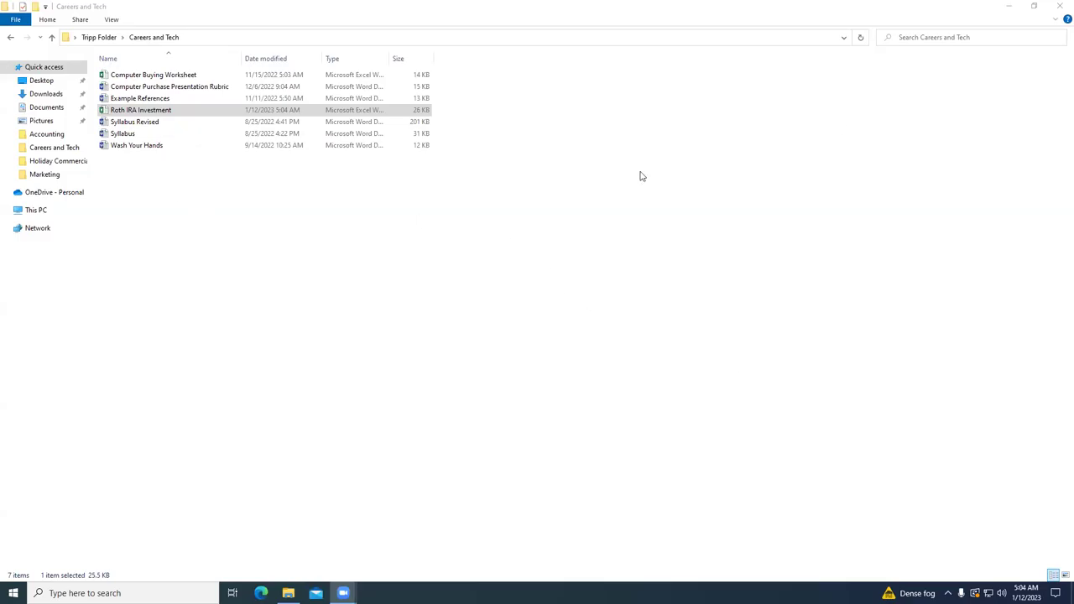
- Minimize the file window, open Excel from the desktop and create a blank workbook
click(1009, 6)
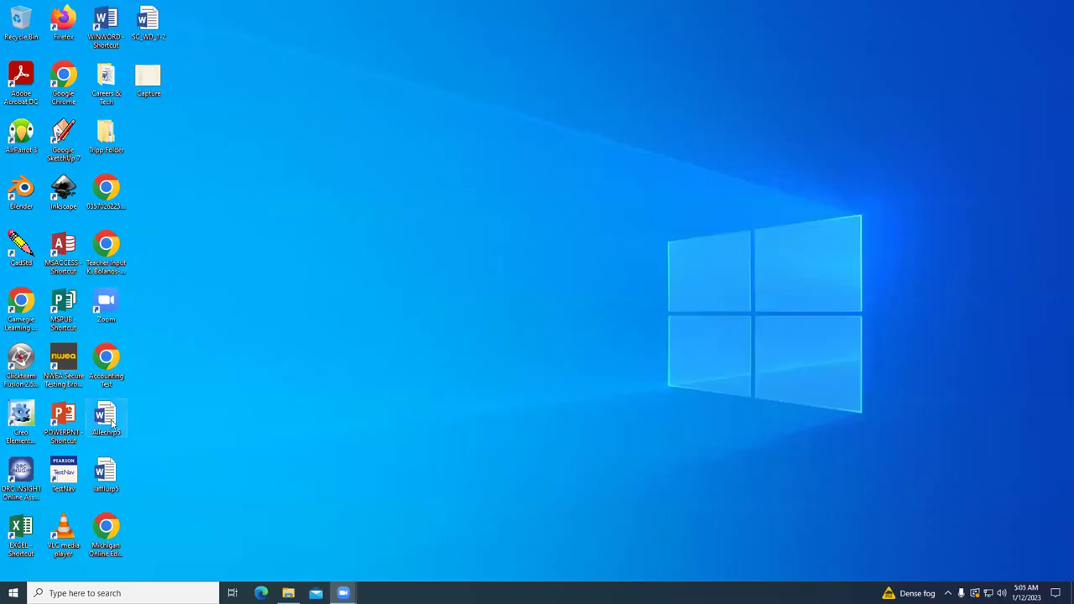
double_click(20, 534)
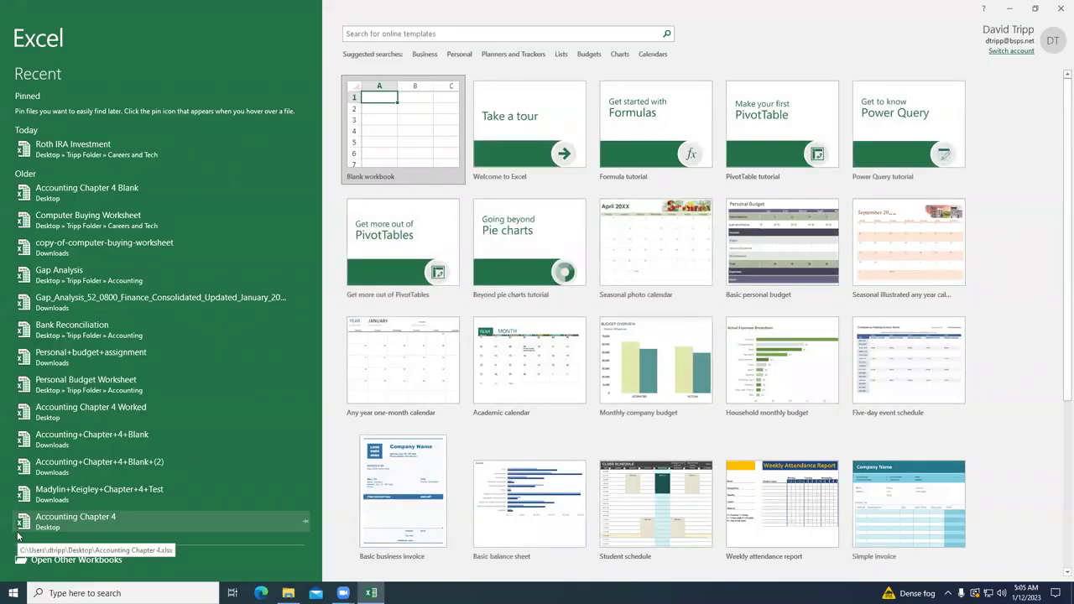
click(401, 160)
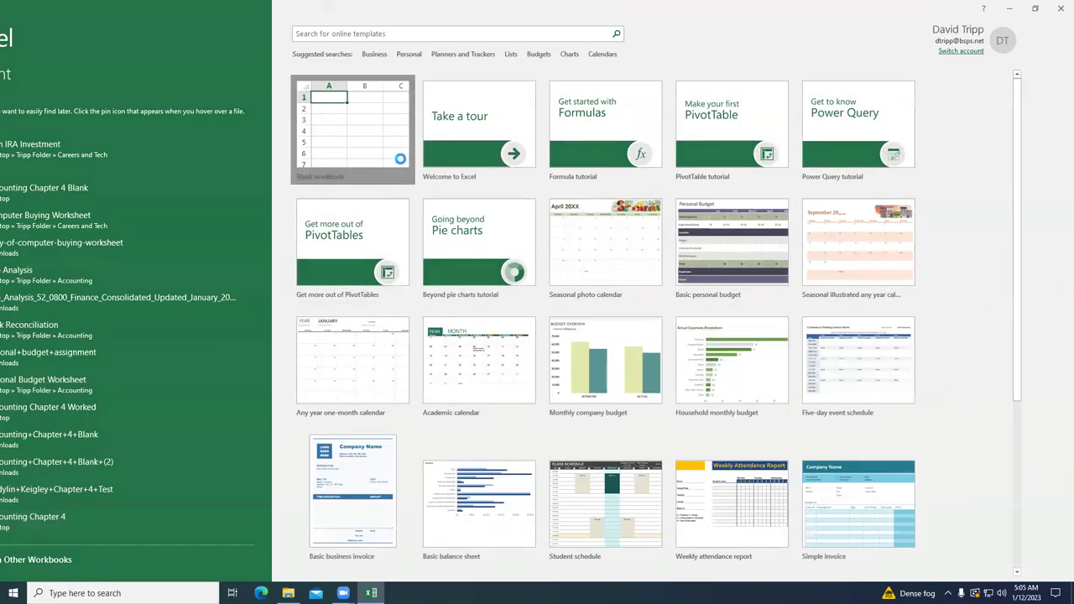
click(401, 160)
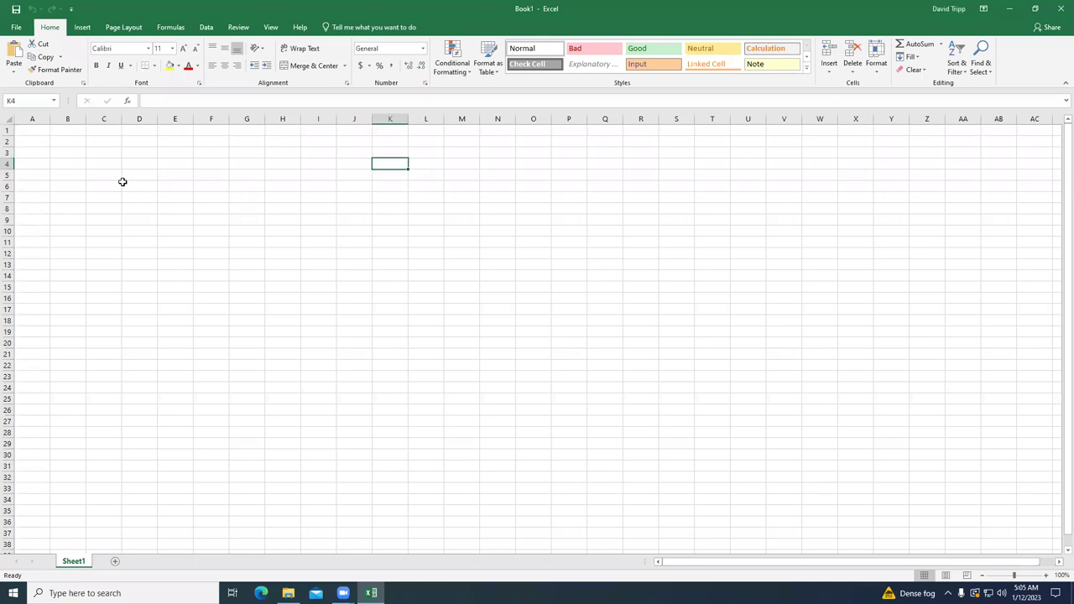
- Enter the headings Age in A1 and Investment in B1, and widen column B to fit its heading
click(38, 134)
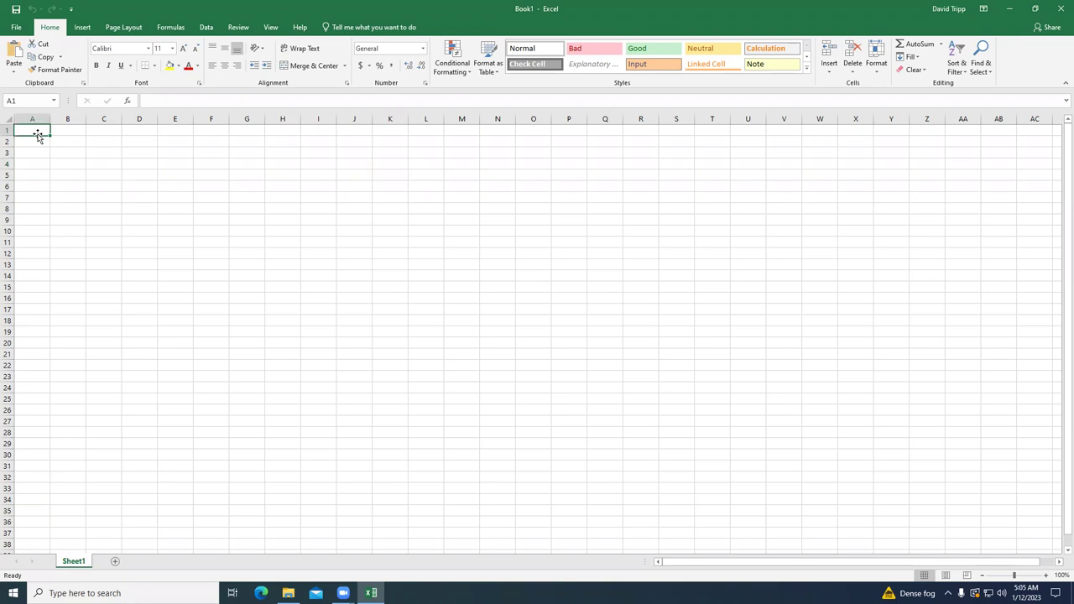
text(Age)
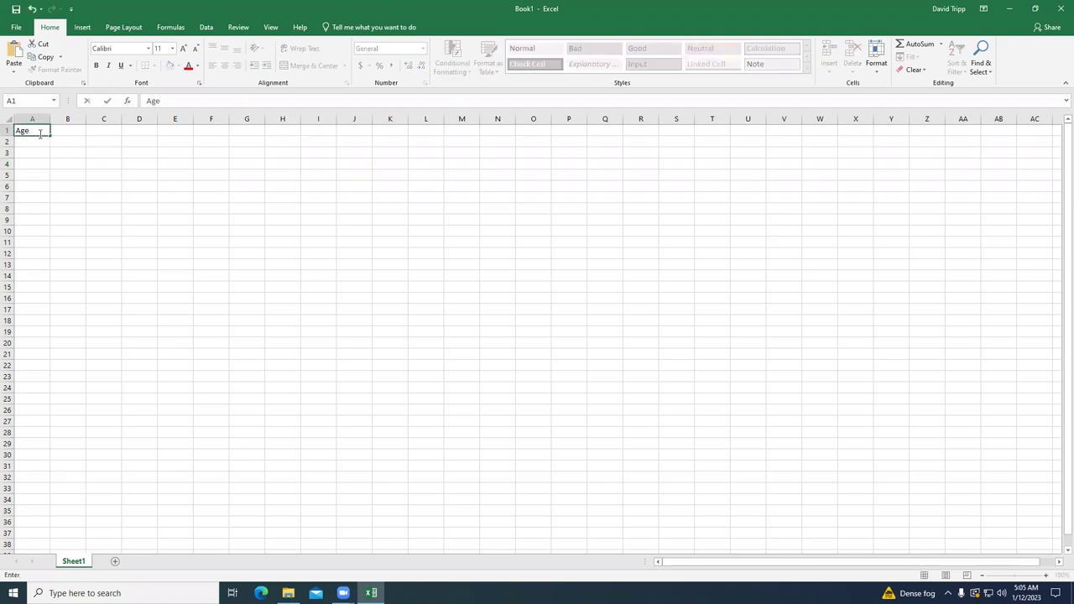
click(63, 129)
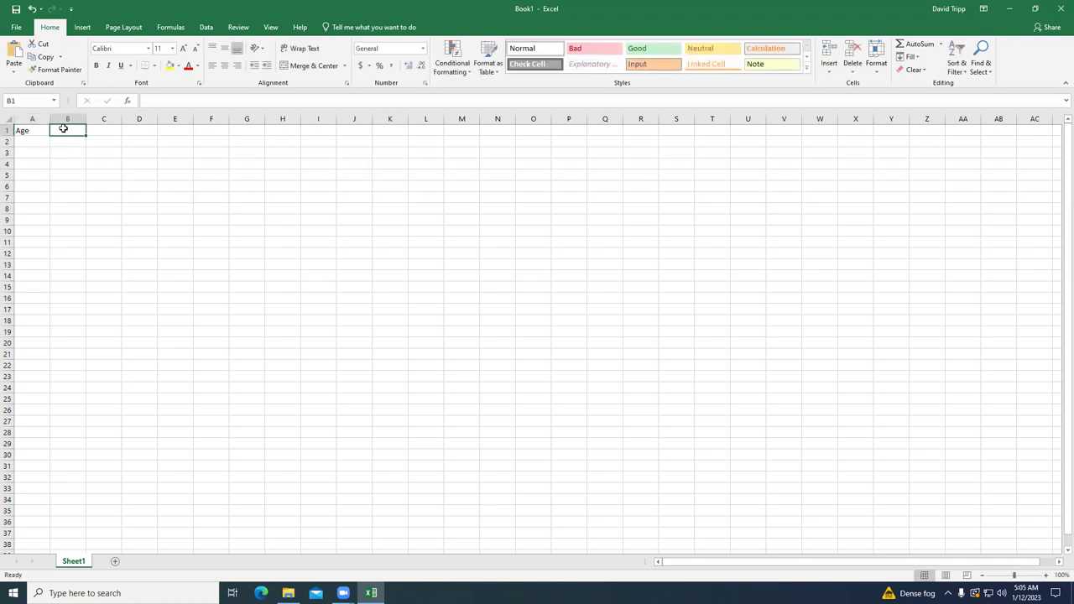
text(Investment)
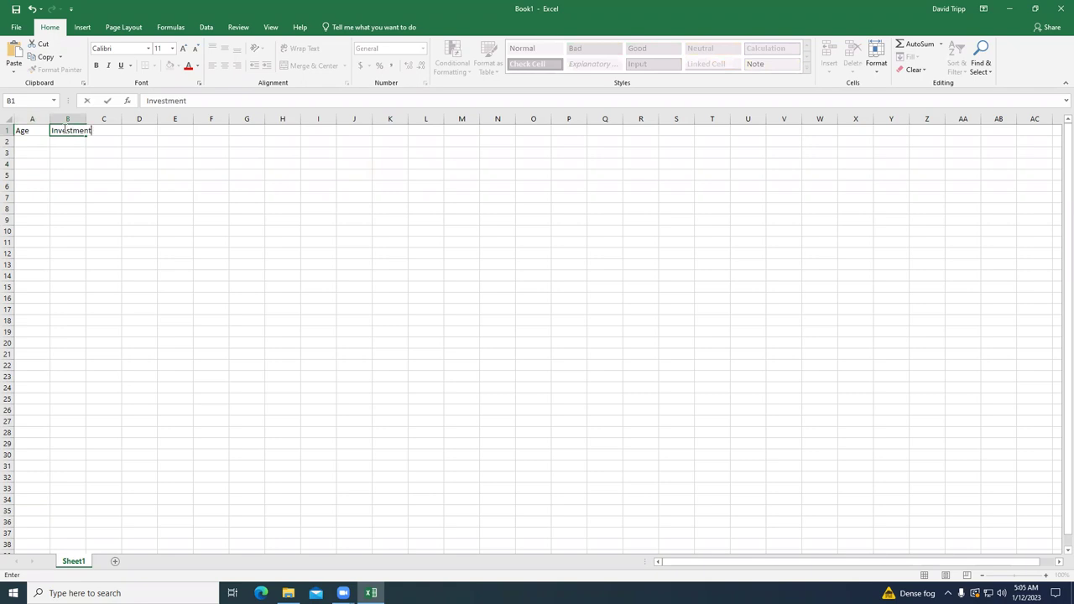
click(128, 150)
drag(85, 119, 104, 123)
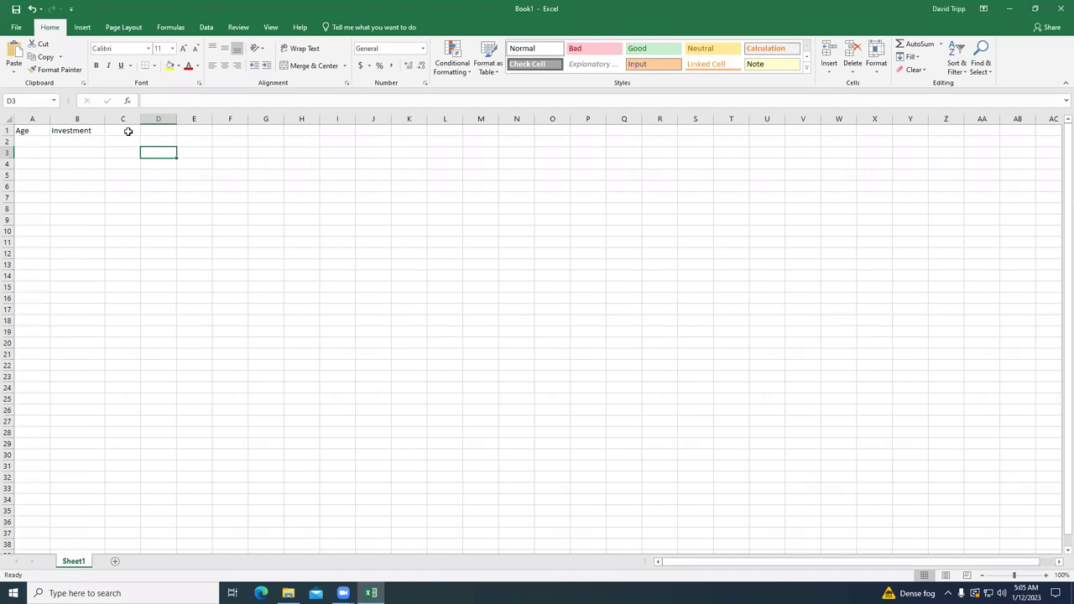
- Enter the heading Growth by Year in C1 and widen column C to fit it
click(128, 132)
text(G)
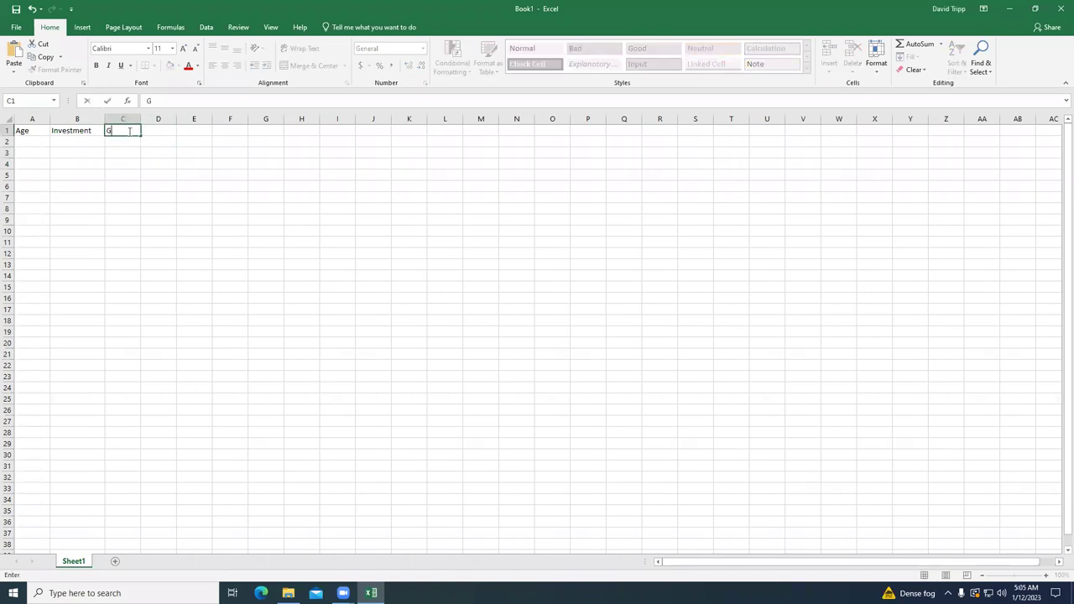
text(rowth by Year)
click(136, 151)
drag(141, 122, 174, 126)
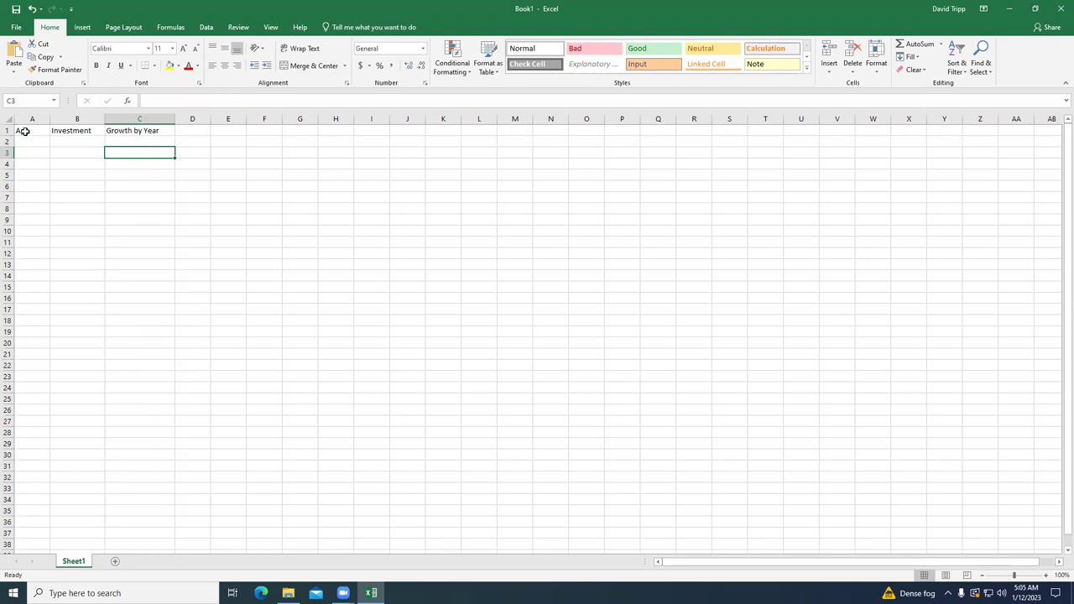
click(25, 132)
drag(25, 132, 124, 137)
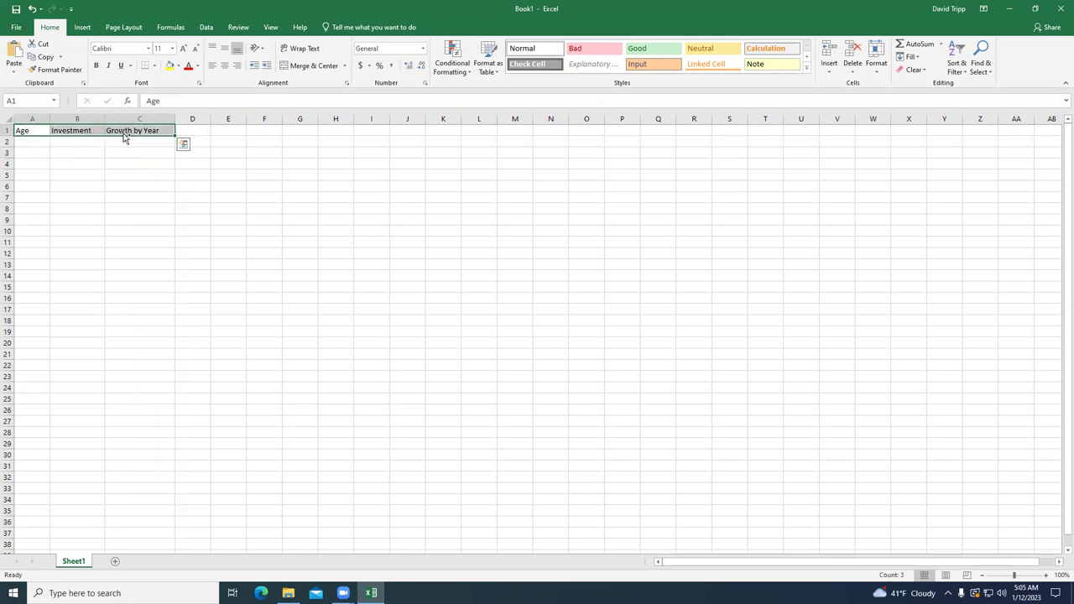
key(ctrl+q)
click(139, 262)
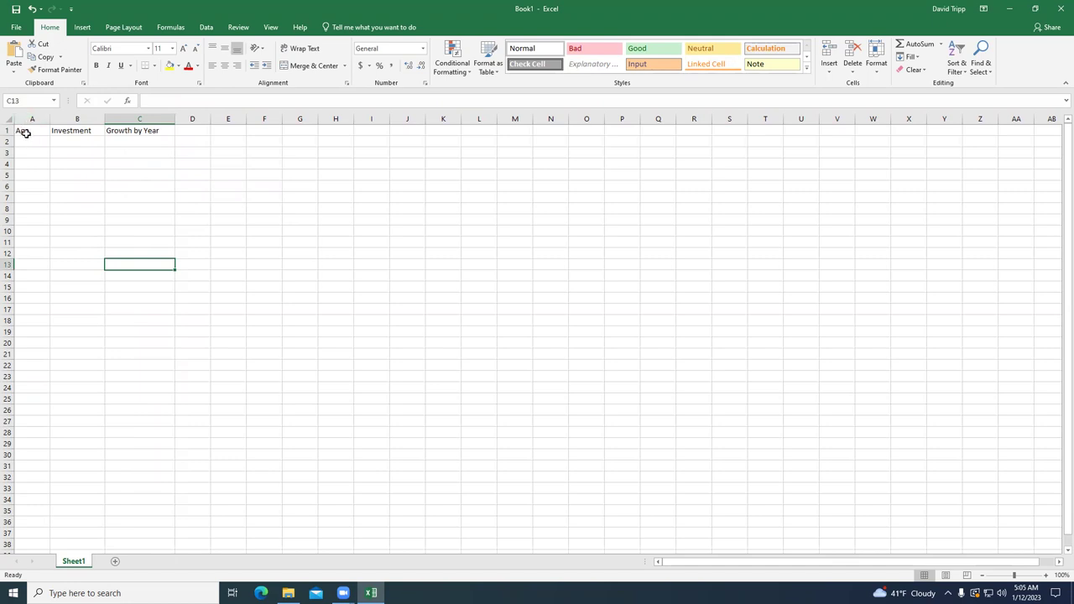
- Copy the three headings in A1:C1 to the cells starting at E1
drag(24, 131, 105, 132)
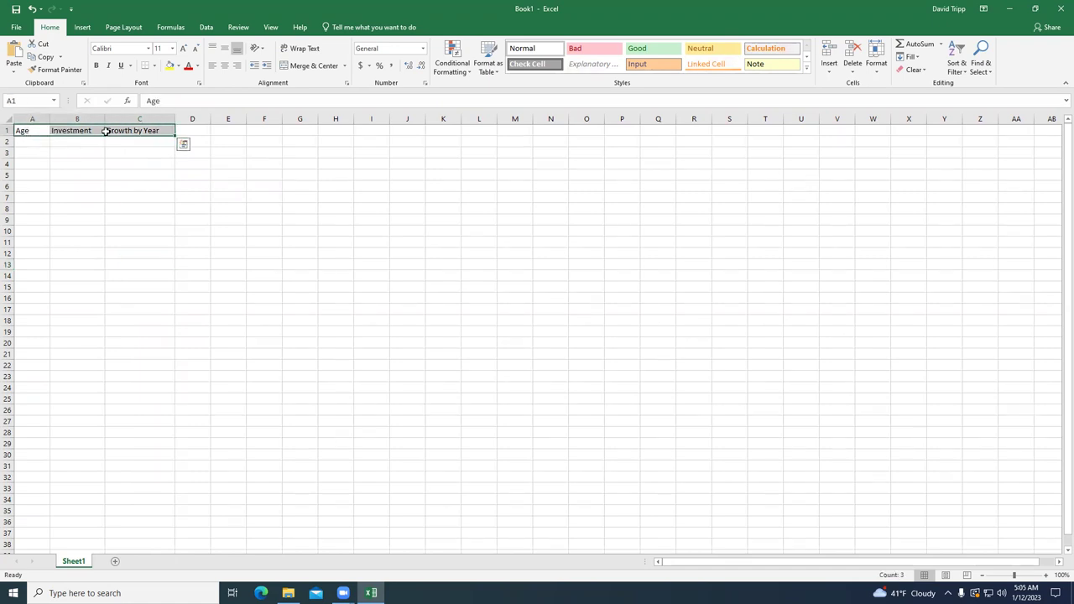
key(ctrl+c)
click(230, 131)
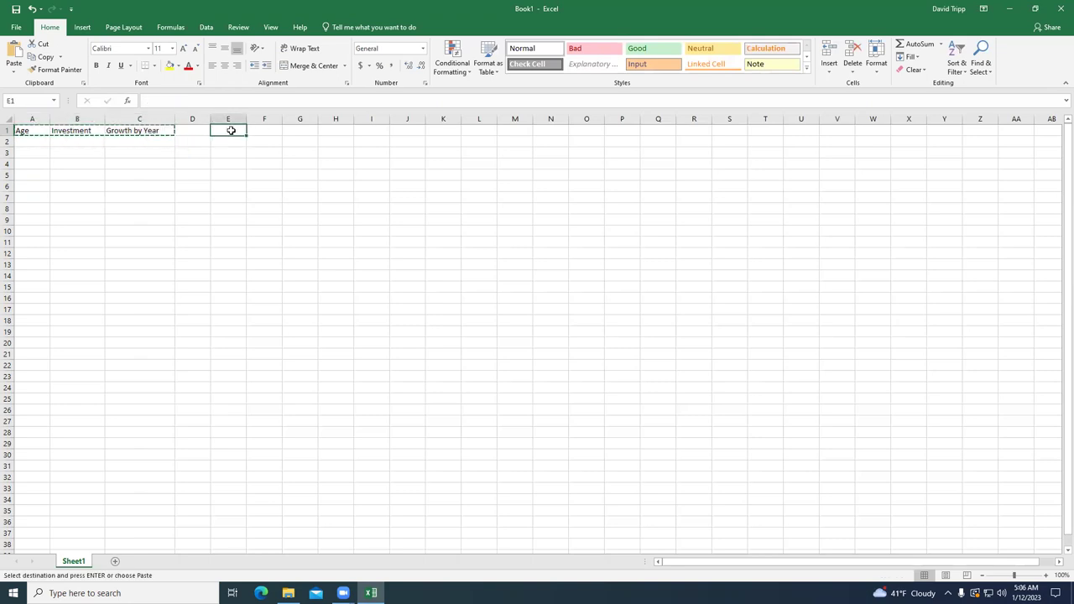
key(ctrl+v)
key(ctrl)
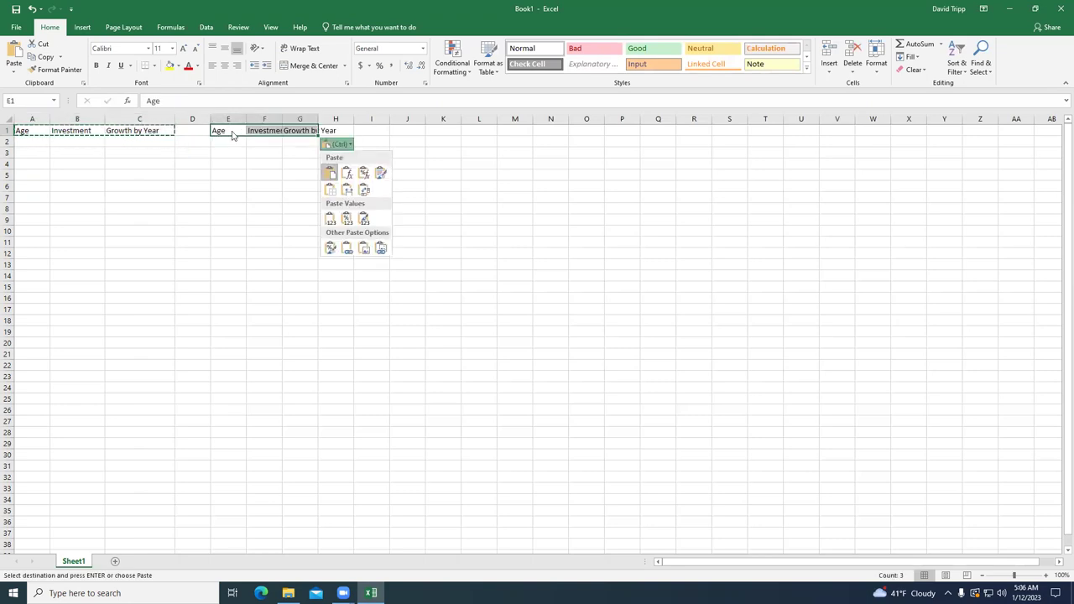
key(ctrl)
click(196, 164)
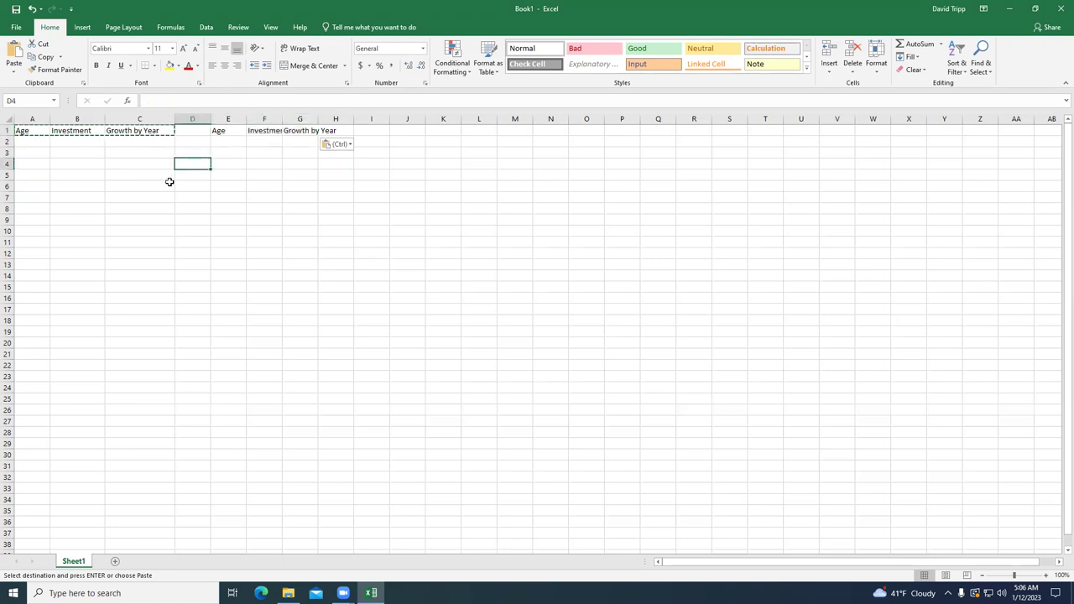
click(169, 183)
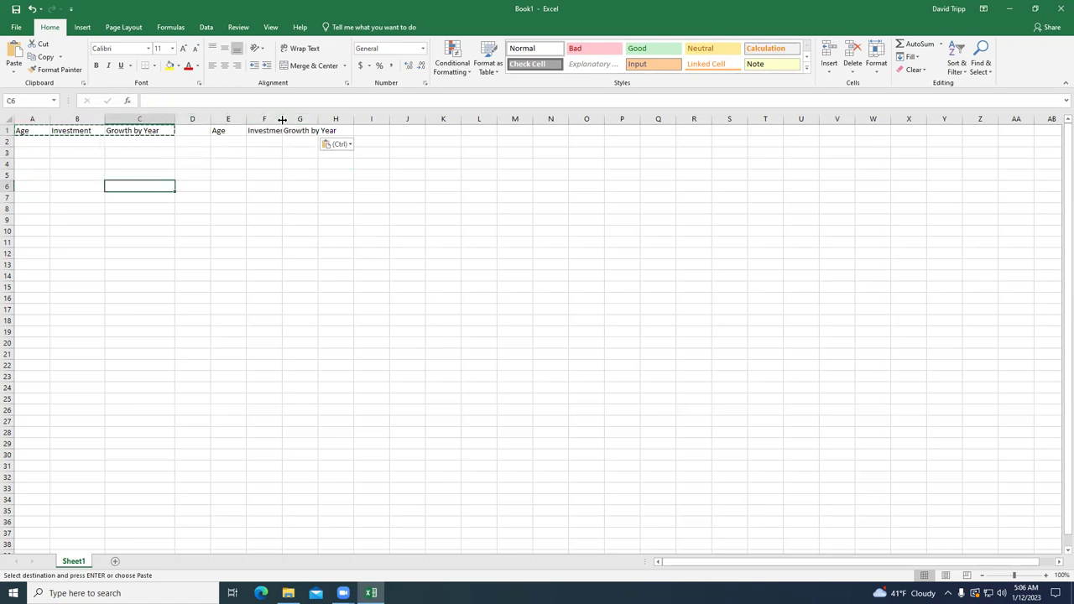
- Widen columns F and G so the copied Investment and Growth by Year headings fit
drag(281, 120, 352, 120)
click(276, 197)
click(231, 188)
click(77, 154)
- Make the headings in A1:G1 bold and increase their font by three size steps
drag(26, 130, 320, 131)
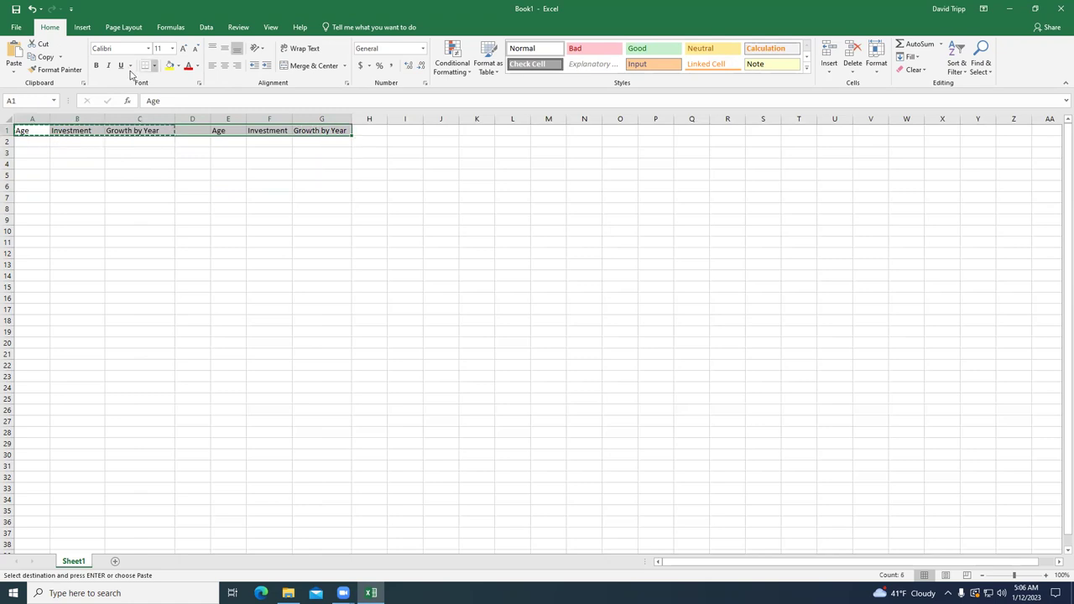
click(97, 66)
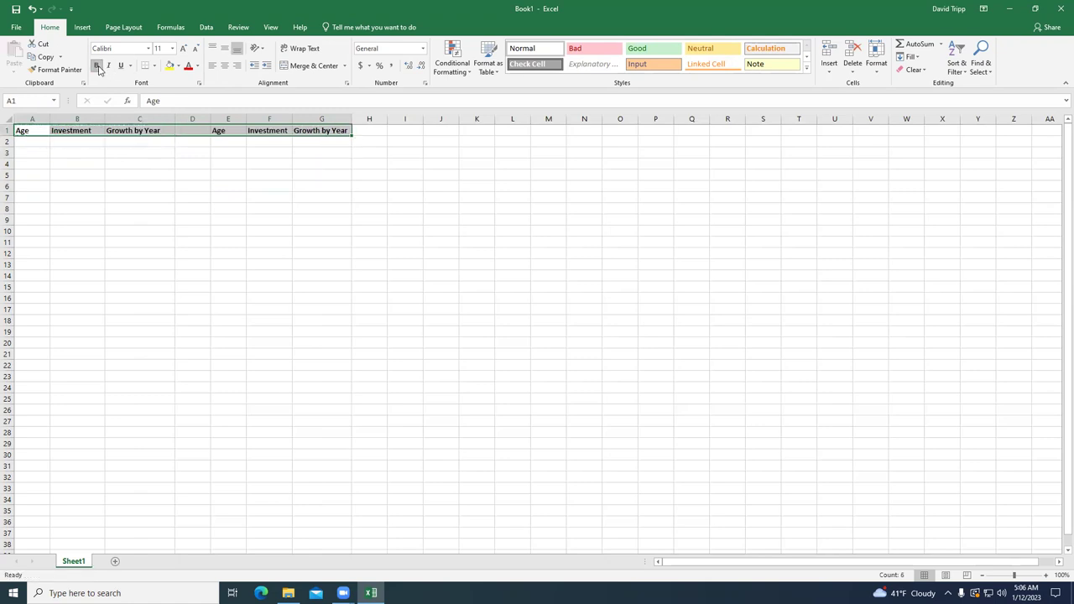
click(182, 48)
click(181, 48)
click(181, 49)
click(137, 188)
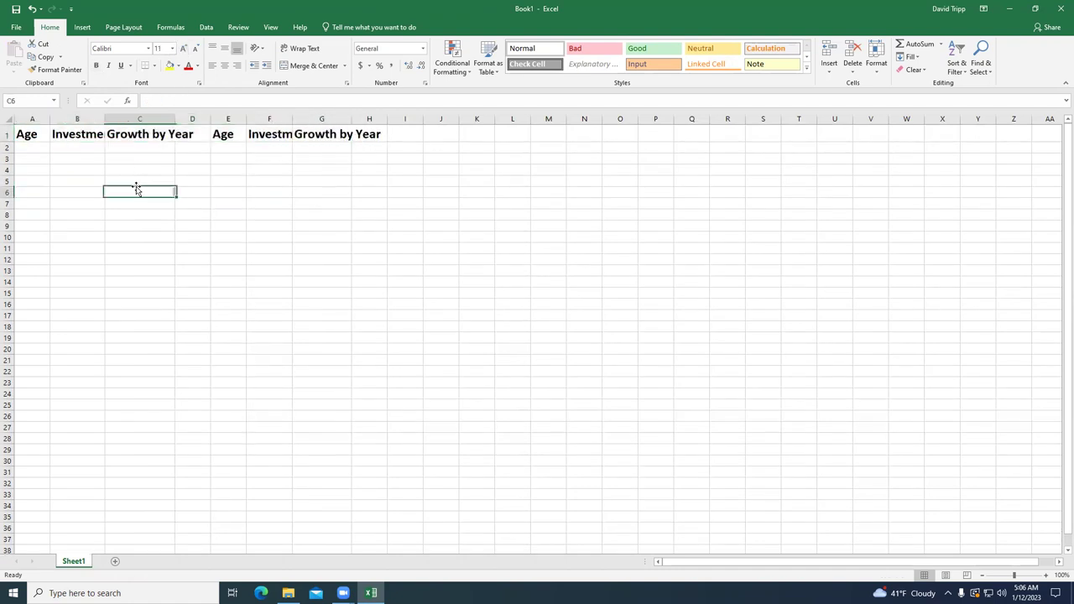
- Widen columns B, C, F and G to fit the enlarged Investment and Growth by Year headings
drag(104, 120, 127, 123)
drag(198, 118, 219, 118)
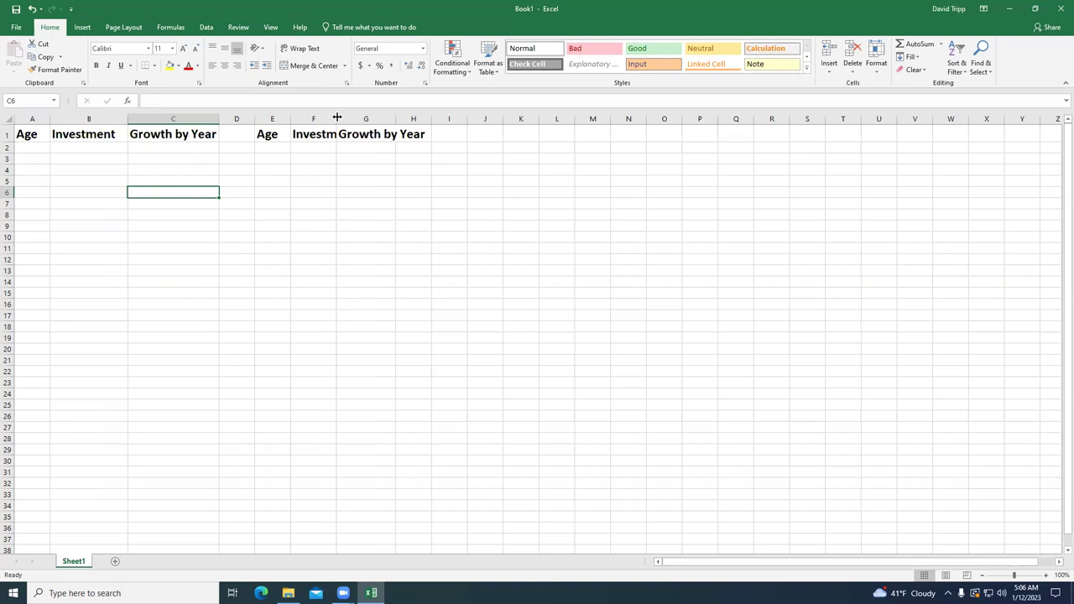
drag(336, 118, 358, 119)
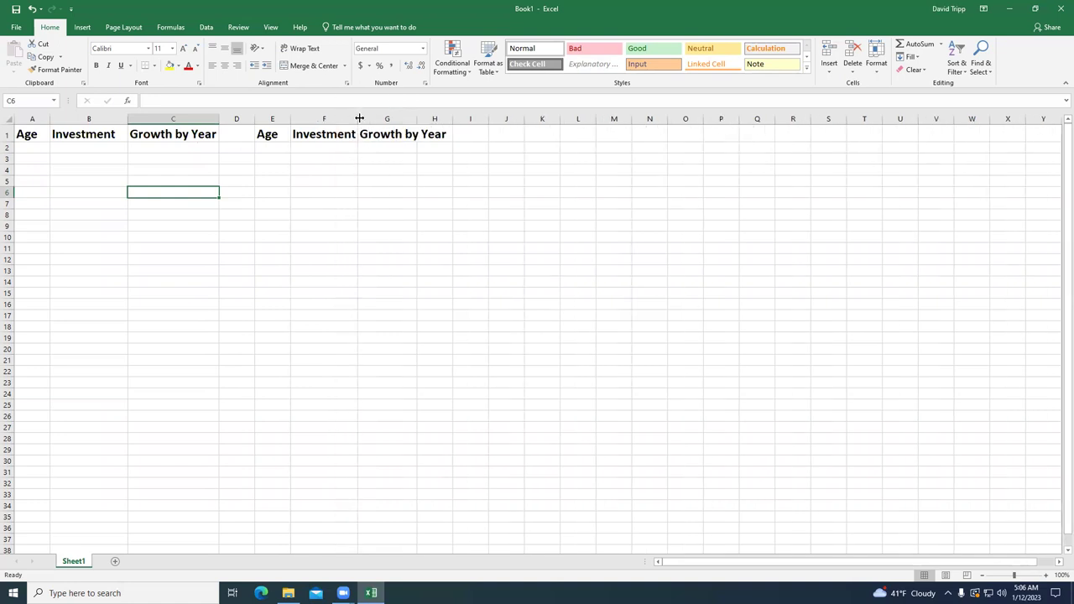
click(417, 119)
drag(416, 118, 448, 121)
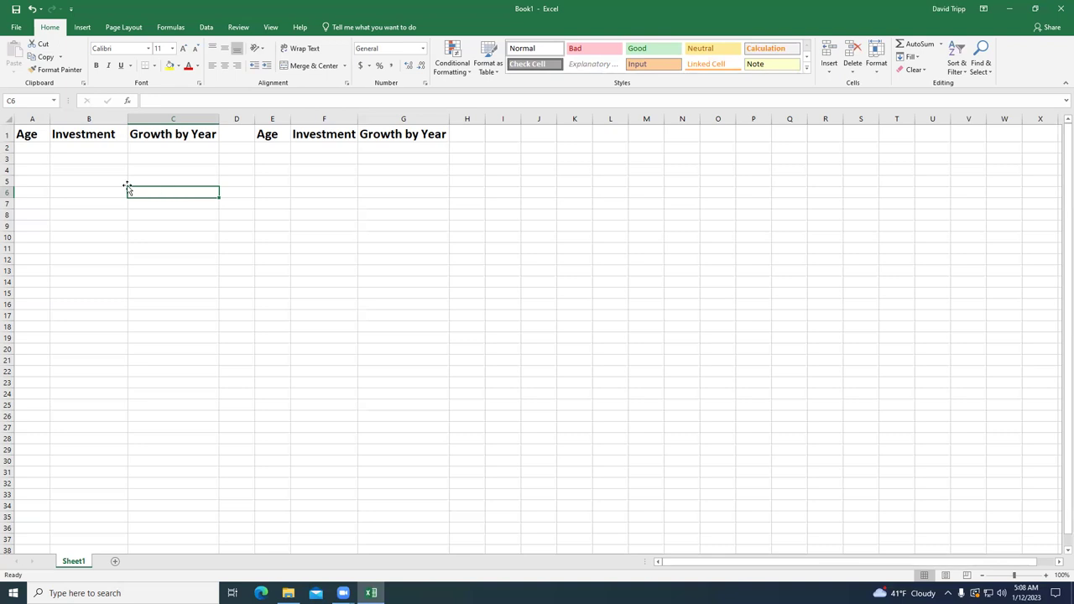
- Enter the starting ages: 18 in A2 for the first table and 40 in E2 for the second
click(33, 147)
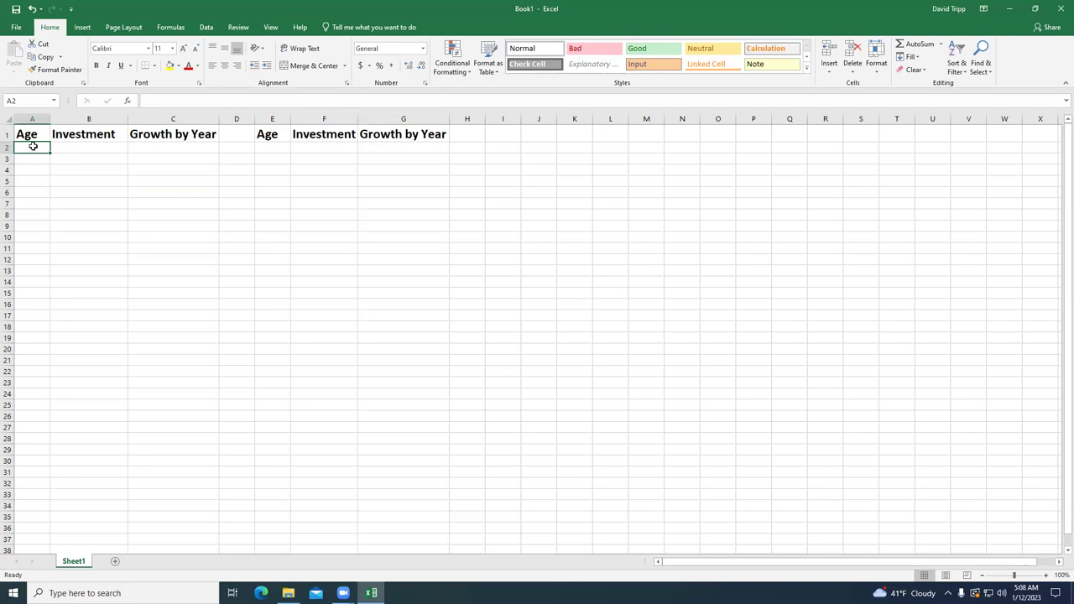
text(18)
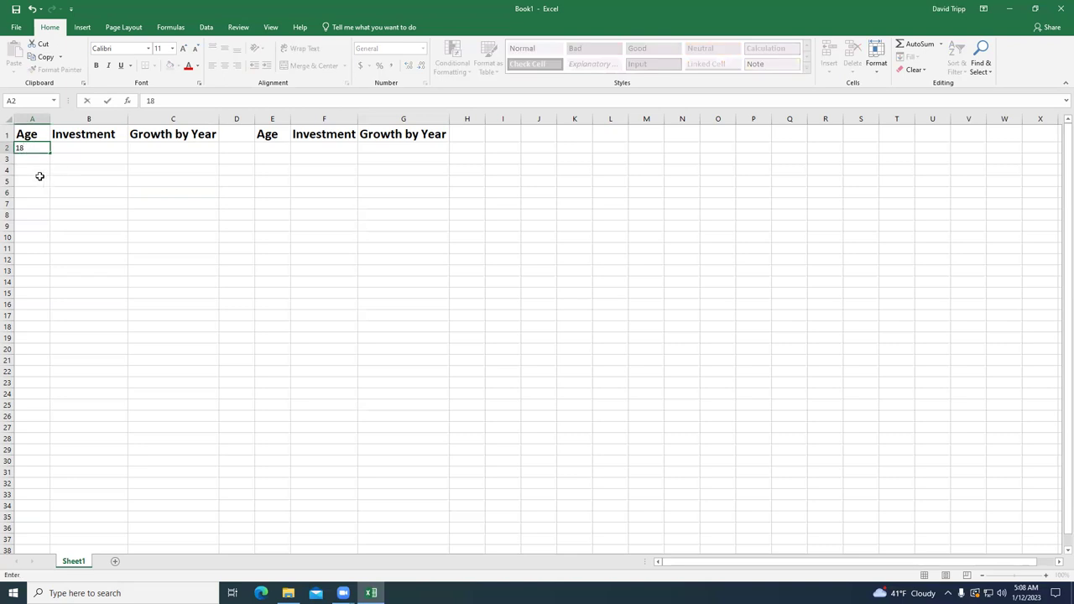
click(275, 147)
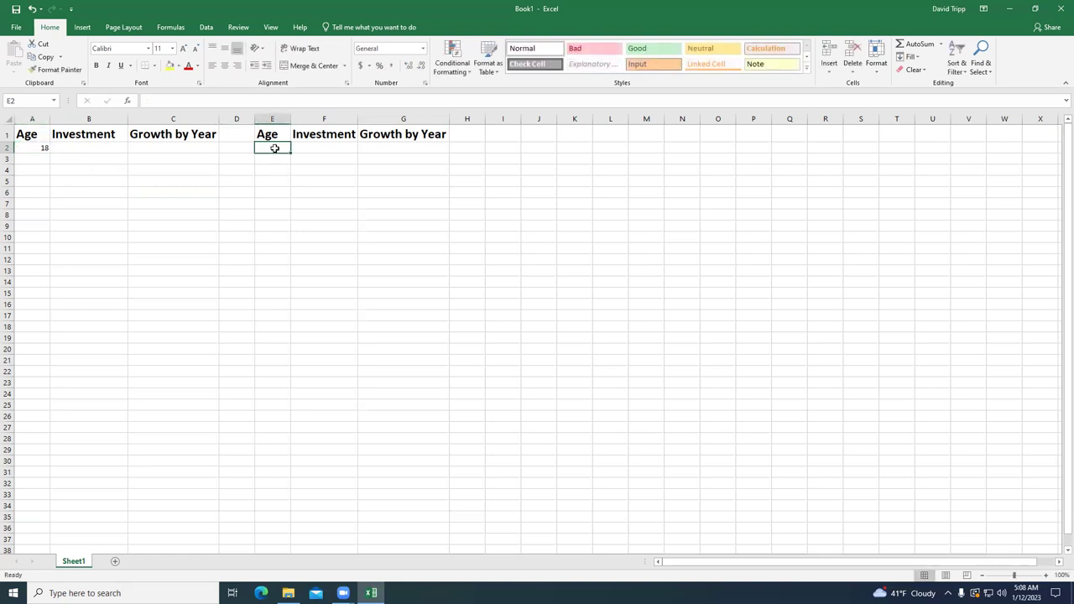
text(40)
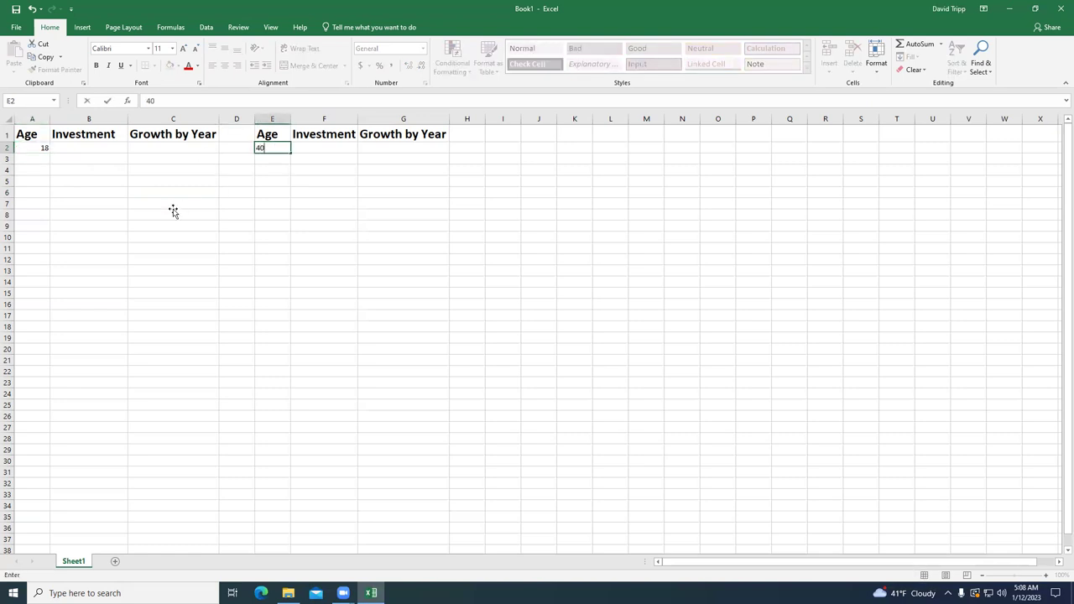
click(173, 211)
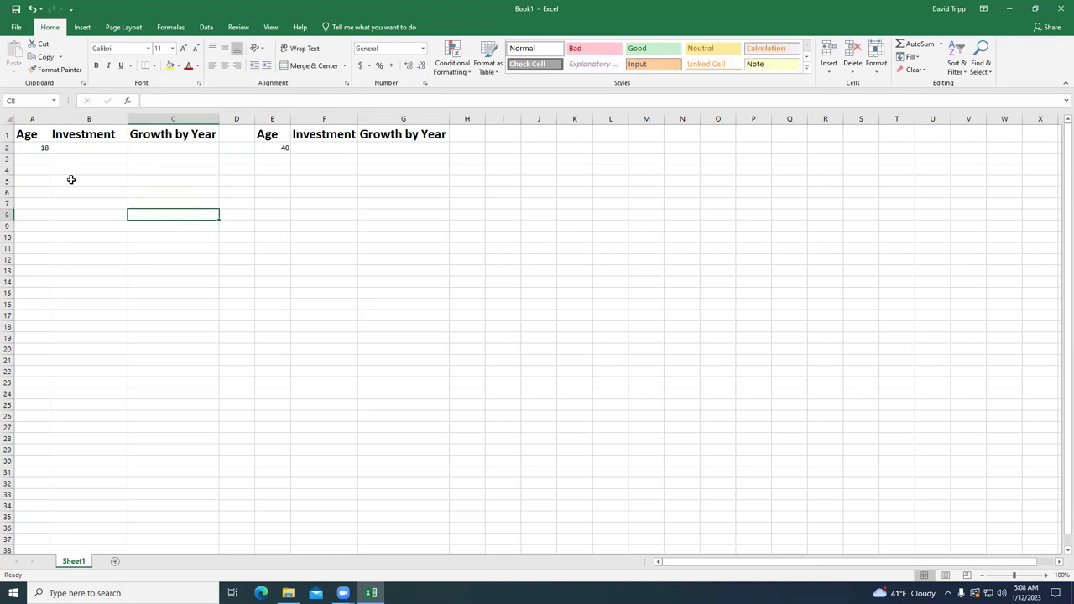
- Enter the formula =A2+1 in A3 to calculate the next age
click(30, 161)
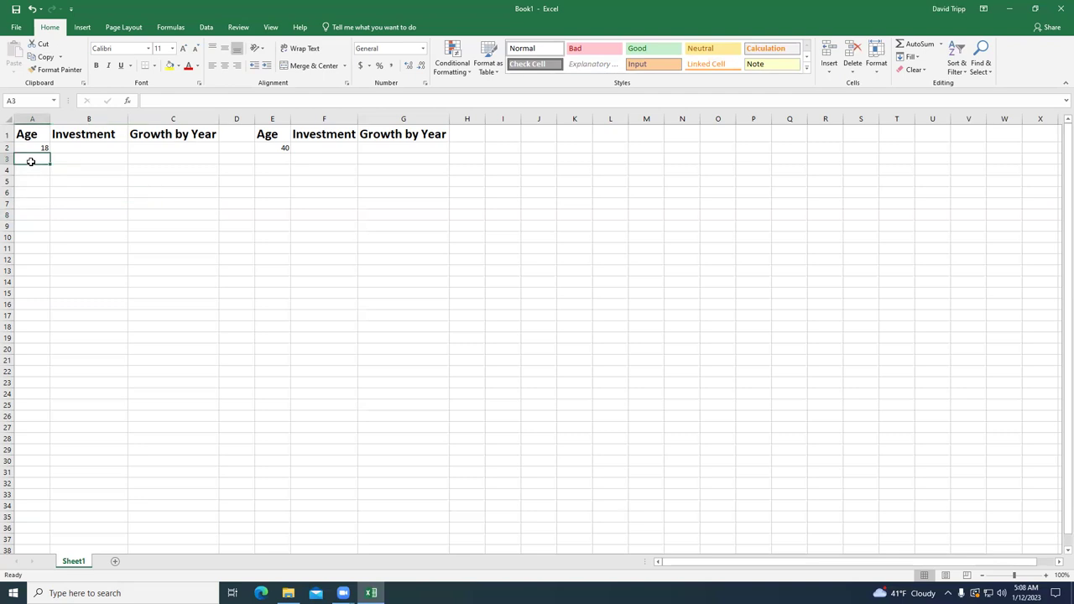
text(=)
click(38, 149)
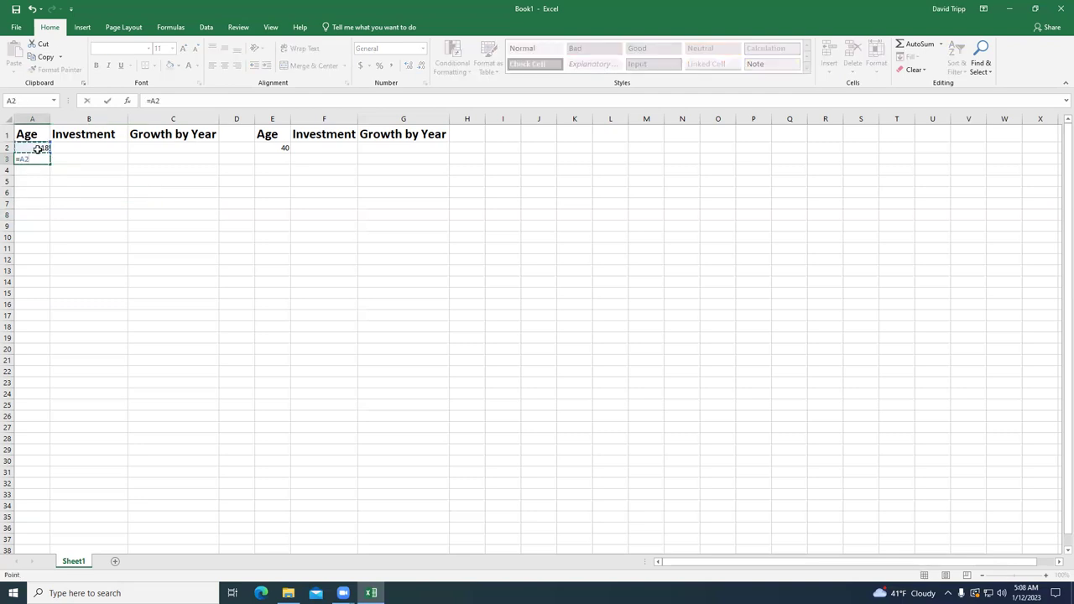
text(+1)
key(Return)
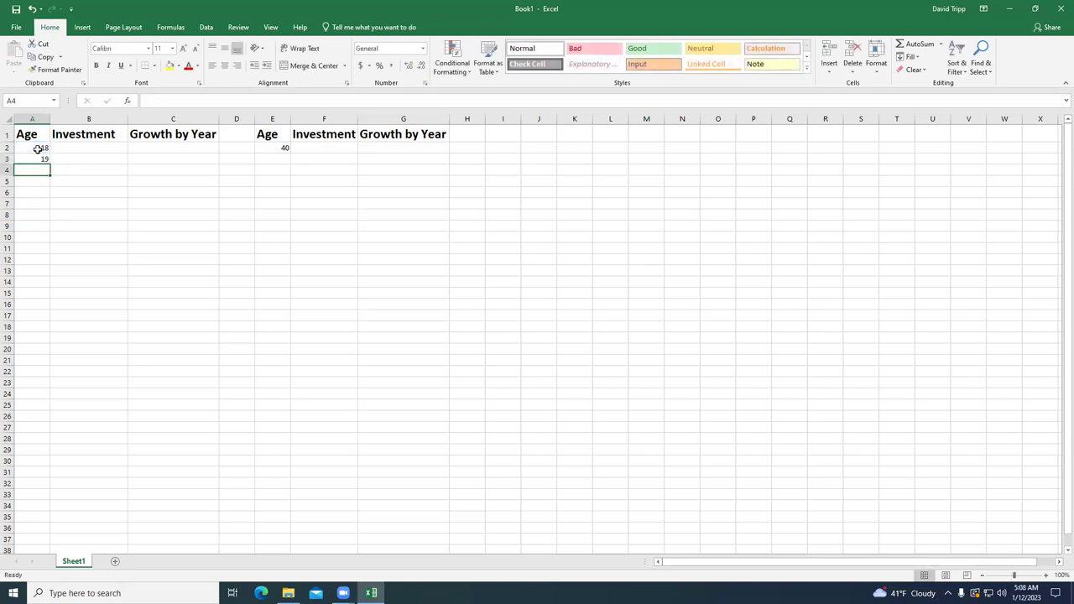
- Fill the age formula from A3 down column A to row 49, ending at age 65
click(36, 159)
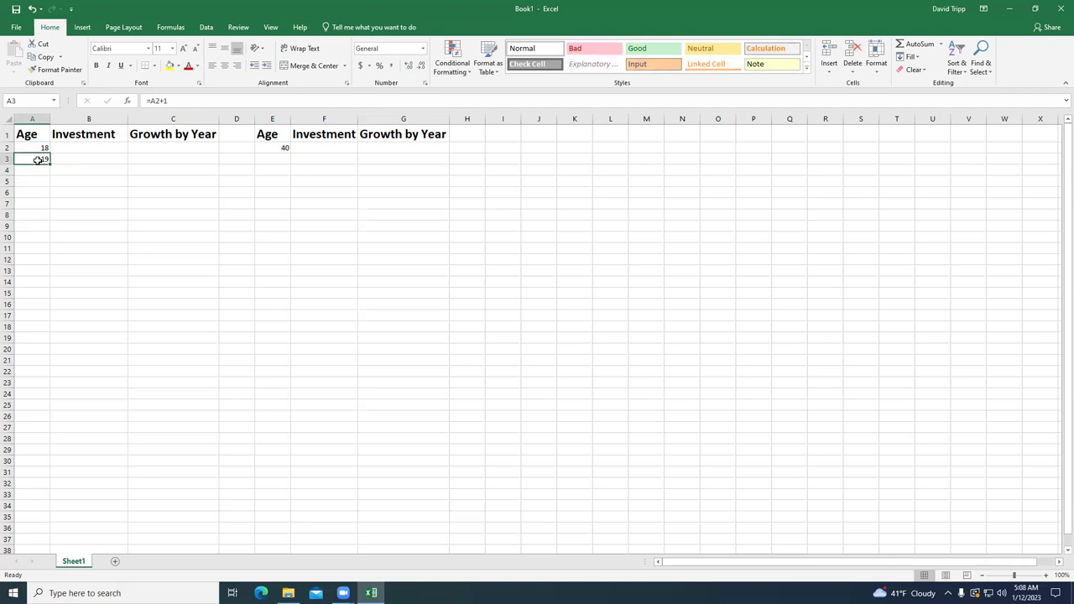
drag(49, 165, 47, 553)
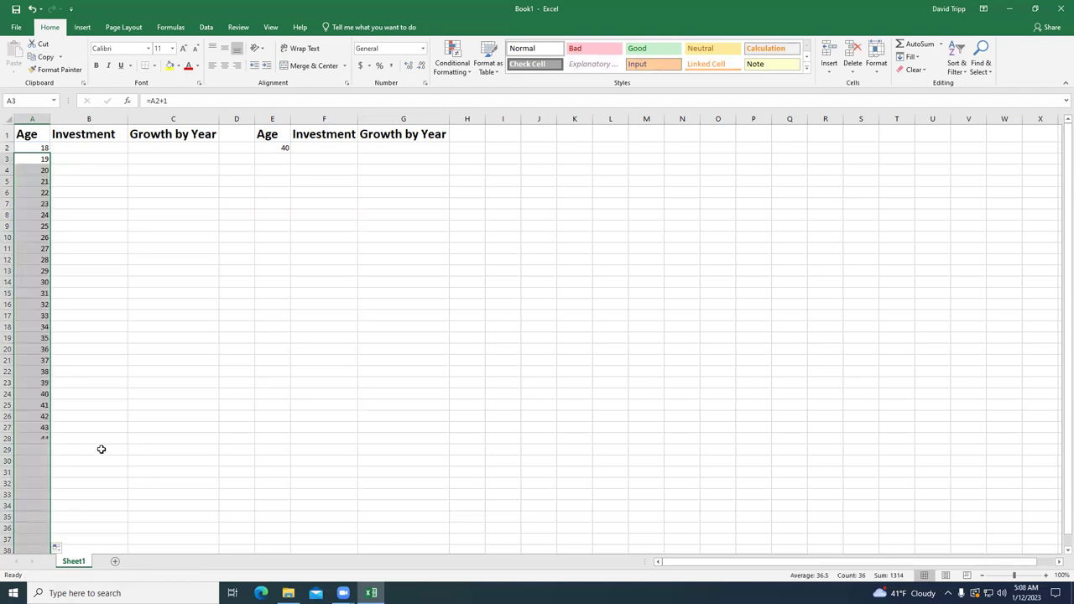
scroll(100, 449, down, 4)
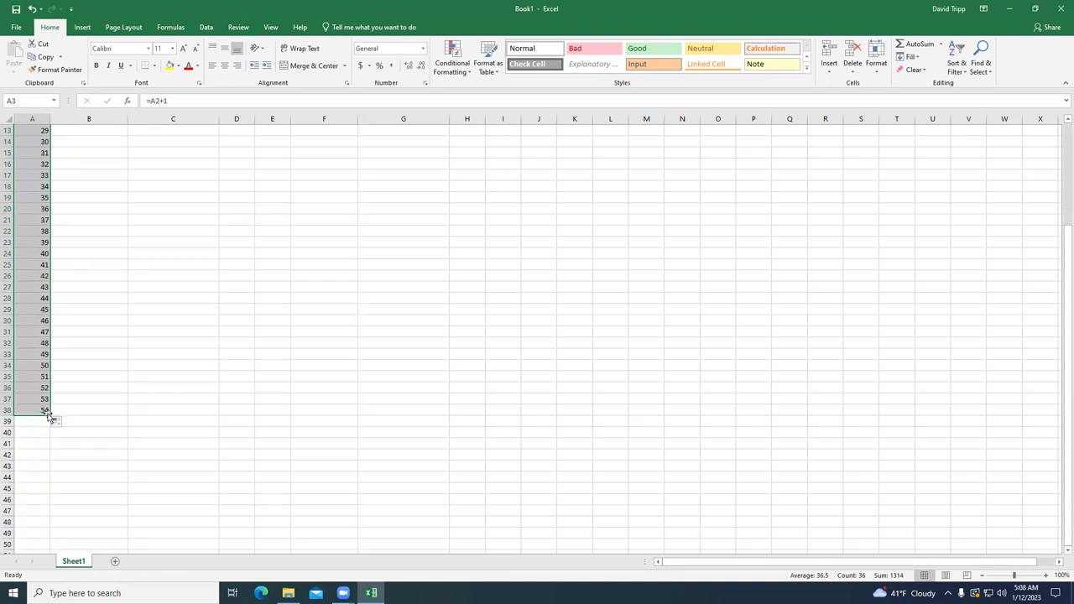
drag(48, 416, 37, 517)
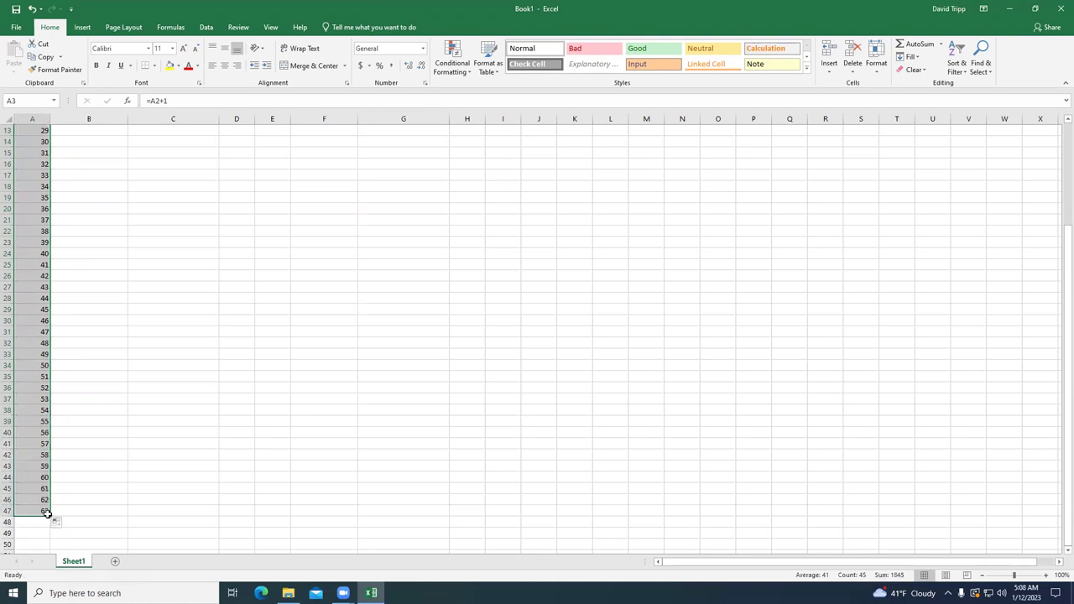
drag(48, 514, 47, 537)
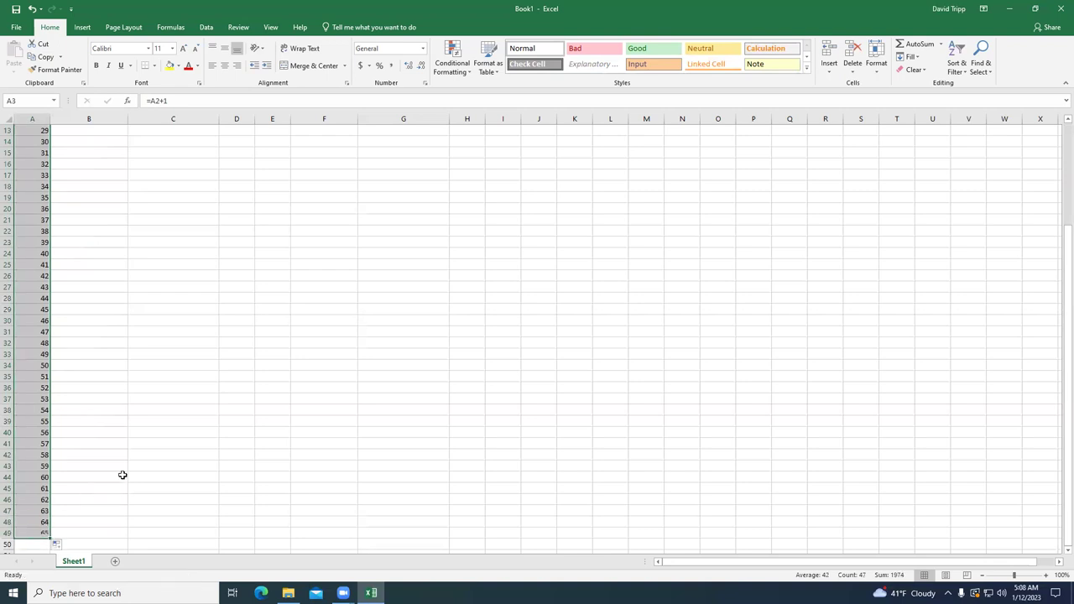
click(130, 467)
scroll(151, 439, up, 4)
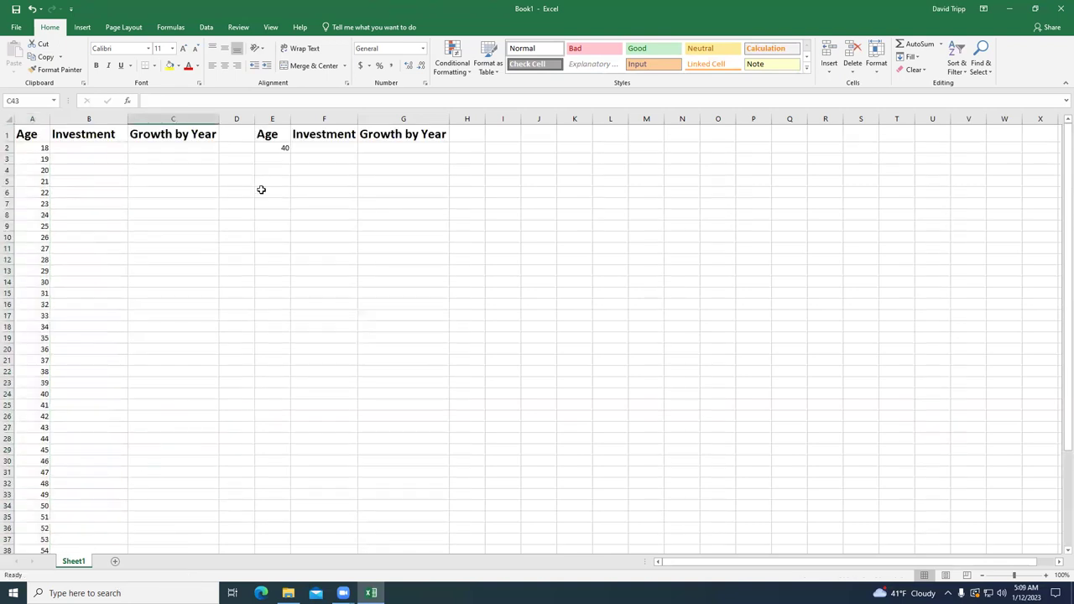
- Enter =E2+1 in E3 and fill it down to E27 so the second table's ages end at 65
click(270, 157)
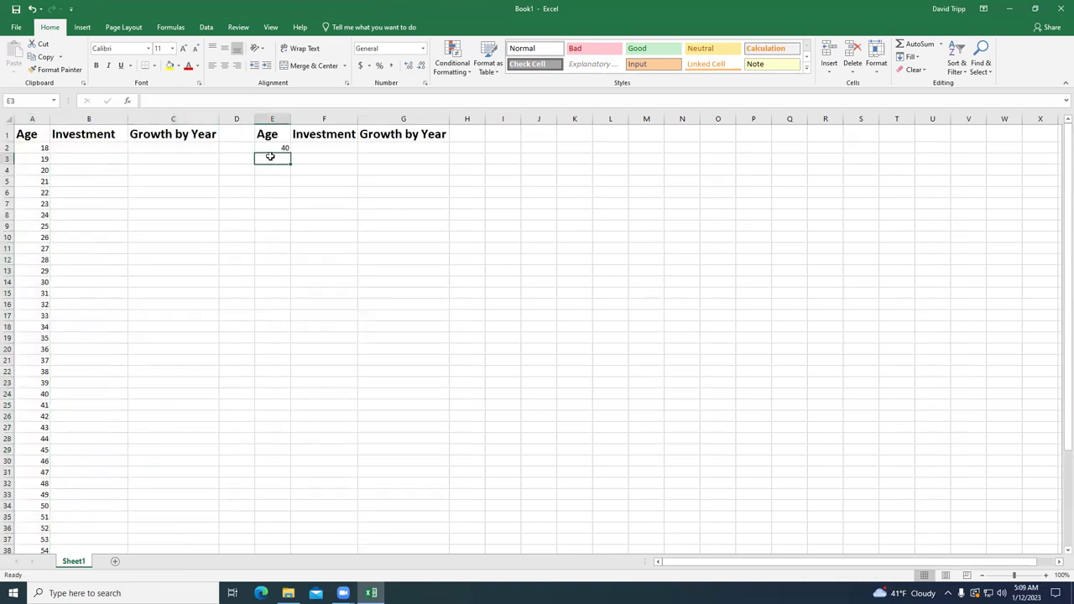
text(=)
click(283, 146)
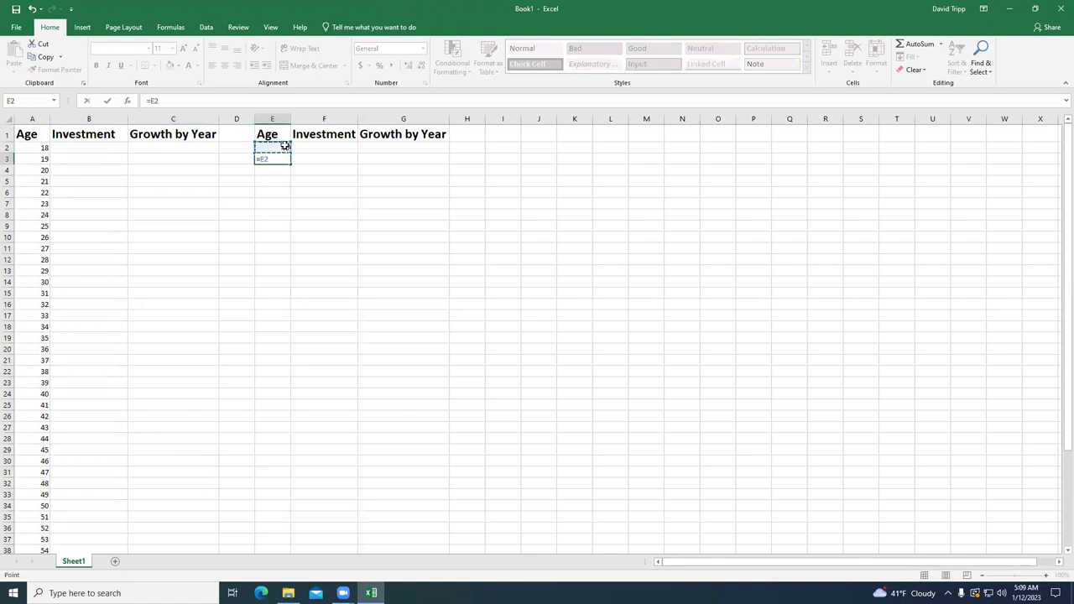
text(+1)
key(Return)
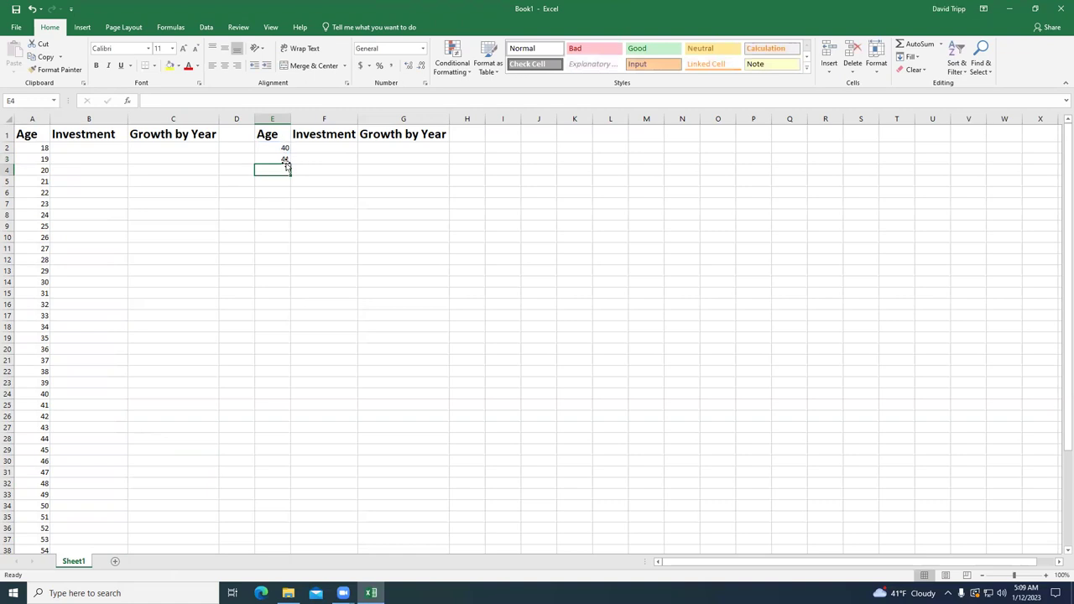
click(276, 157)
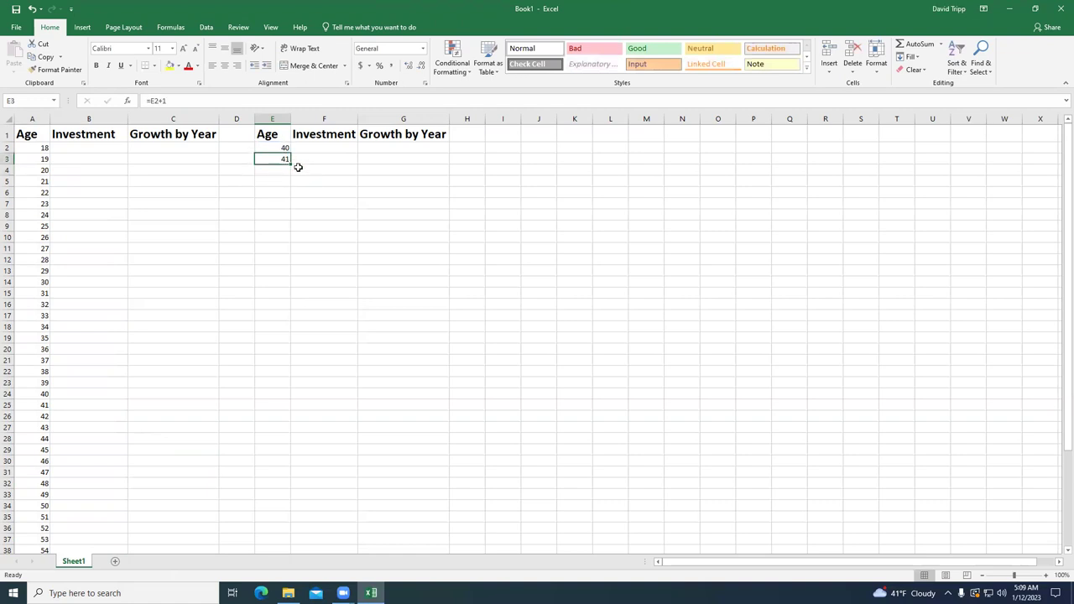
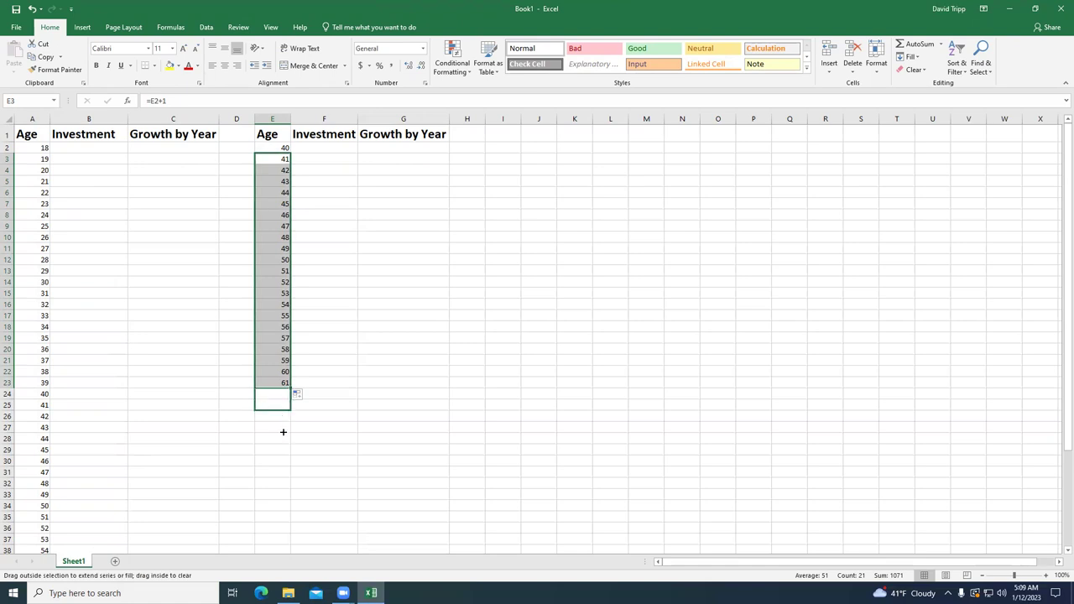
click(233, 384)
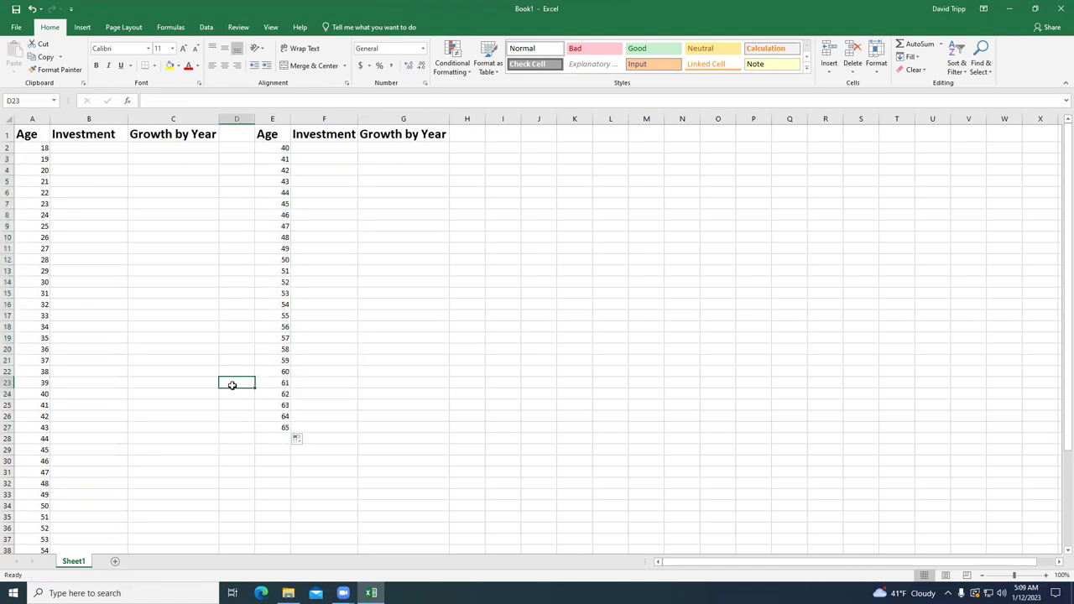
- Enter the first-year investment formula =6000*1.08 in B2
click(82, 146)
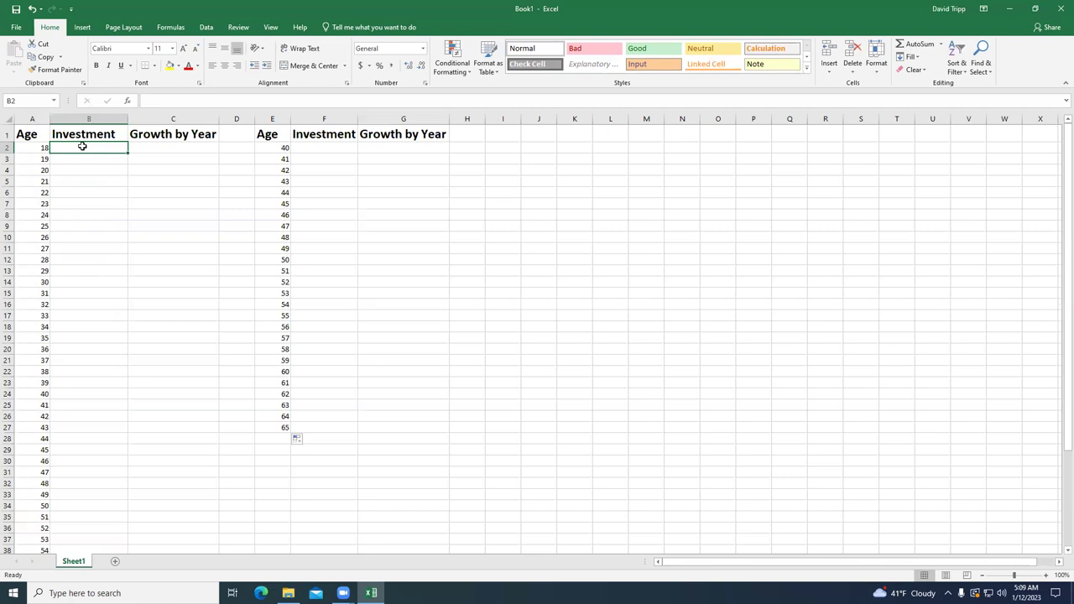
text(=6)
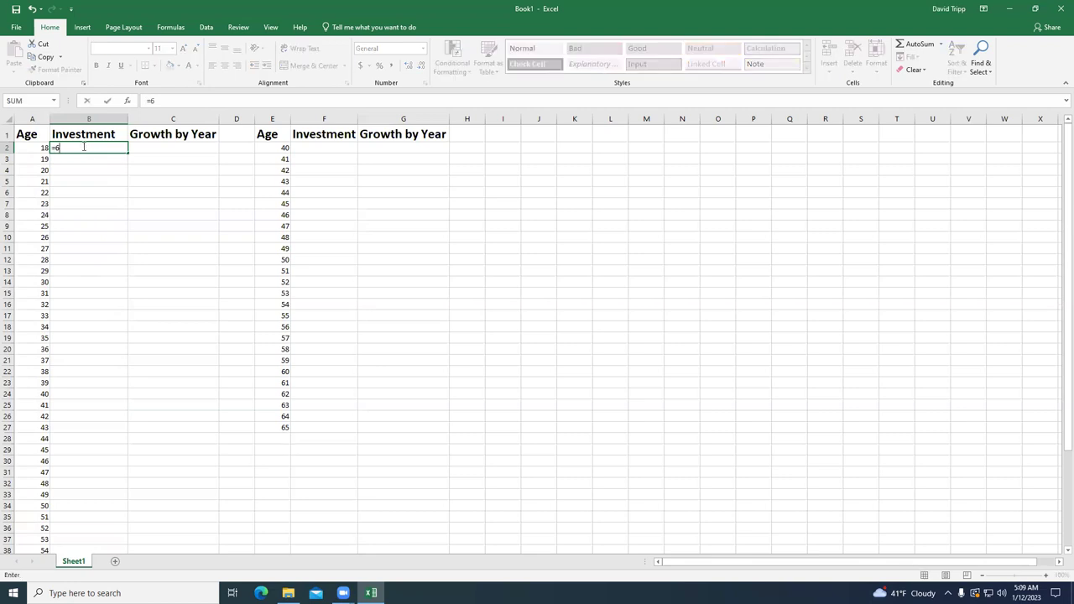
text(000)
text(*1.08)
key(Return)
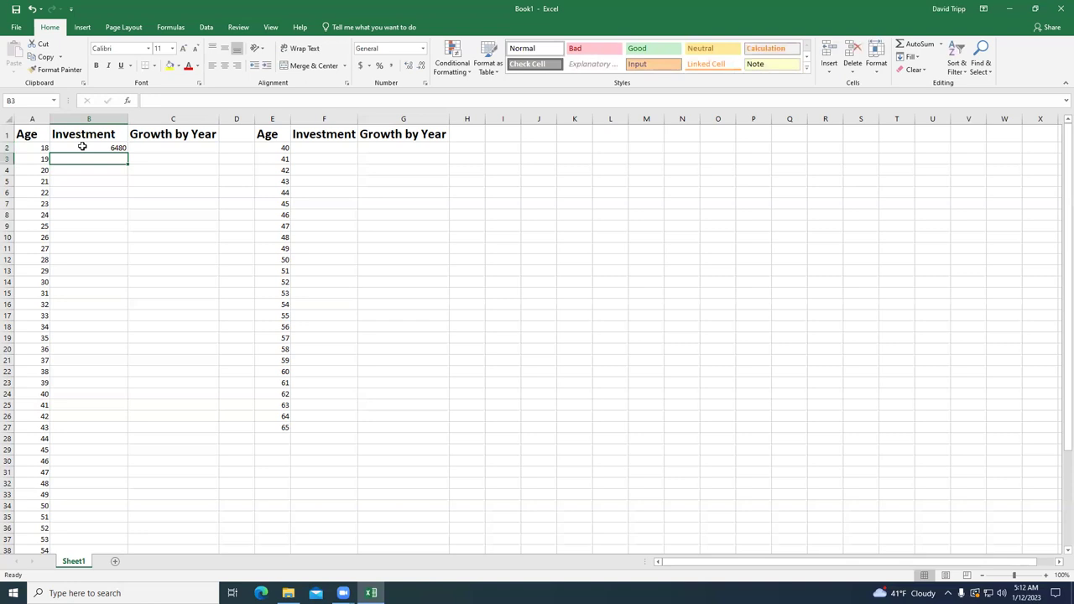
- Enter the formula =(B2+6000)*1.08 in B3 for the second year's investment
text(=)
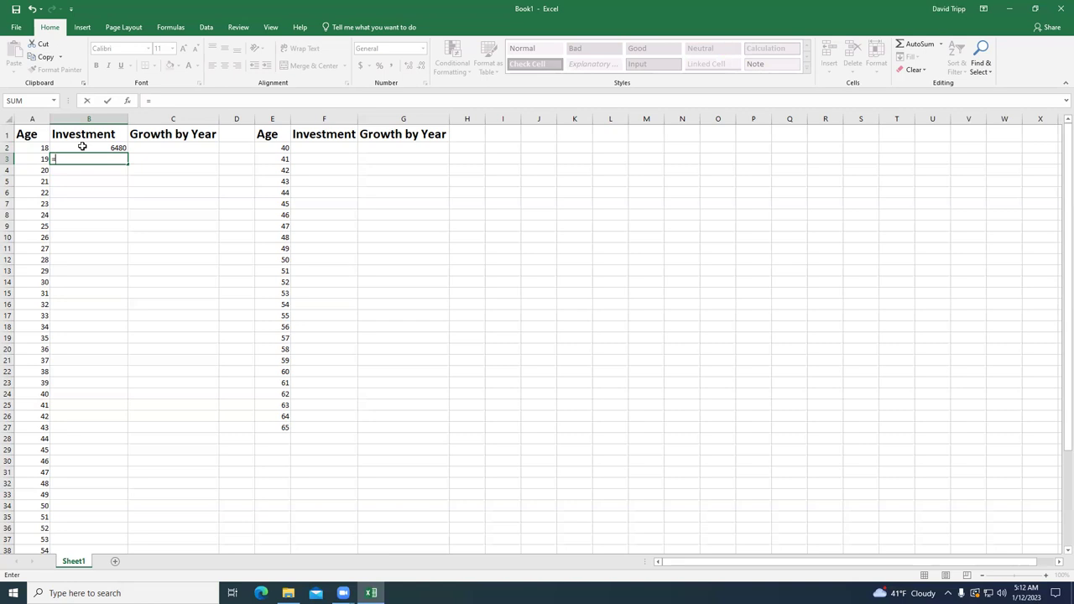
text(()
click(99, 149)
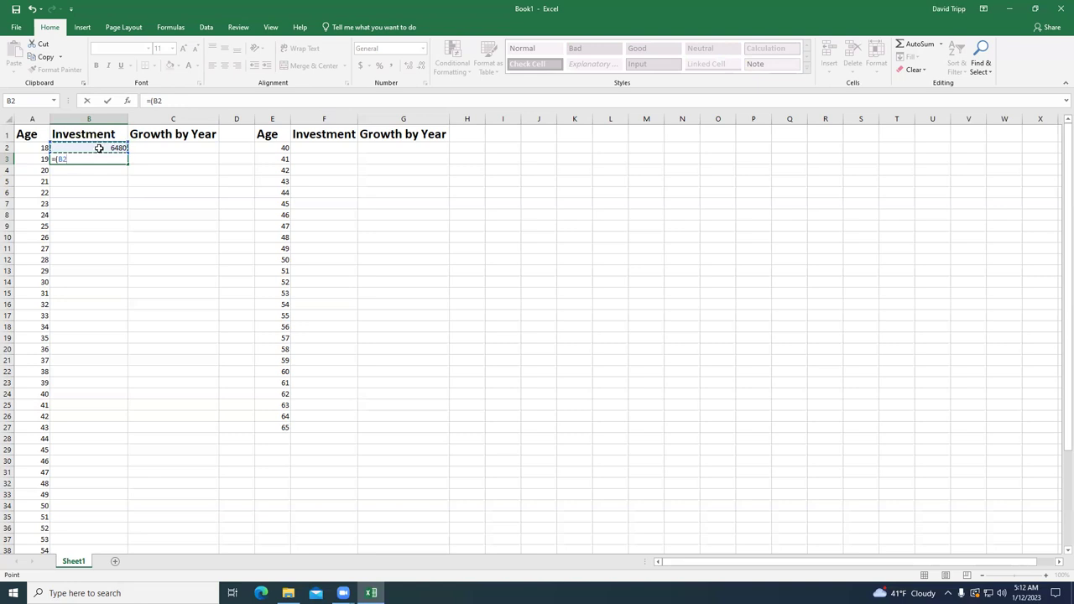
text(+6000)*)
text(1.08)
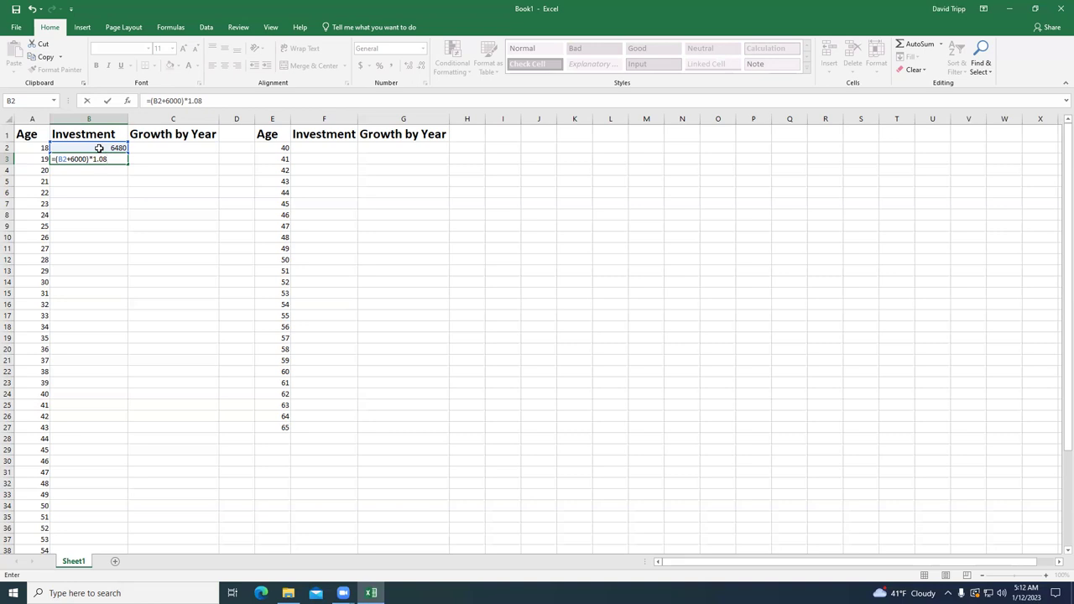
key(Return)
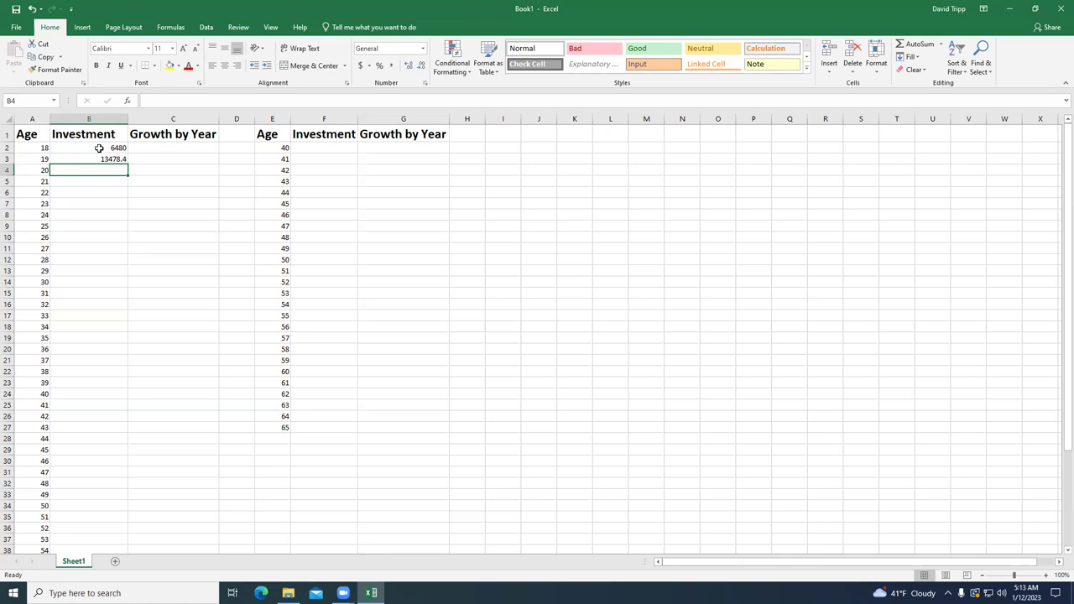
- Enter the formula =(B3+6000)*1.08 in B4 for the investment at age 20
text(=)
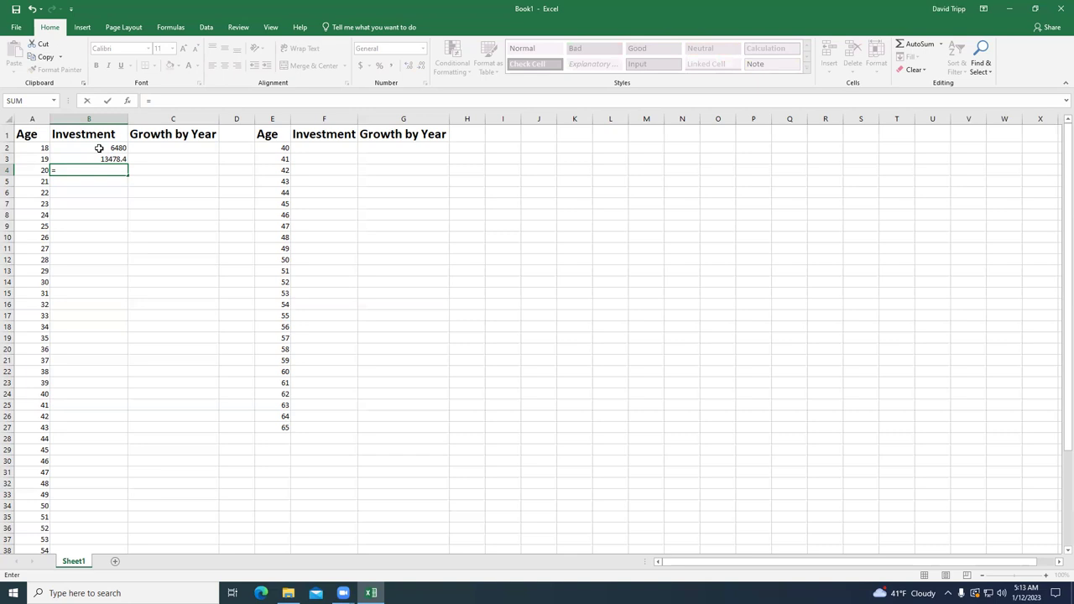
text(()
click(102, 158)
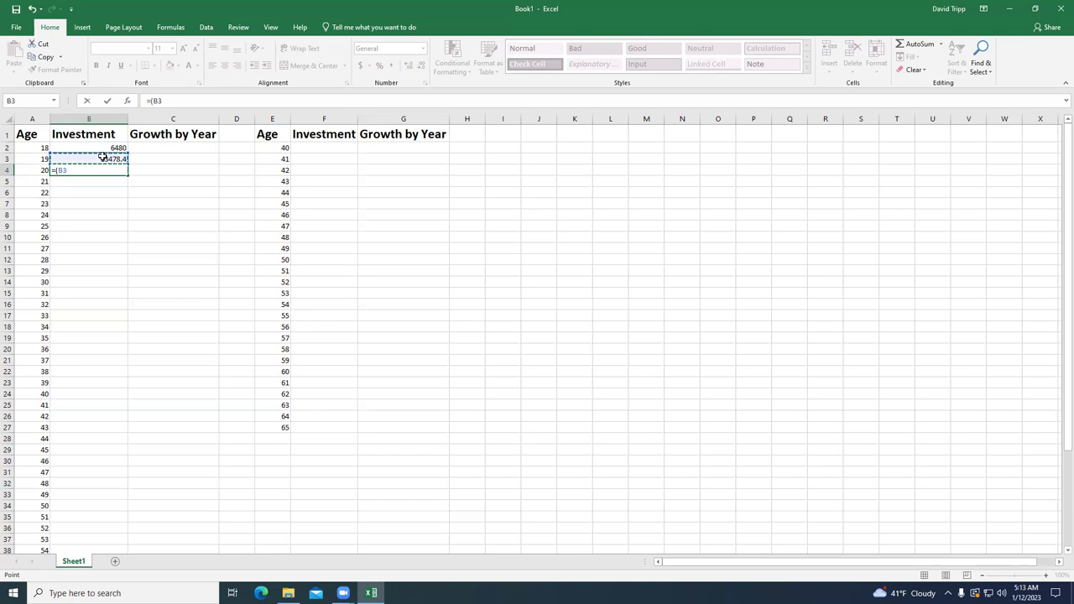
text(+6000)*1.08)
key(Return)
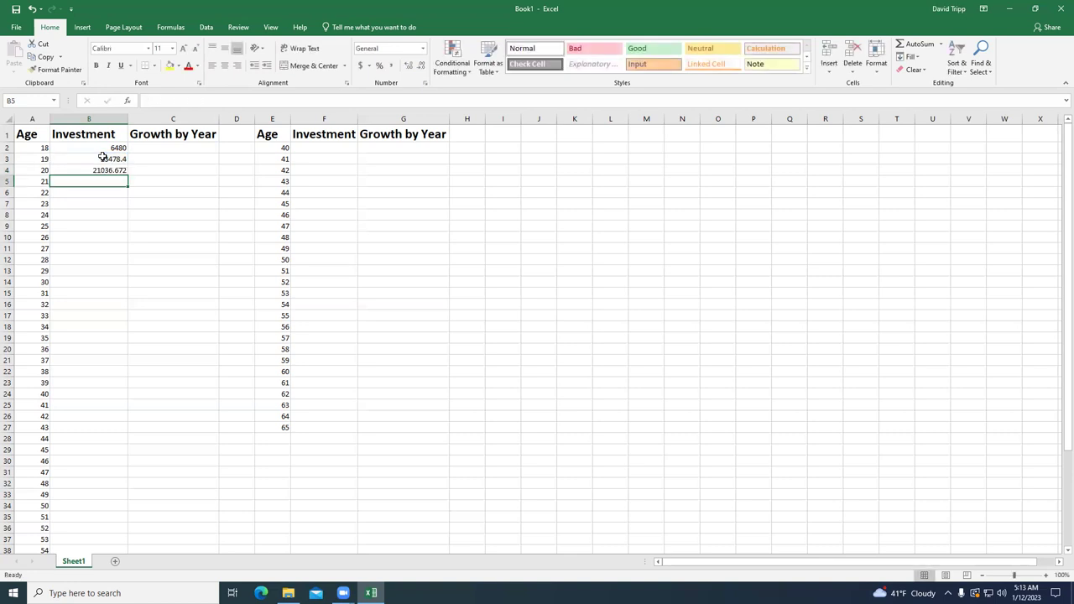
- Fill the B4 investment formula down to B49 and apply the dollar Accounting number format to column B
click(119, 172)
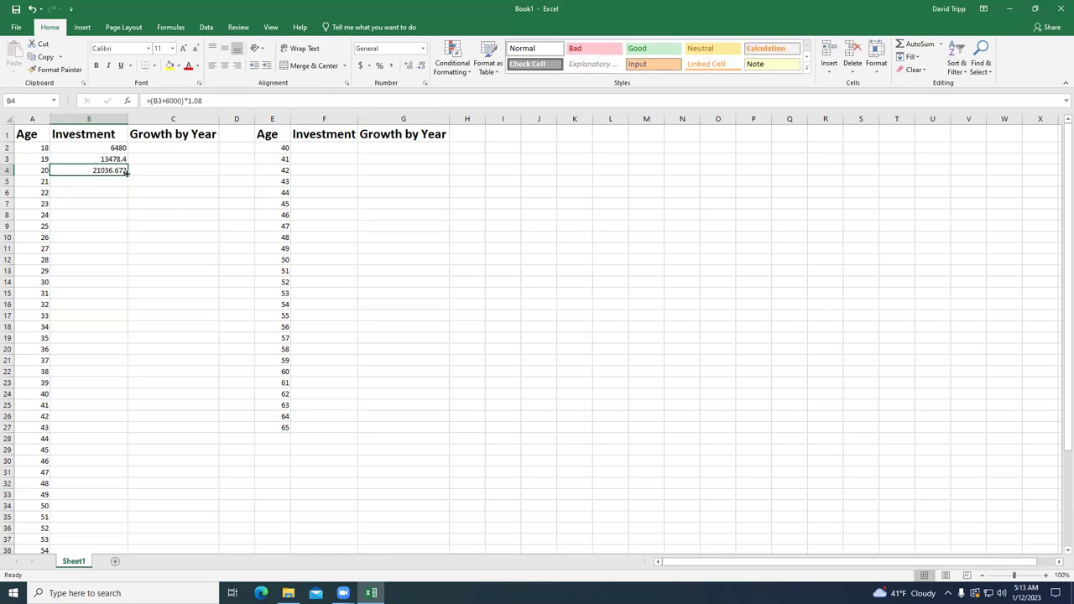
drag(126, 172, 91, 538)
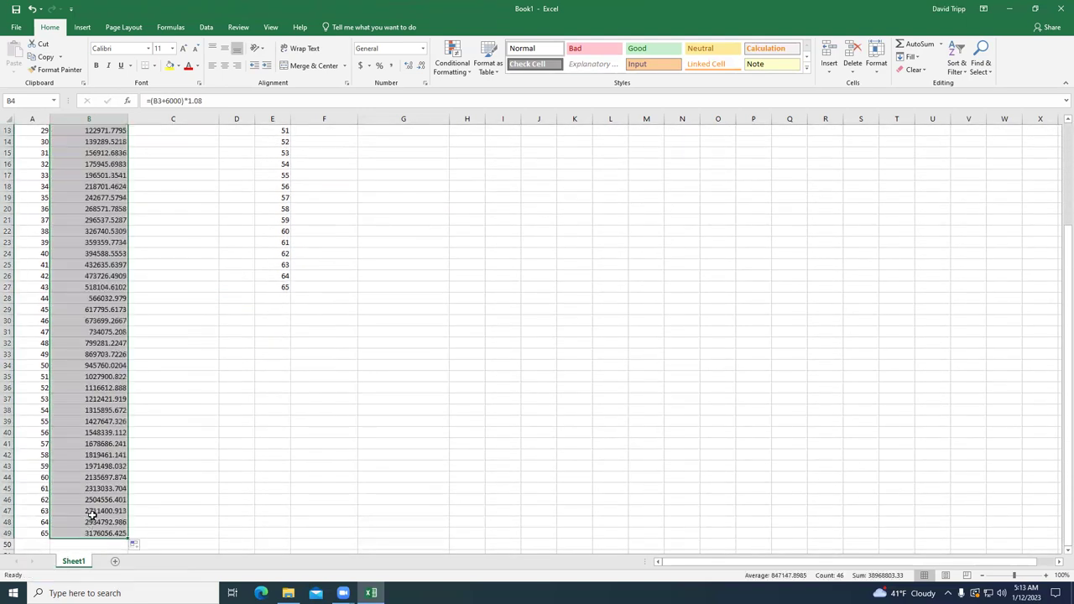
click(92, 113)
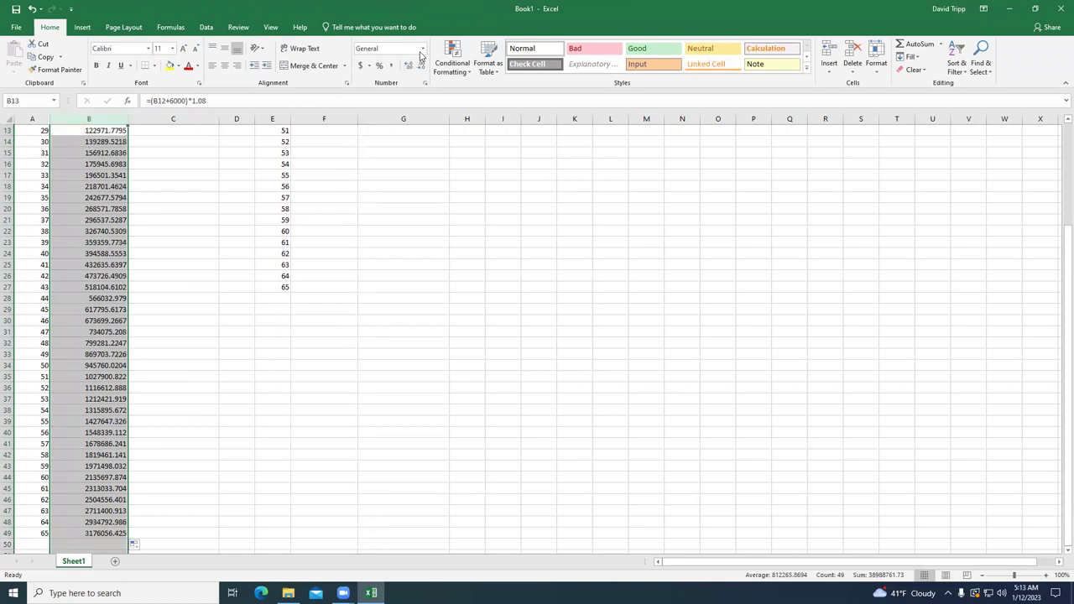
click(358, 67)
- Review the yearly Investment amounts in column B from age 18 through age 65
scroll(167, 269, up, 3)
scroll(166, 269, up, 1)
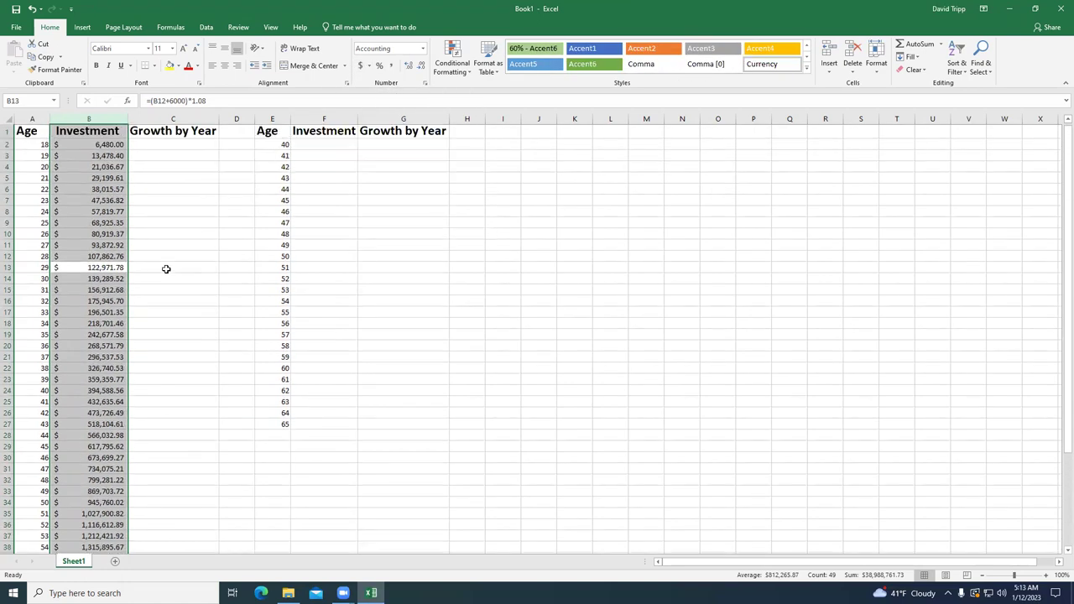
scroll(140, 286, down, 5)
scroll(139, 286, up, 3)
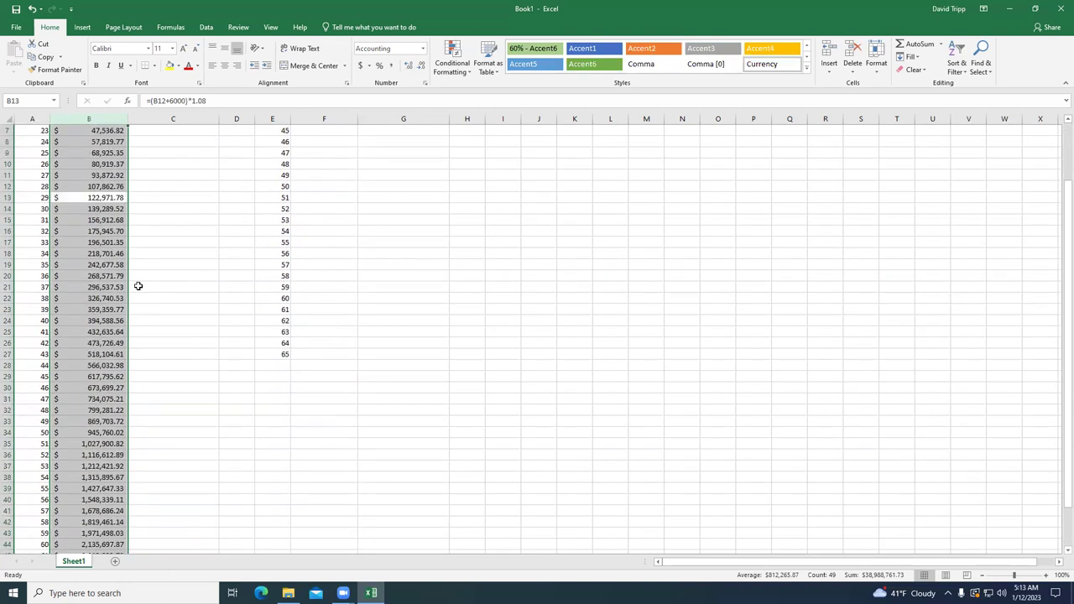
scroll(138, 286, down, 2)
scroll(139, 287, up, 3)
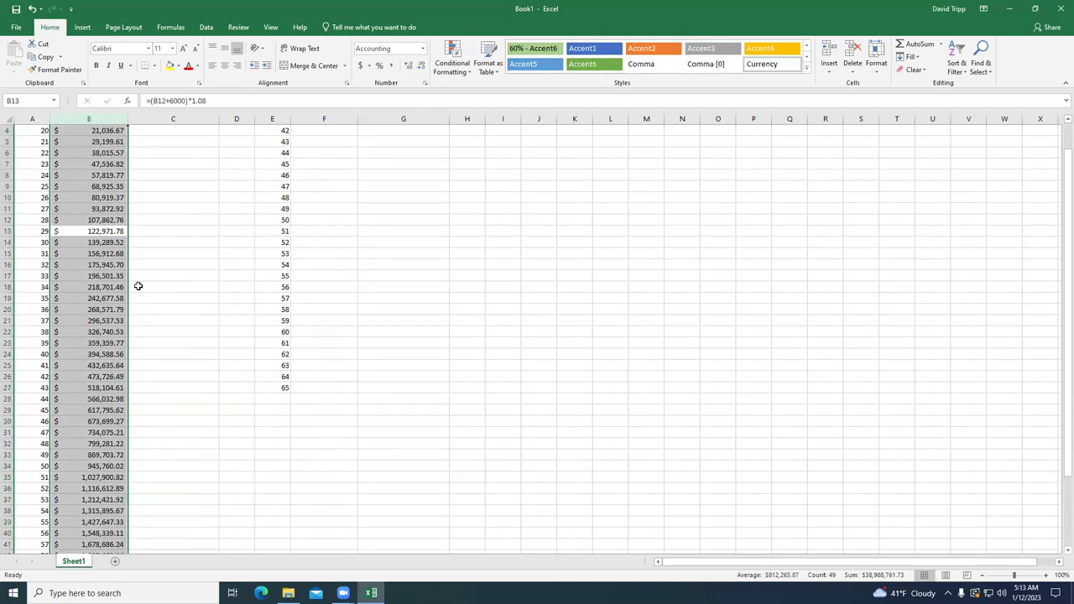
click(138, 286)
scroll(158, 267, down, 1)
scroll(158, 267, down, 4)
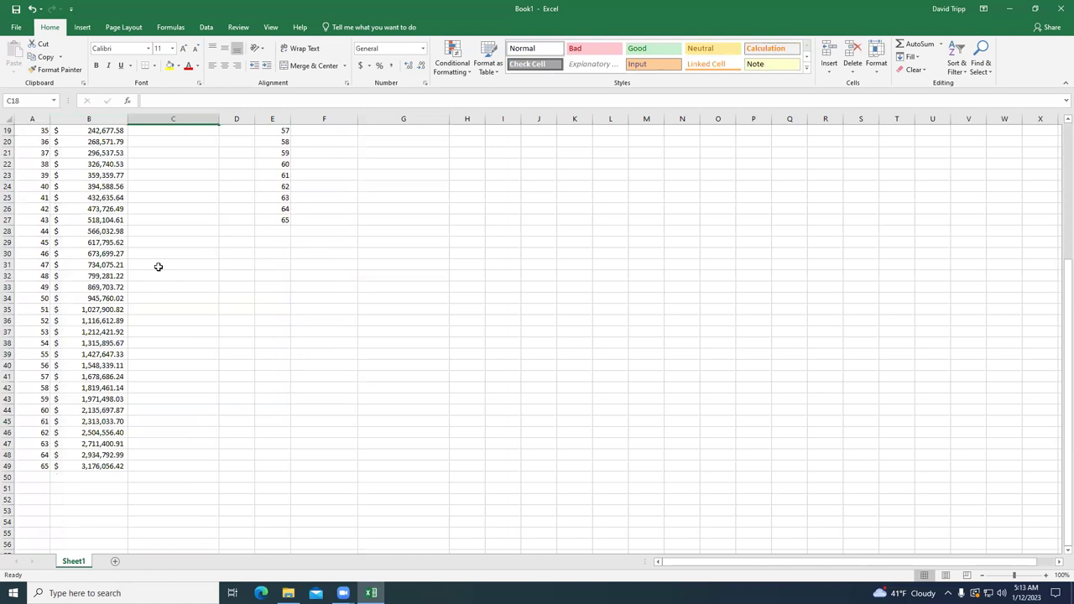
scroll(158, 267, up, 6)
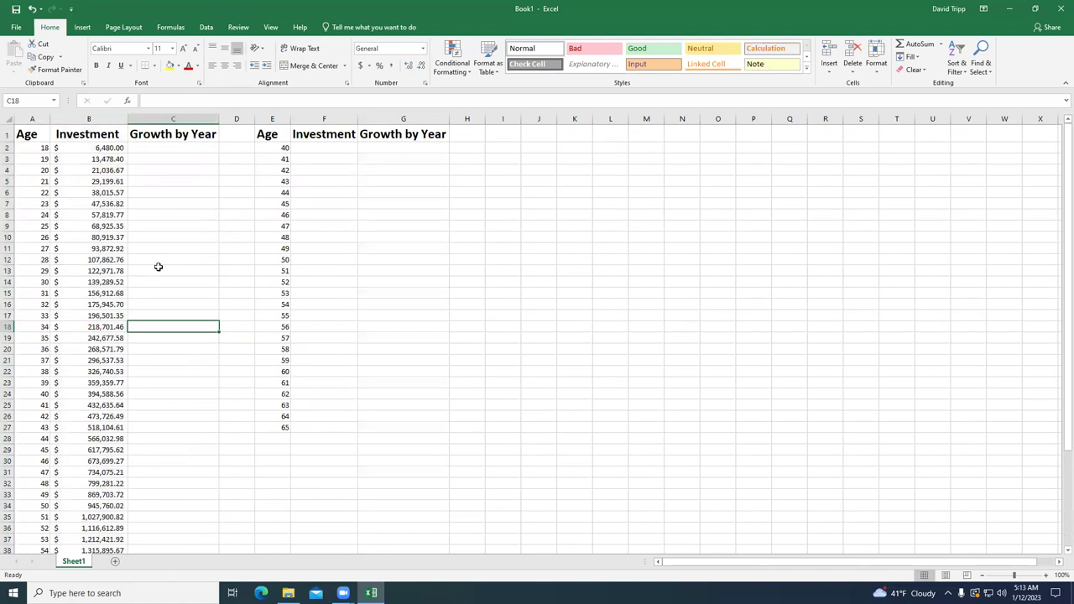
scroll(158, 267, down, 2)
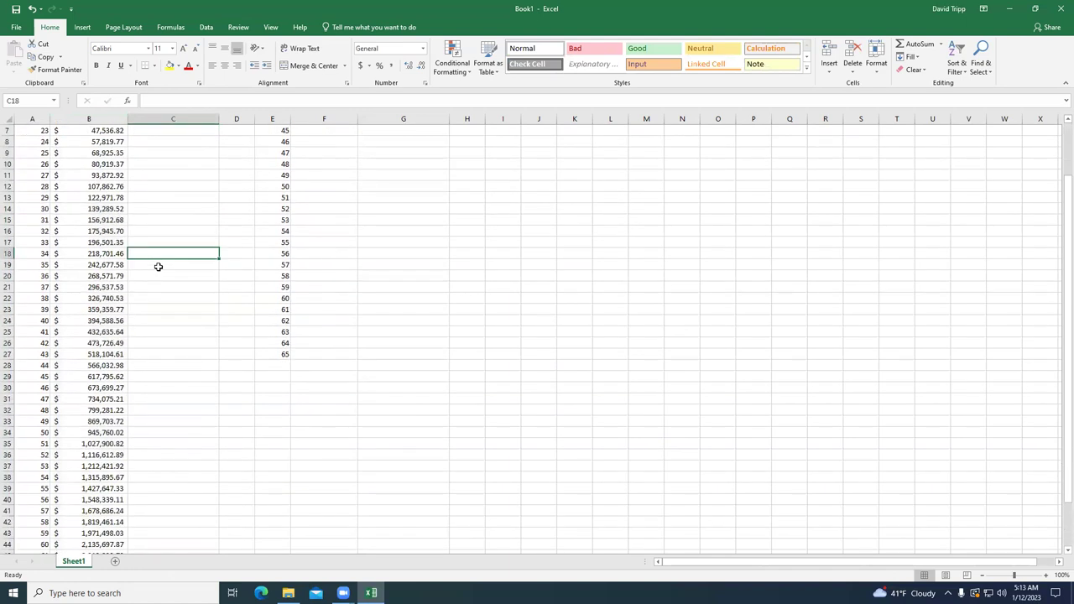
click(110, 286)
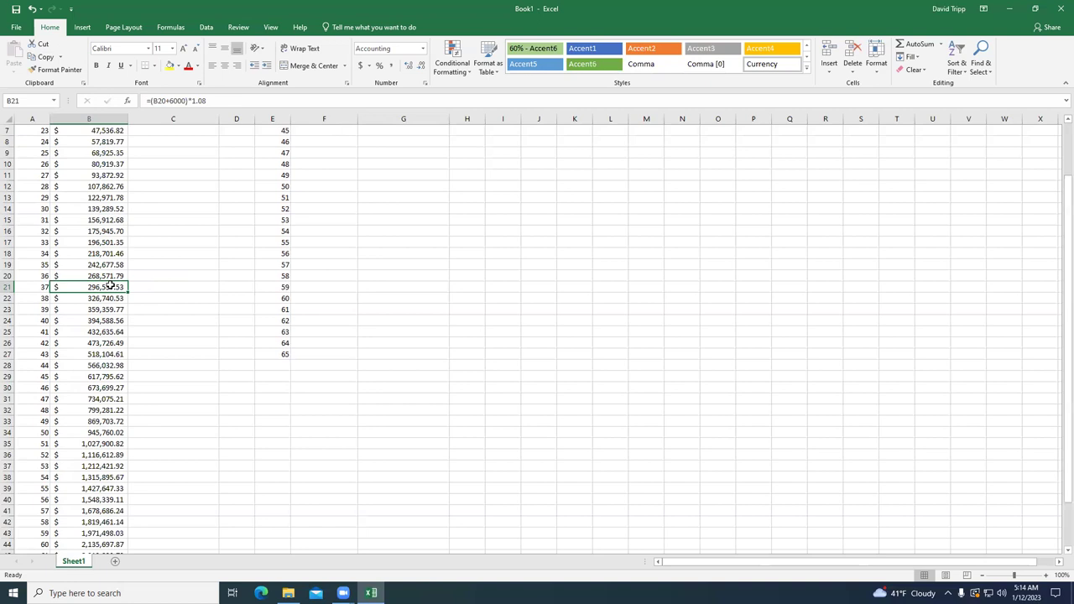
scroll(110, 286, up, 2)
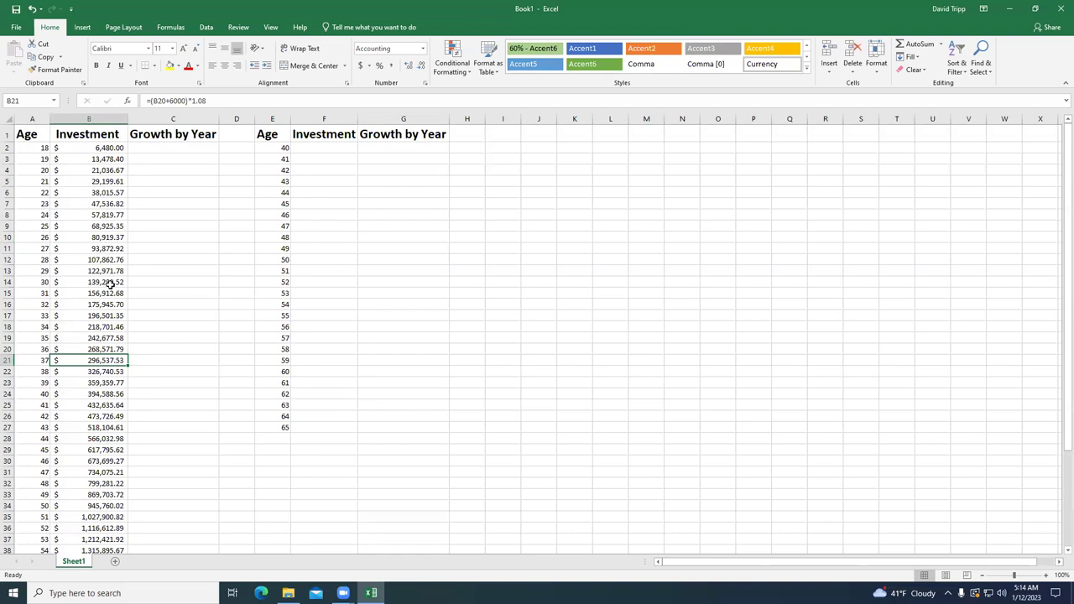
scroll(100, 399, down, 6)
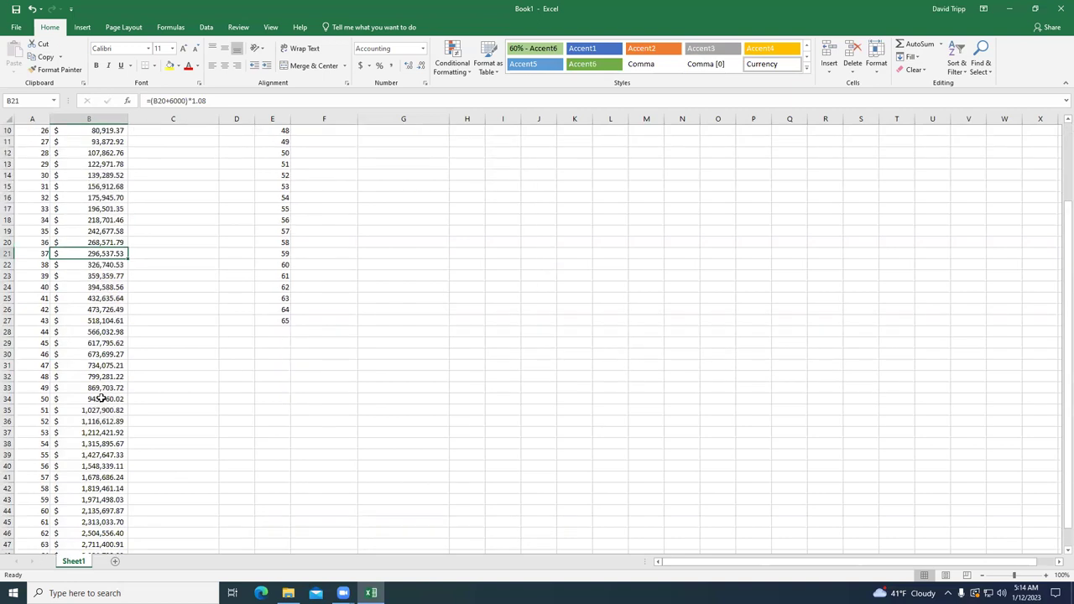
scroll(104, 407, up, 1)
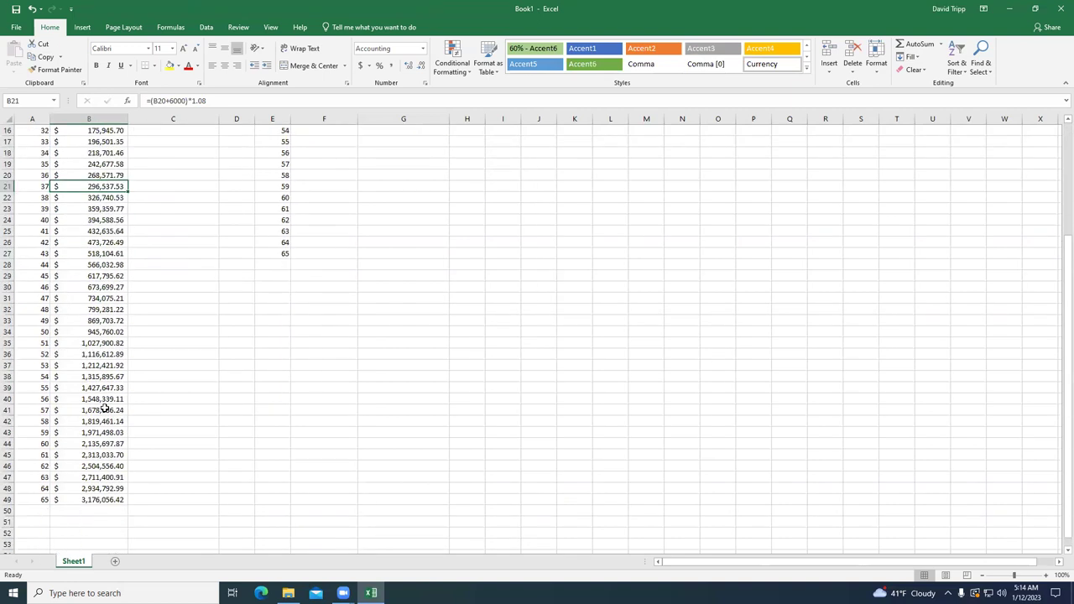
- Check the investment amount reached at age 65 in B49
click(94, 501)
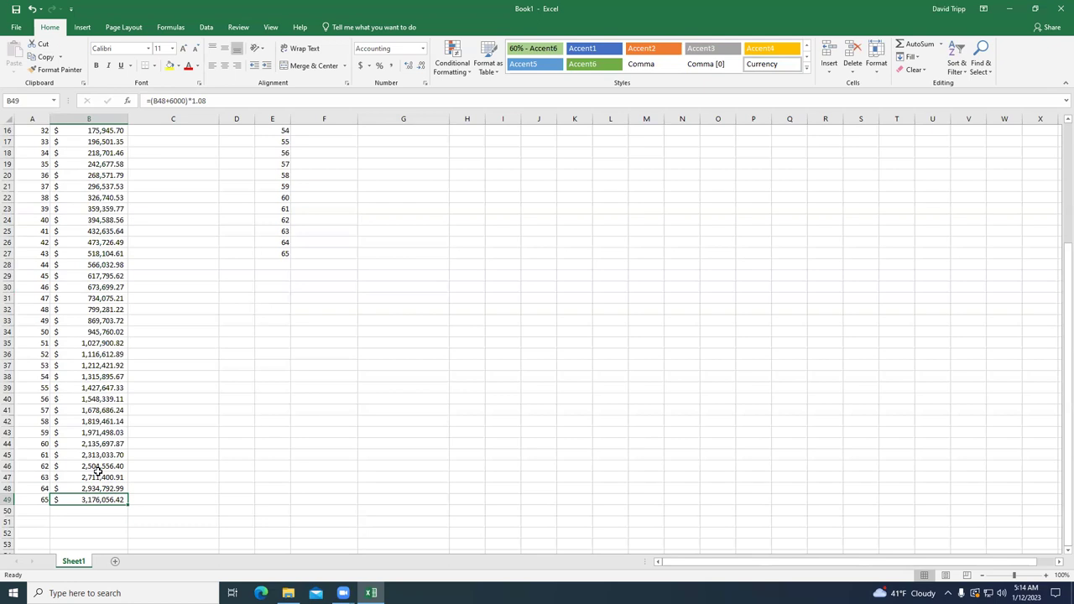
scroll(245, 398, up, 5)
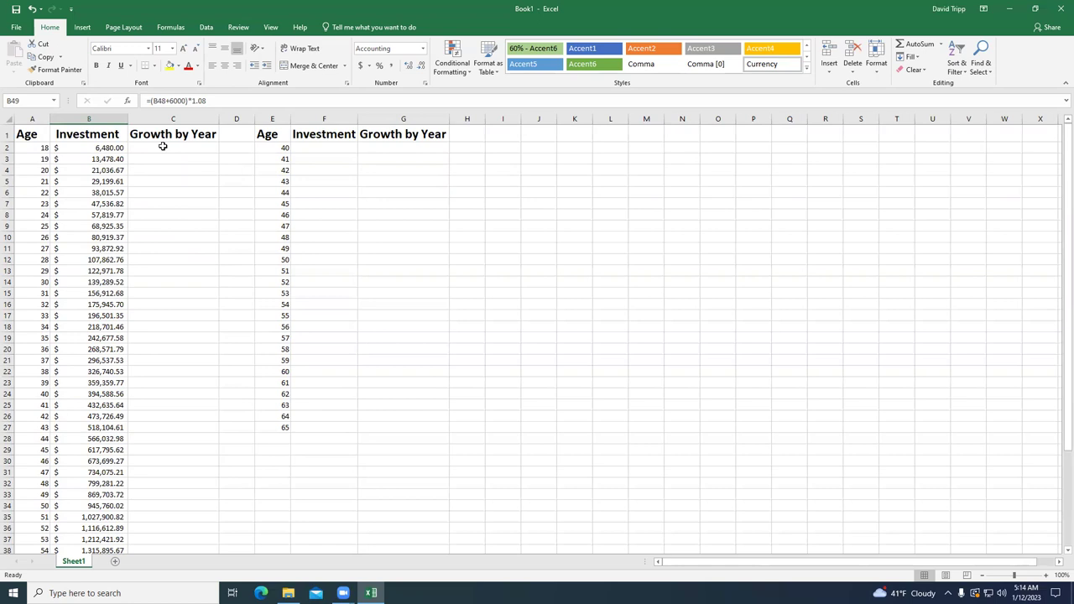
click(636, 158)
text(=)
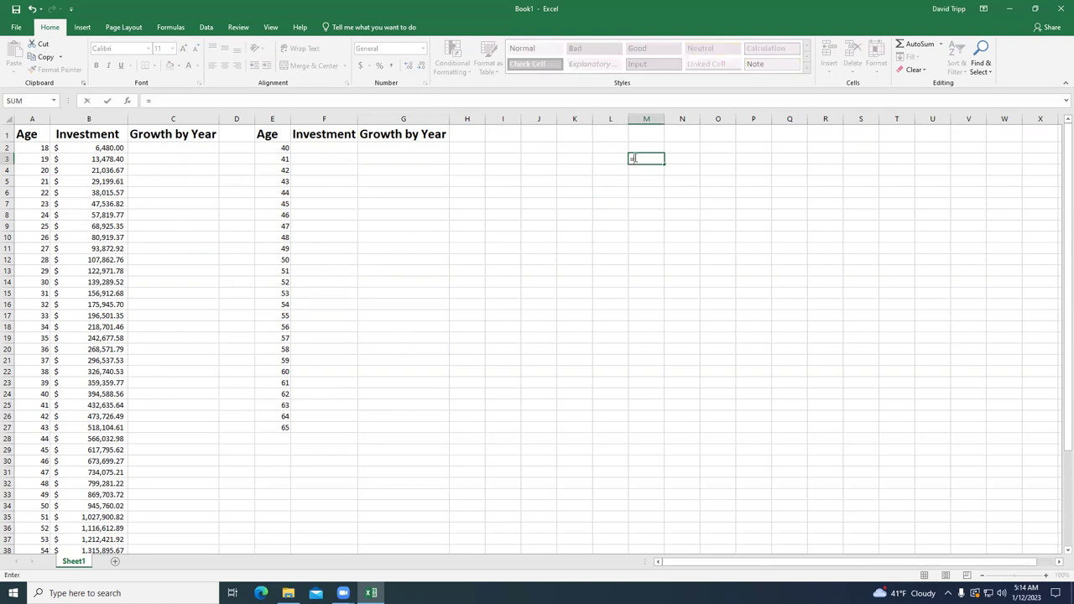
text(6000)
click(634, 174)
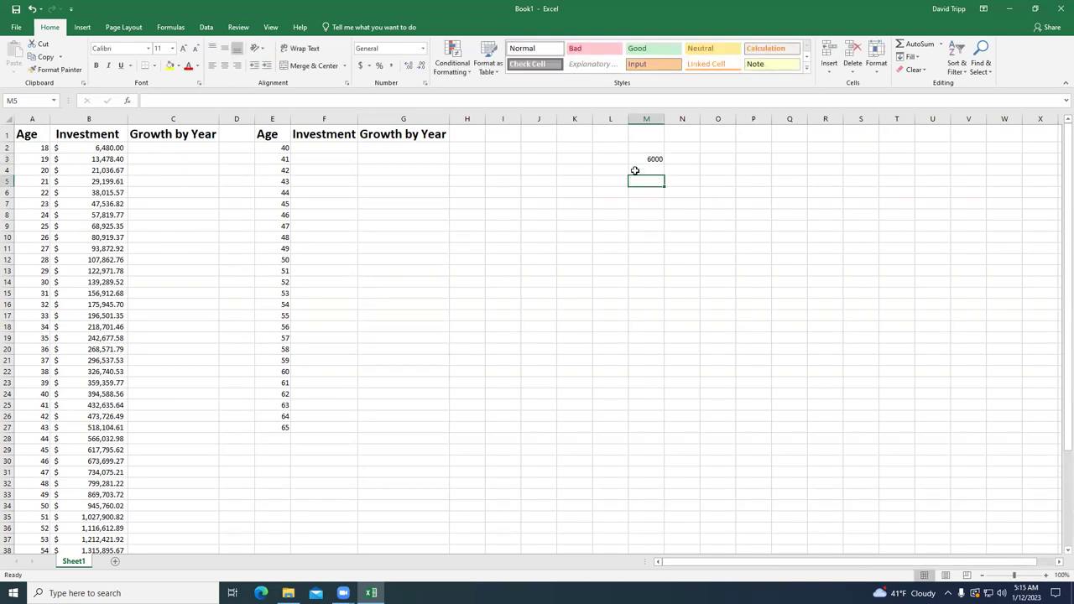
click(645, 158)
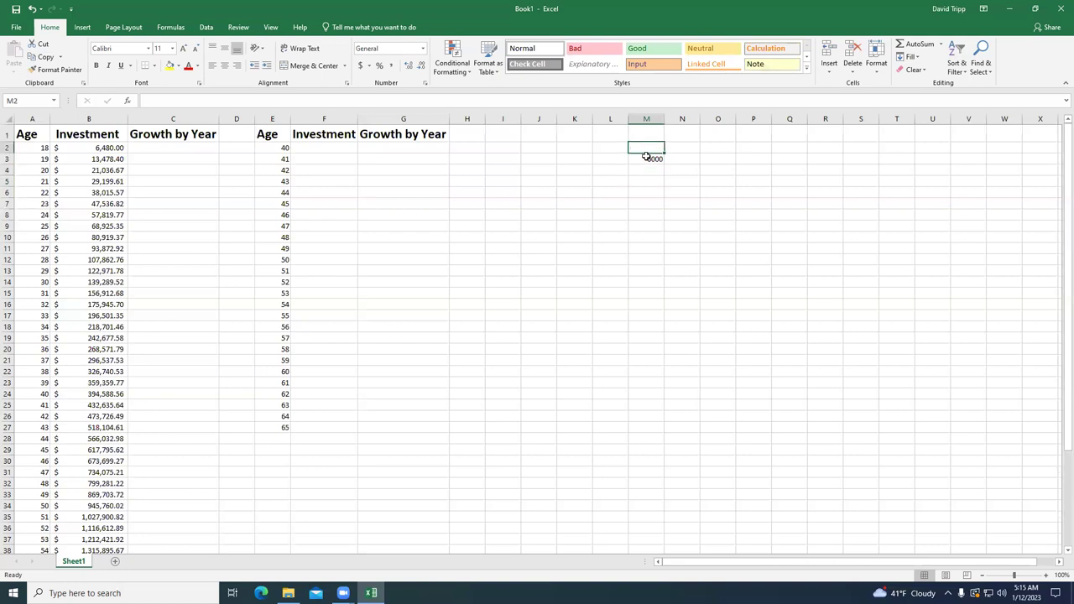
key(Delete)
- Start a running total of yearly contributions in column M with =6000 in M2 and =M2+6000 in M3
click(650, 146)
text(=)
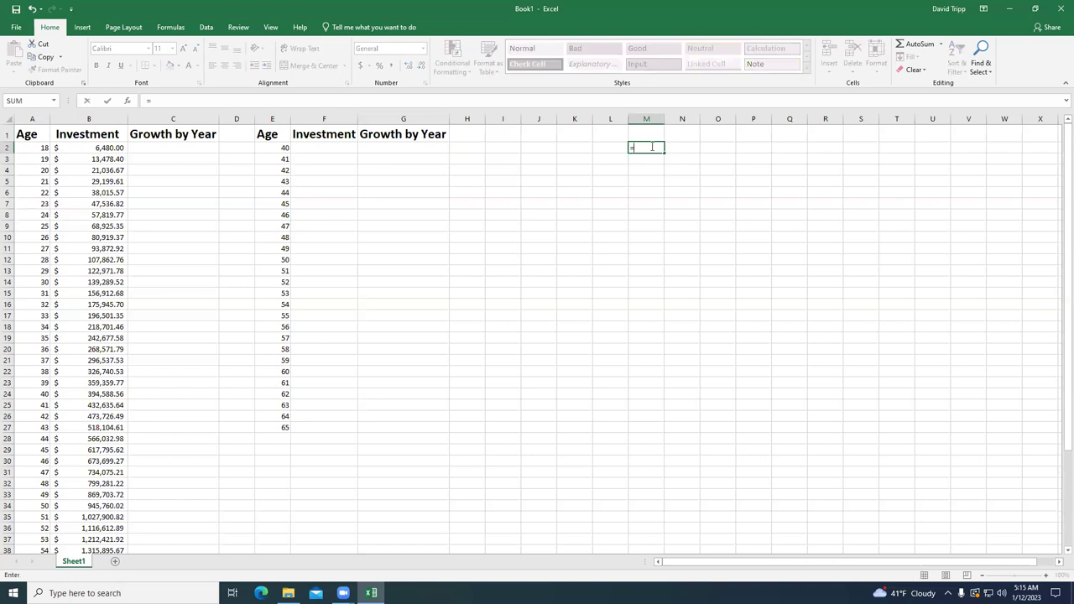
text(6000)
key(Return)
text(=)
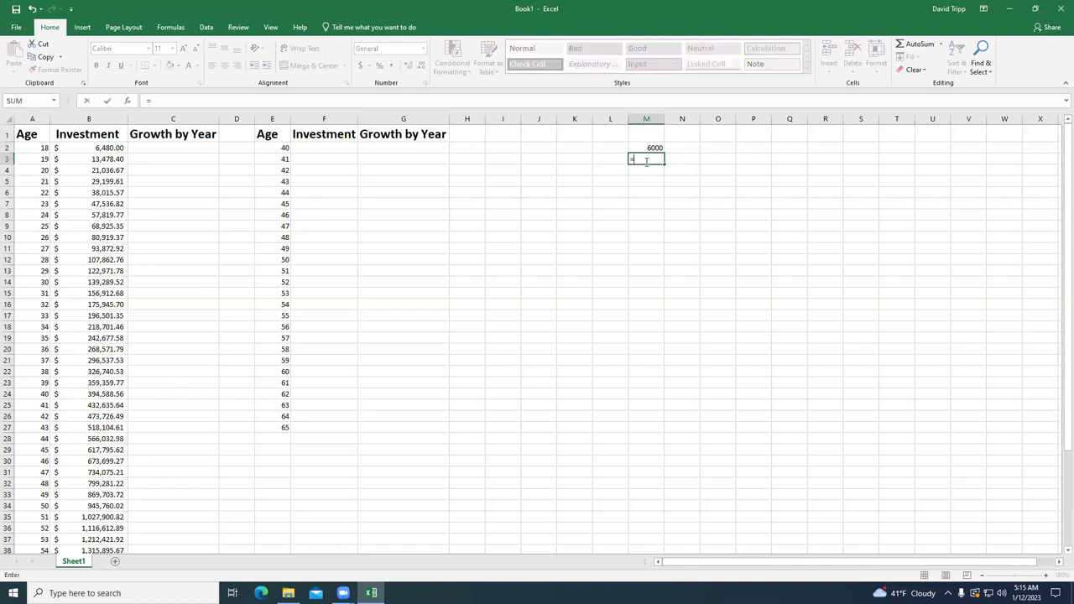
click(659, 147)
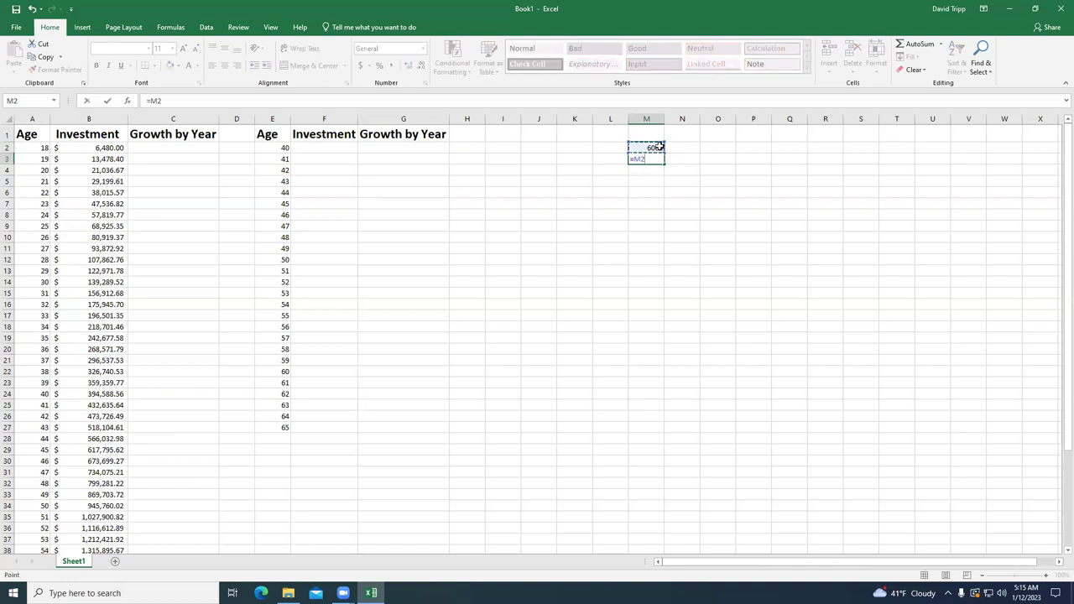
text(+6000)
key(Return)
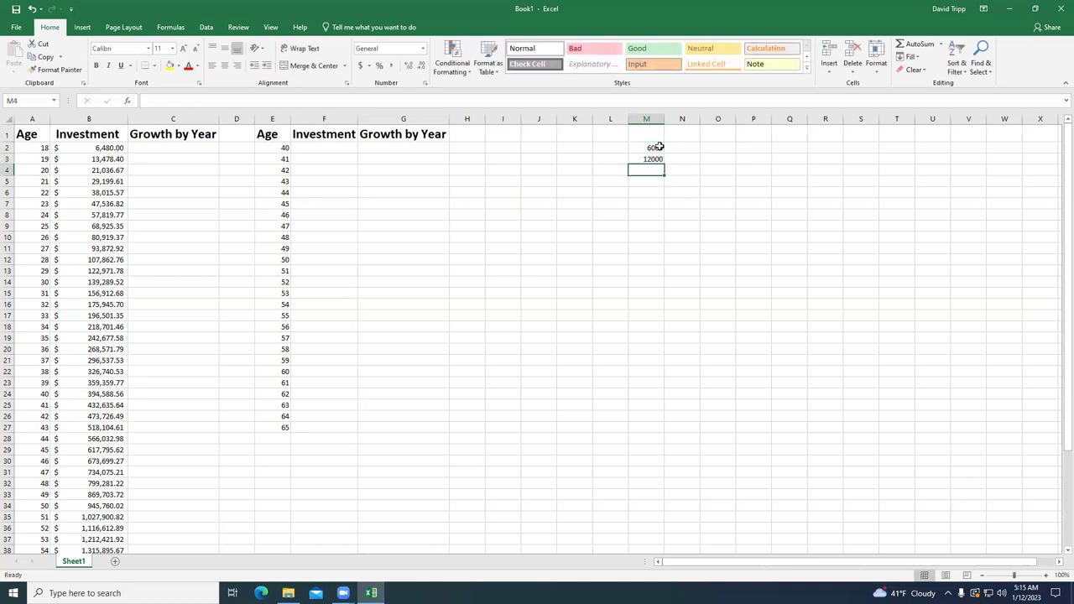
- Fill the M3 contribution formula down to M49 and apply the dollar Accounting number format to column M
click(640, 159)
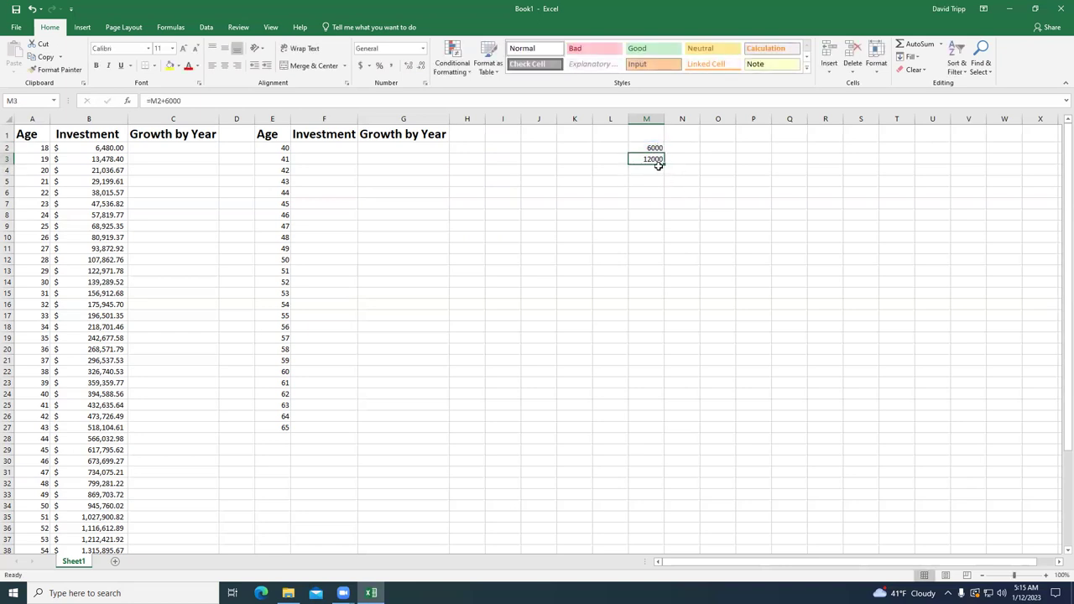
drag(663, 166, 643, 528)
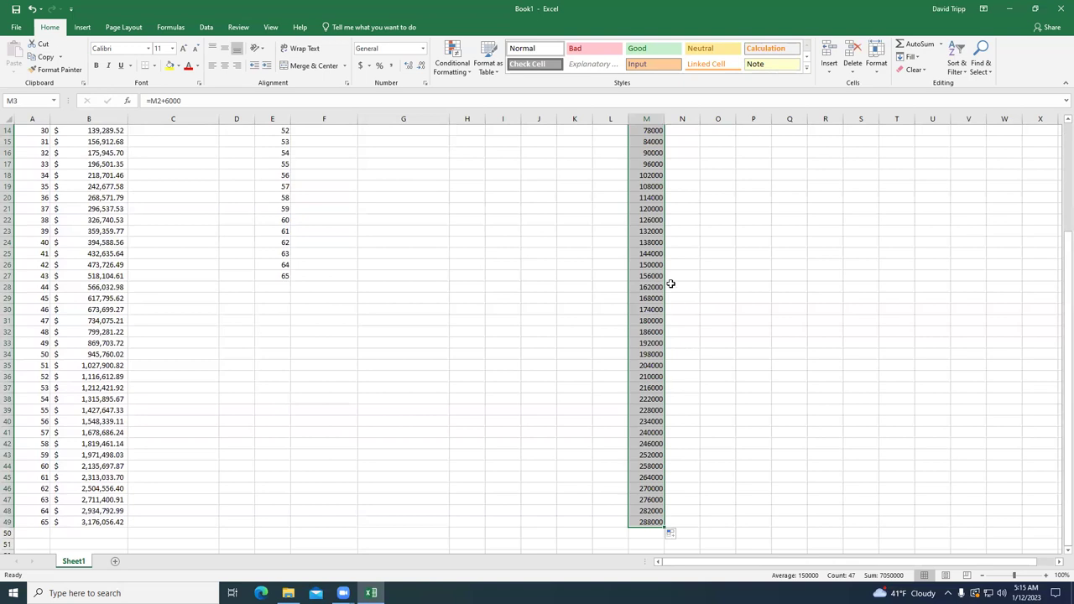
click(647, 119)
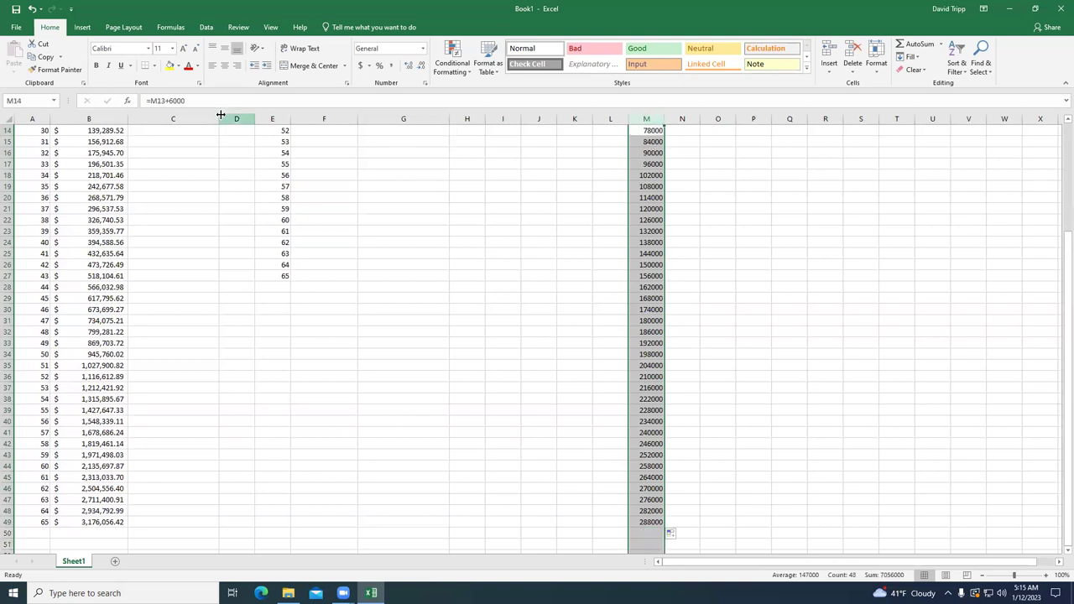
click(360, 66)
click(630, 233)
scroll(638, 272, down, 2)
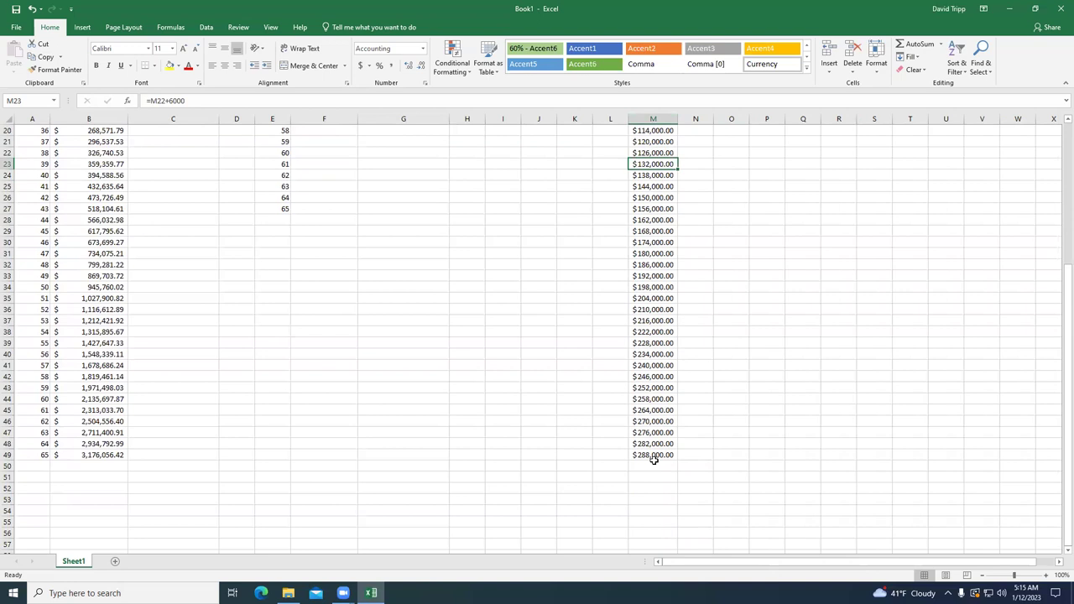
scroll(654, 460, up, 2)
scroll(654, 460, down, 1)
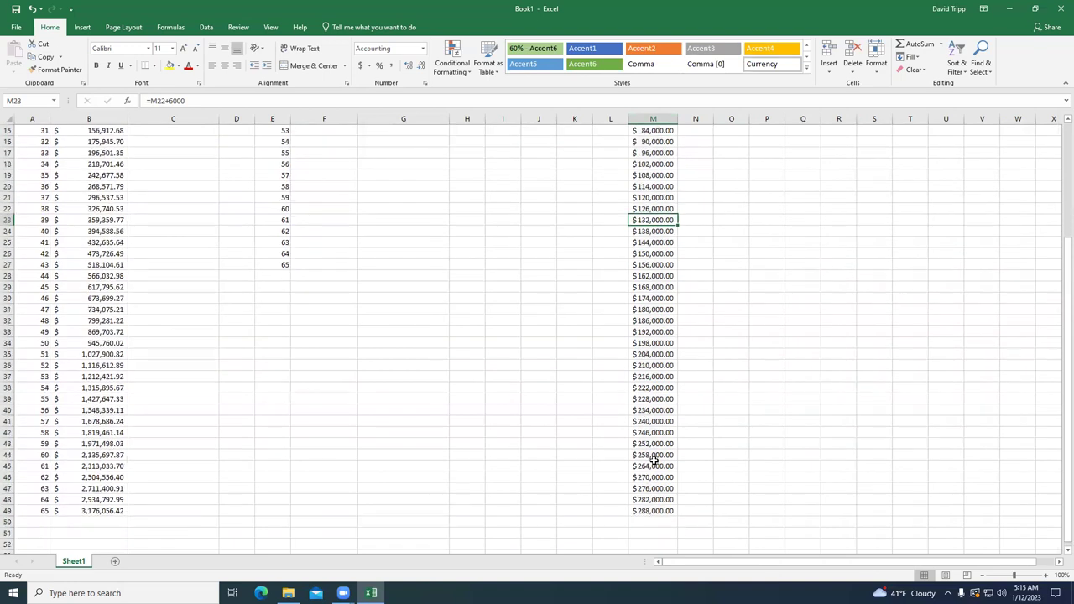
scroll(654, 460, up, 5)
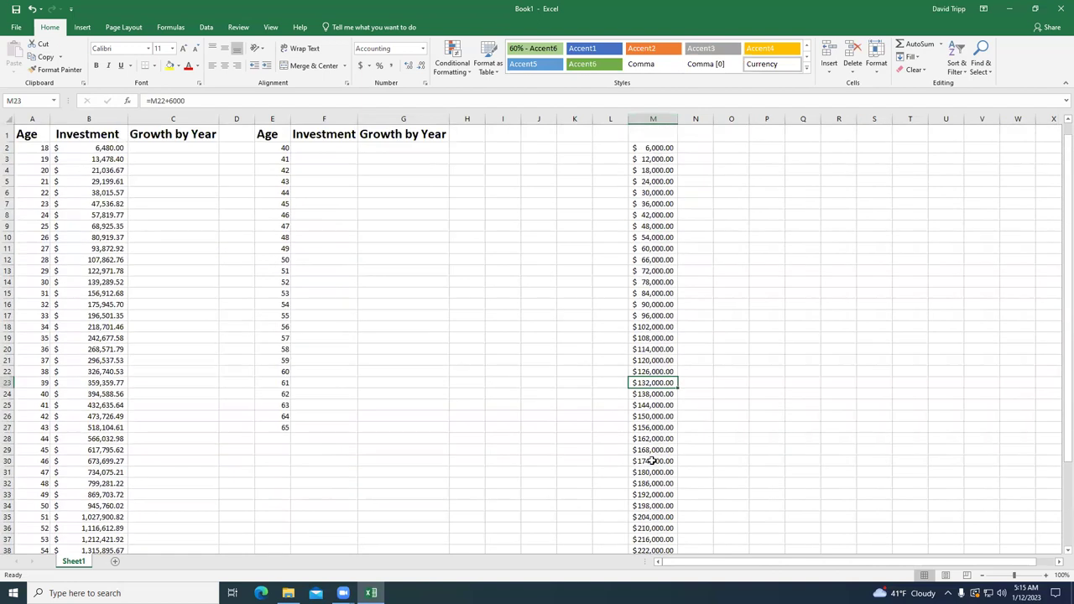
- Clear the running contribution totals from column M, starting at M2
drag(659, 149, 649, 533)
key(Delete)
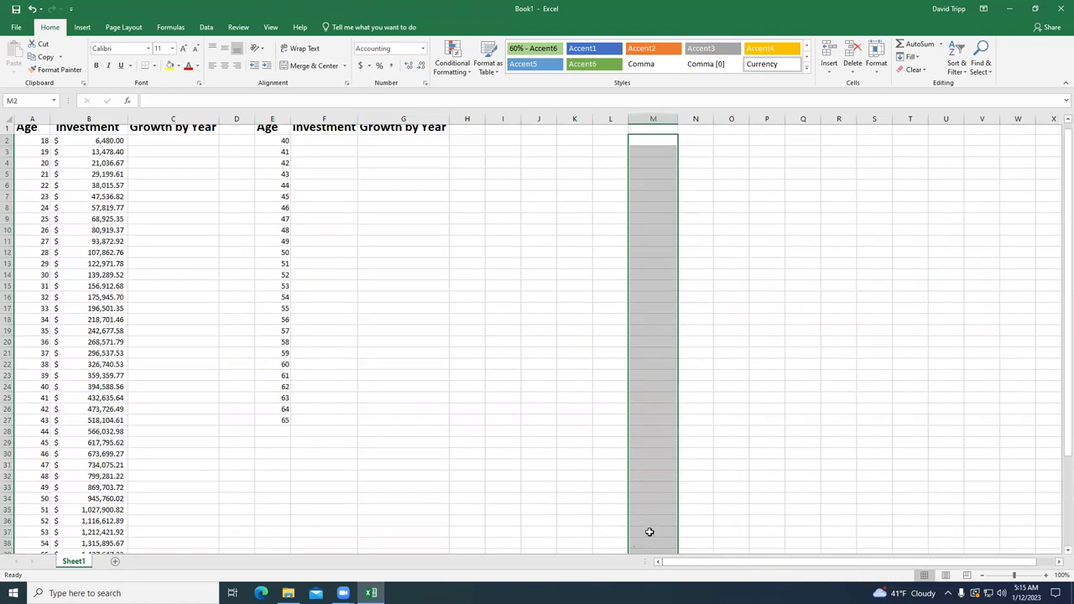
click(619, 516)
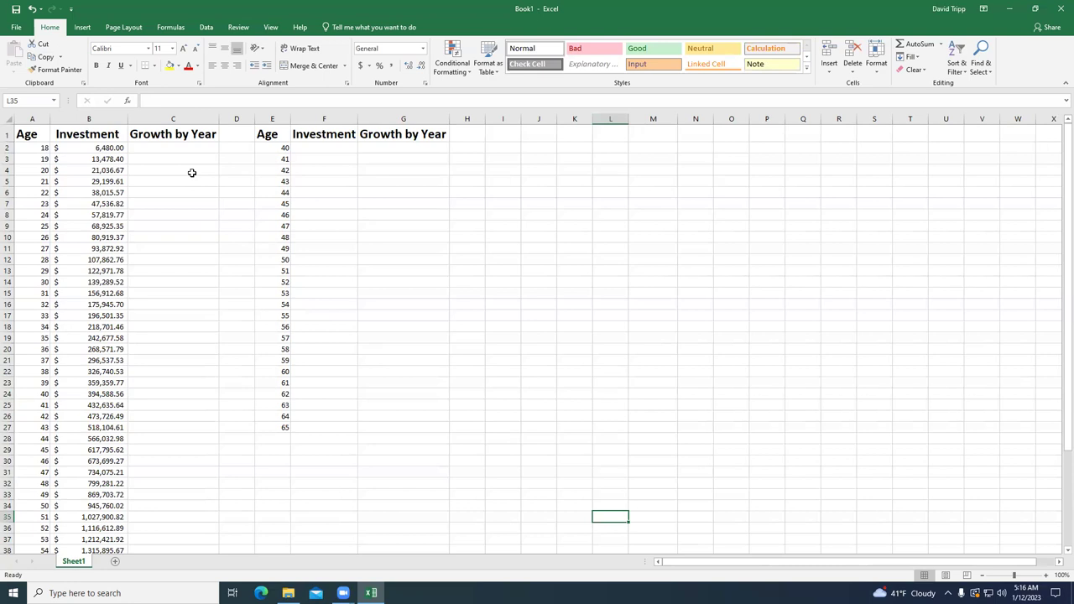
- Enter the formula =B2 in C2 for the first year's growth at age 18
click(171, 150)
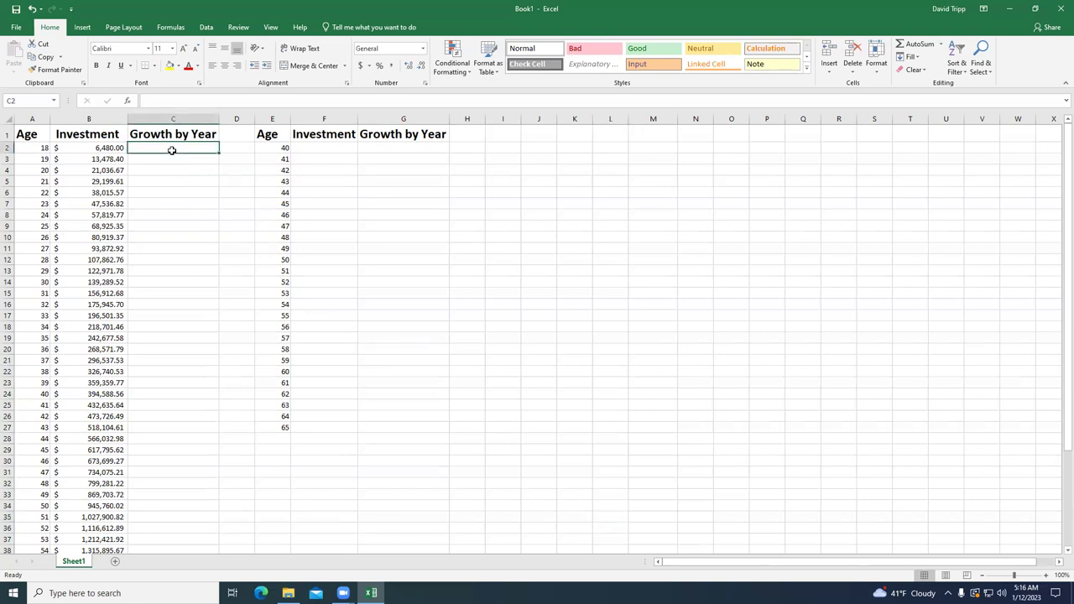
text(=)
click(106, 147)
key(Return)
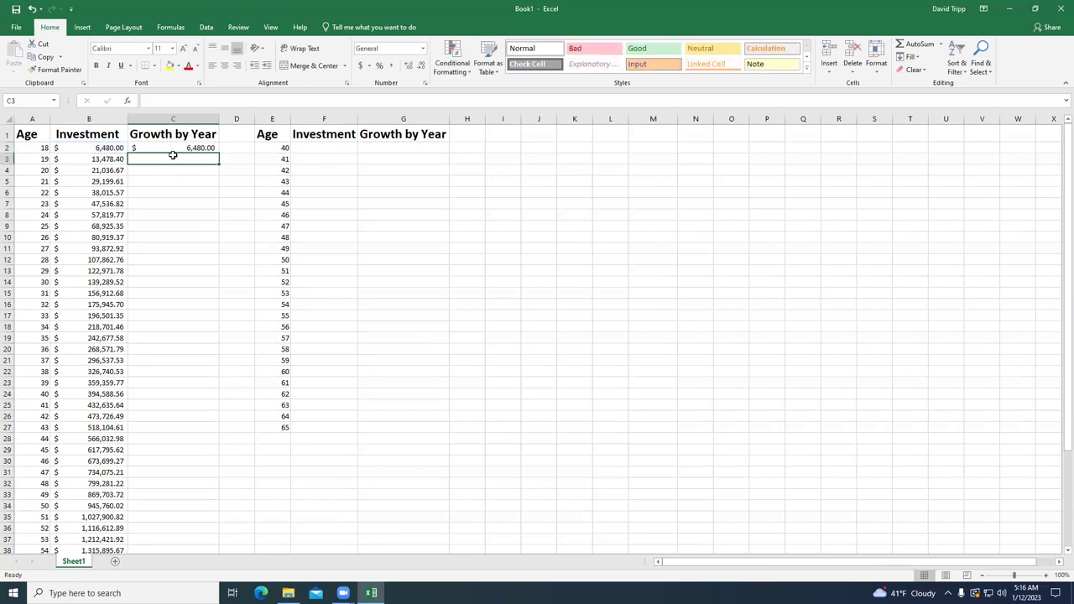
- Enter the formula =B3-B2 in C3 for the growth at age 19
text(=)
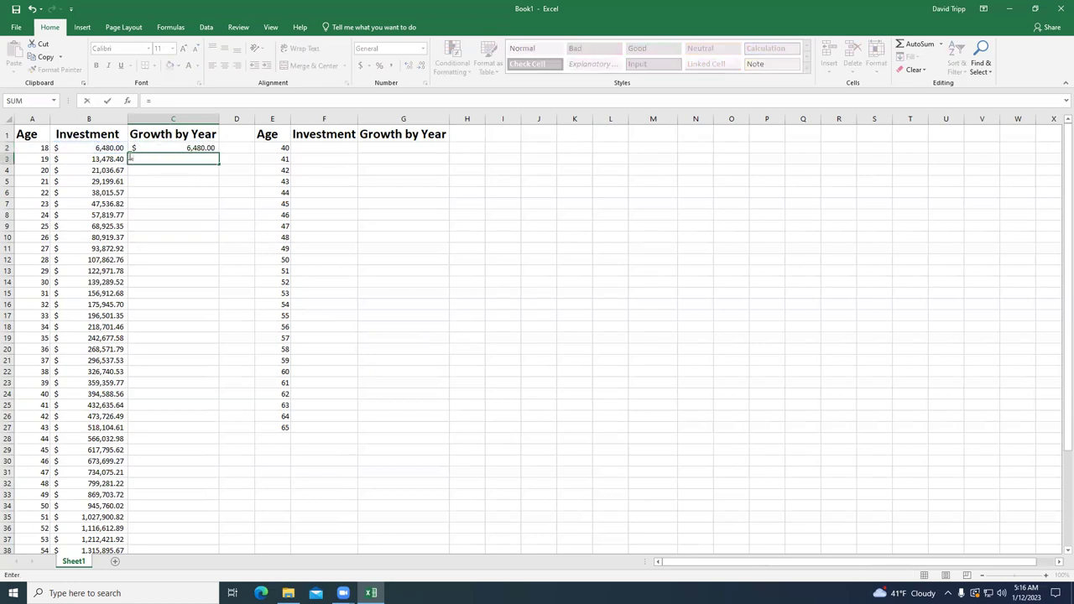
click(108, 156)
text(-)
click(106, 148)
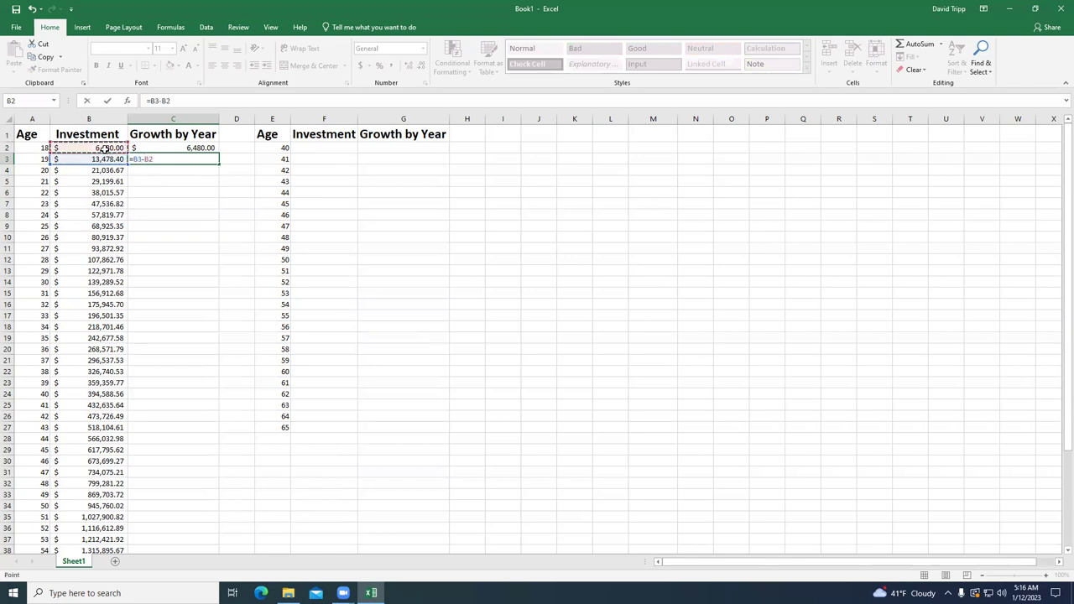
key(Return)
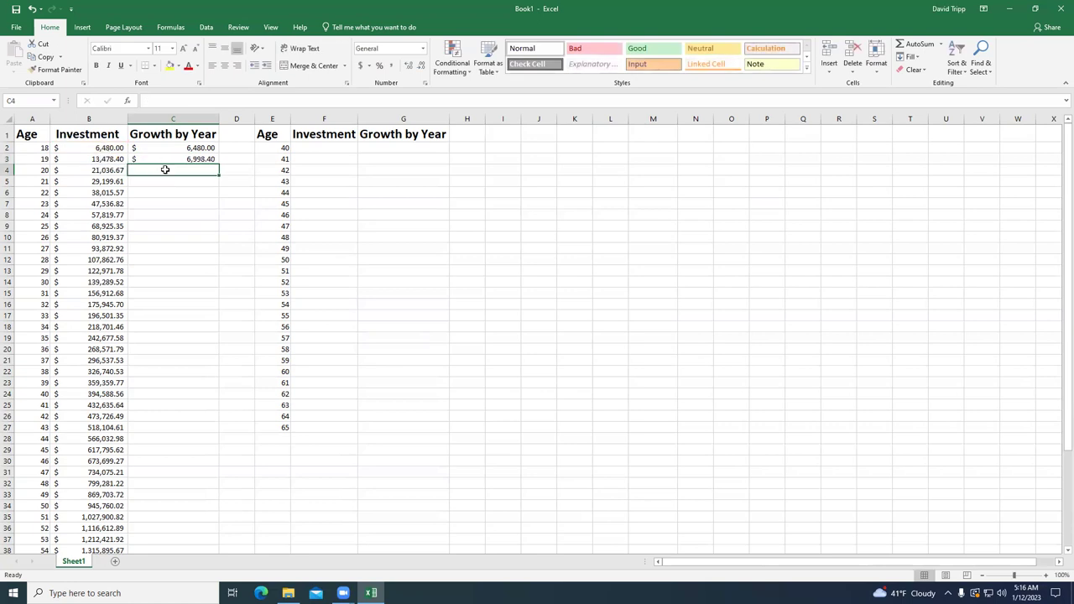
- Enter the formula =B4-B3 in C4 for the growth at age 20
text(=)
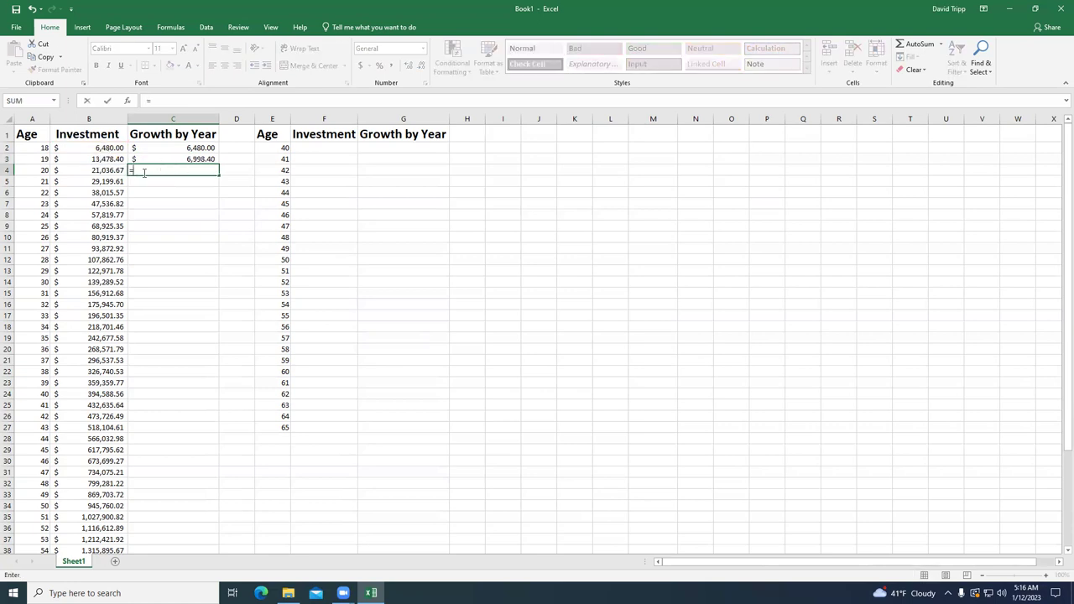
click(110, 172)
text(-)
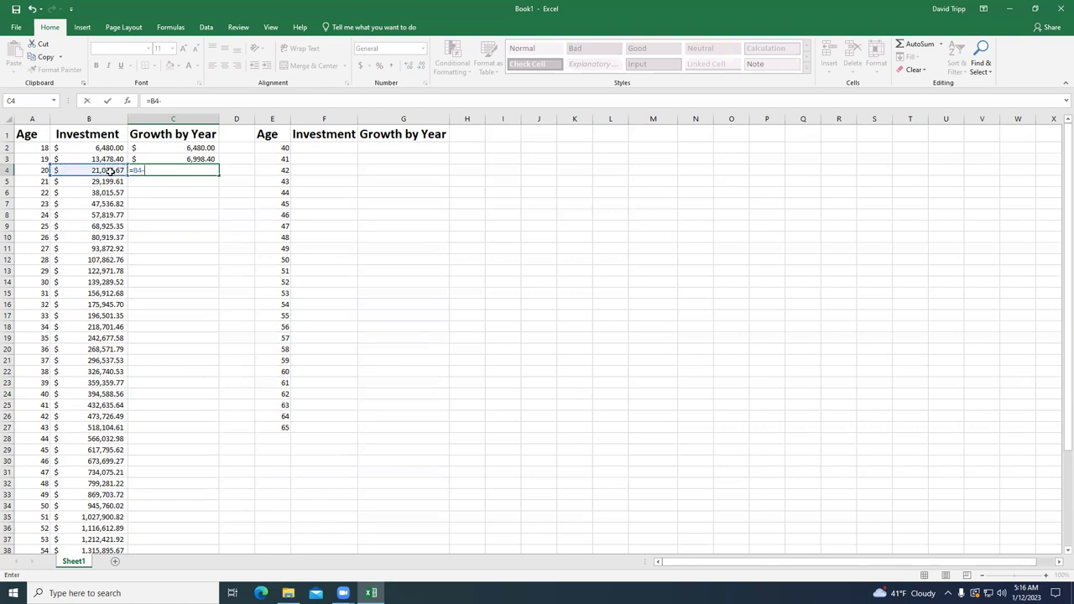
click(107, 159)
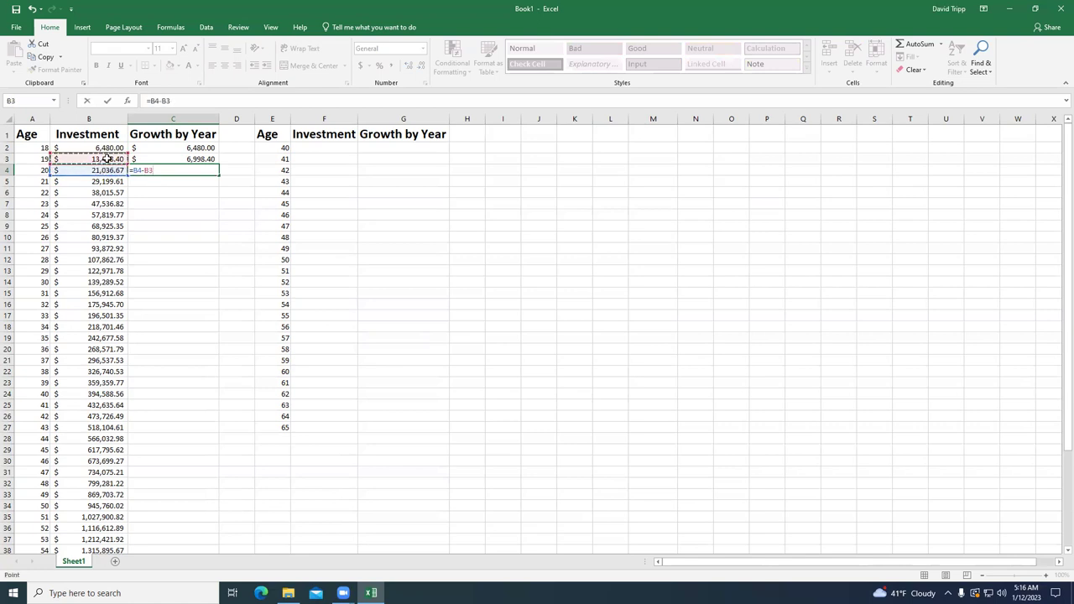
key(Return)
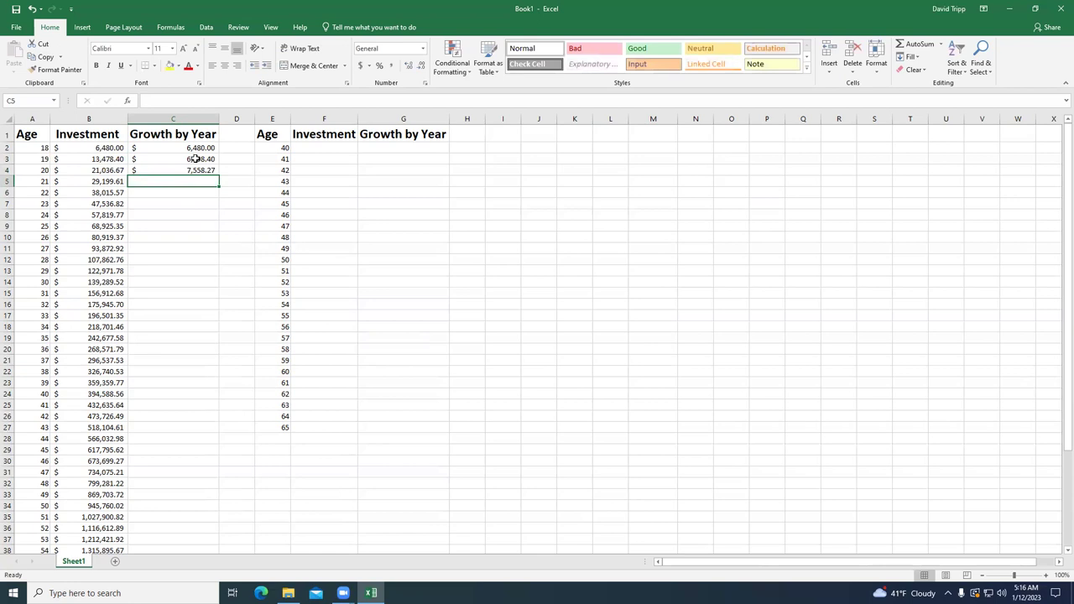
- Fill the C4 growth formula down to C49 and review the yearly growth through age 65
click(199, 172)
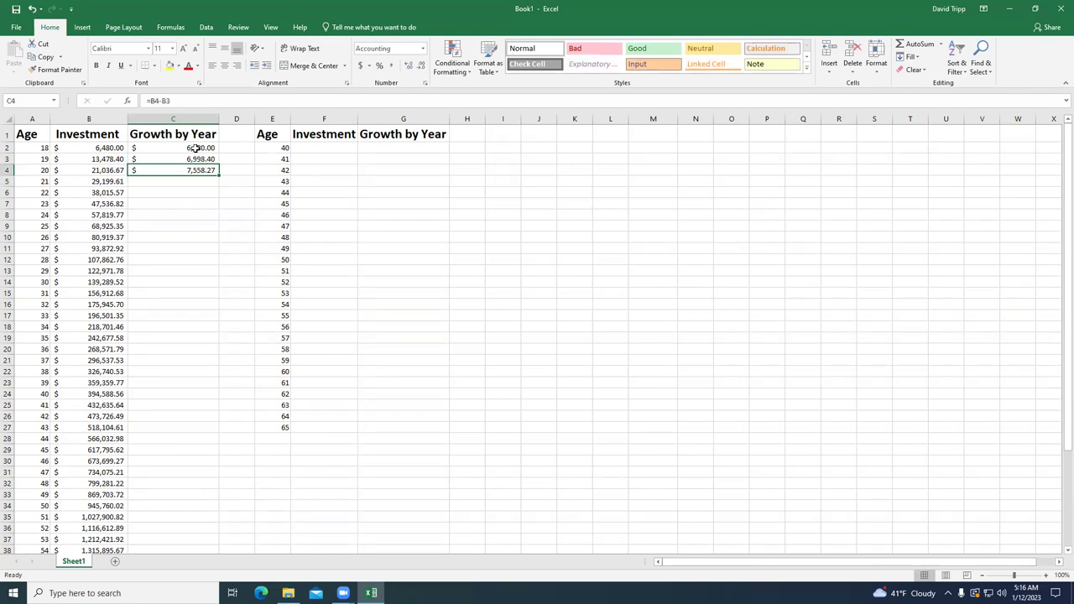
drag(217, 173, 195, 540)
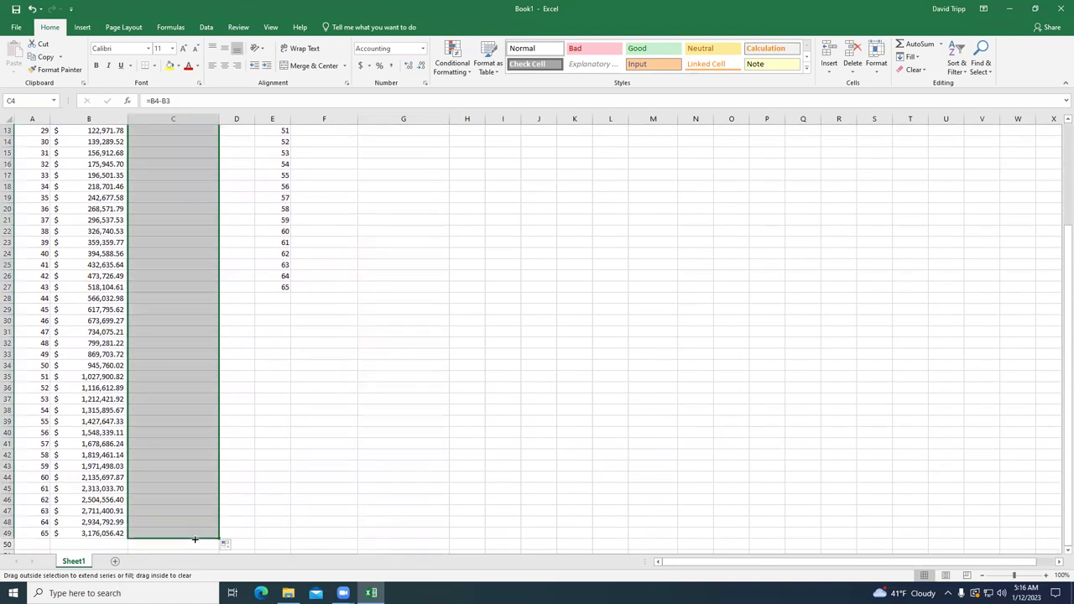
scroll(177, 291, down, 1)
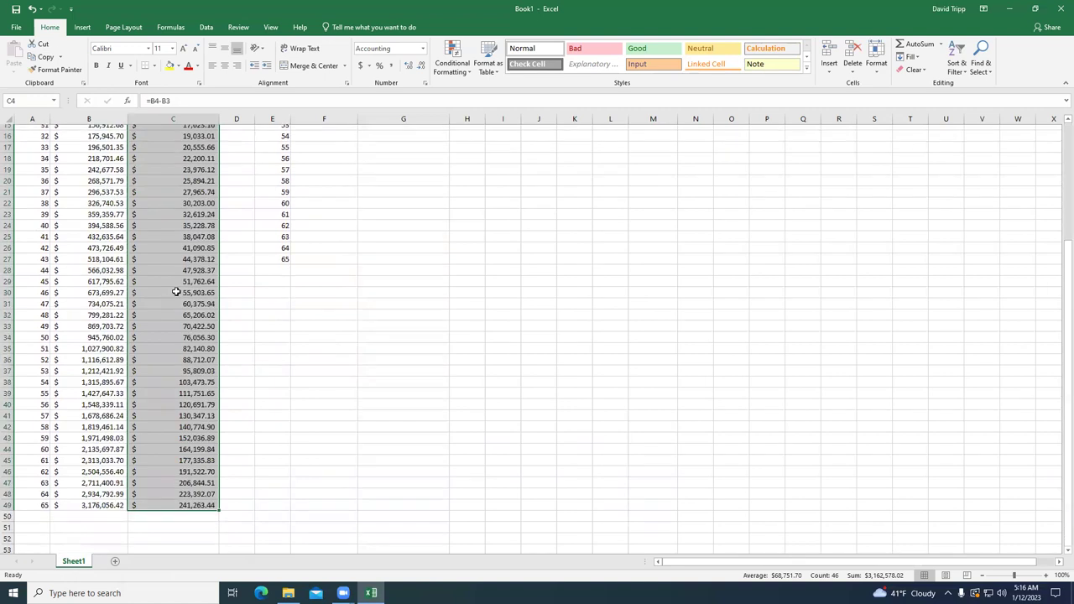
scroll(177, 291, up, 5)
click(177, 292)
scroll(176, 291, down, 2)
scroll(177, 291, down, 5)
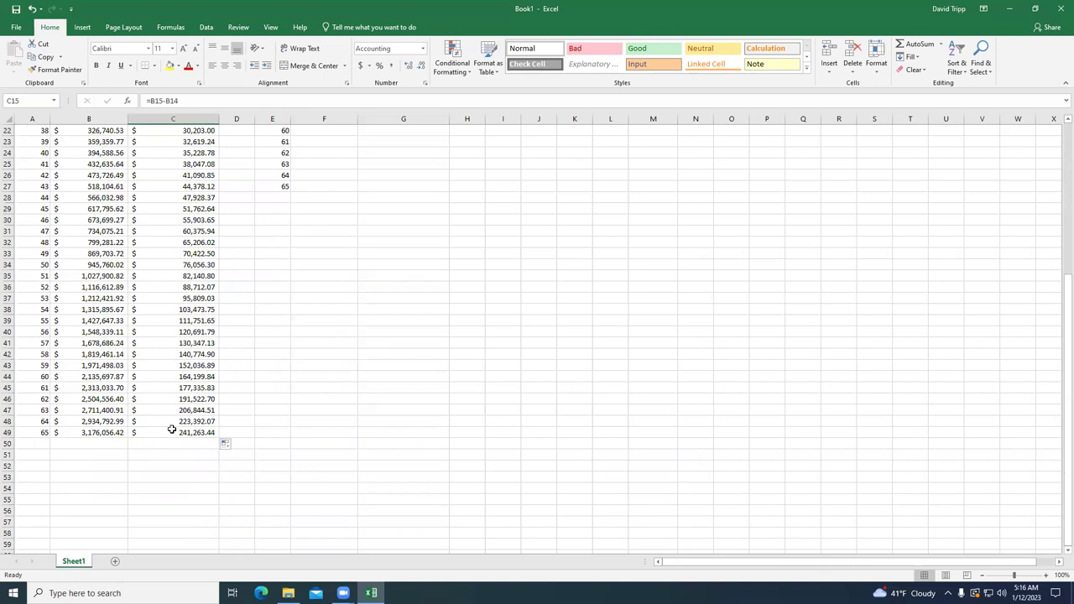
- Extend the first table's Age, Investment and Growth by Year formulas from row 49 down to row 54, reaching age 70
click(33, 432)
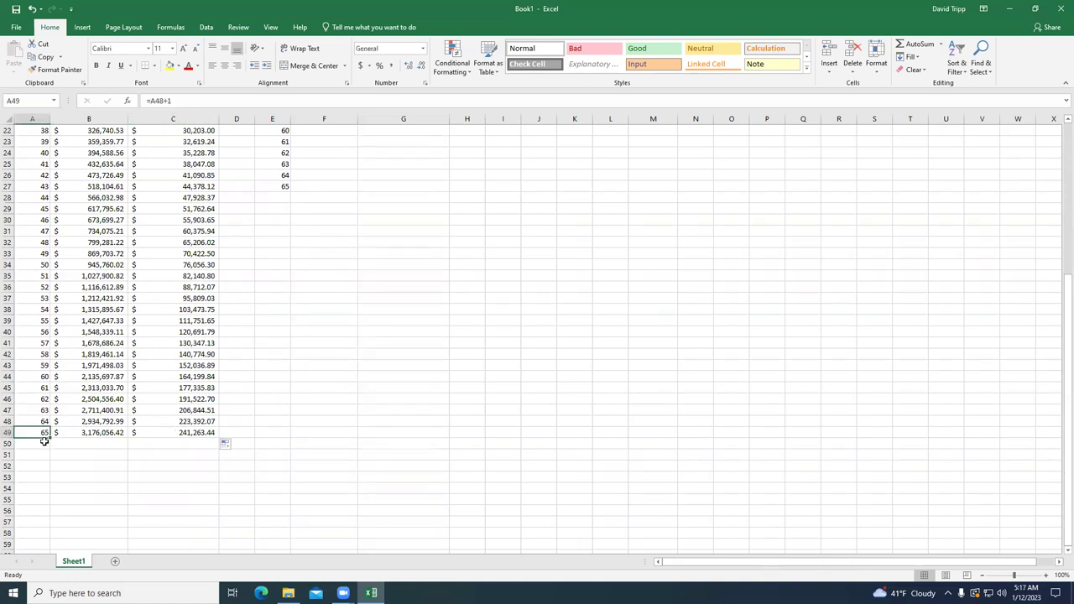
drag(48, 437, 38, 494)
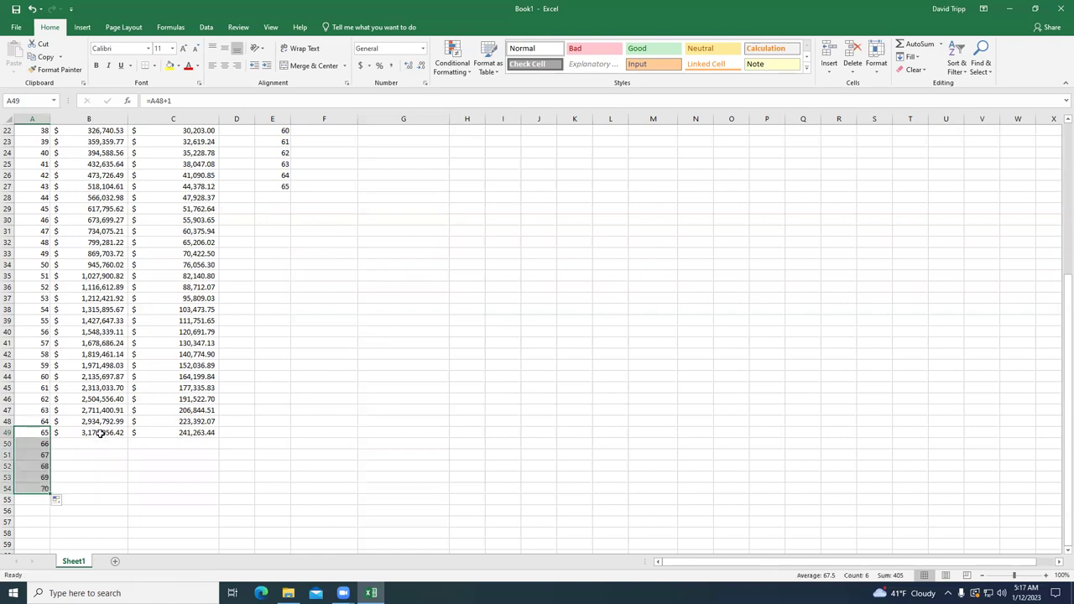
click(101, 435)
drag(128, 439, 121, 496)
click(190, 435)
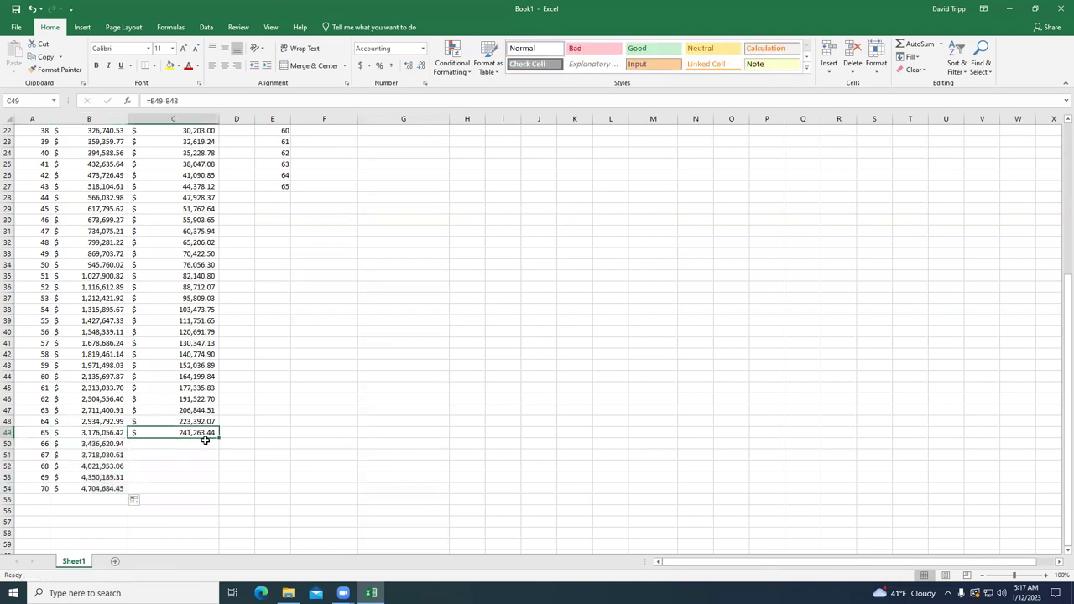
drag(217, 437, 216, 495)
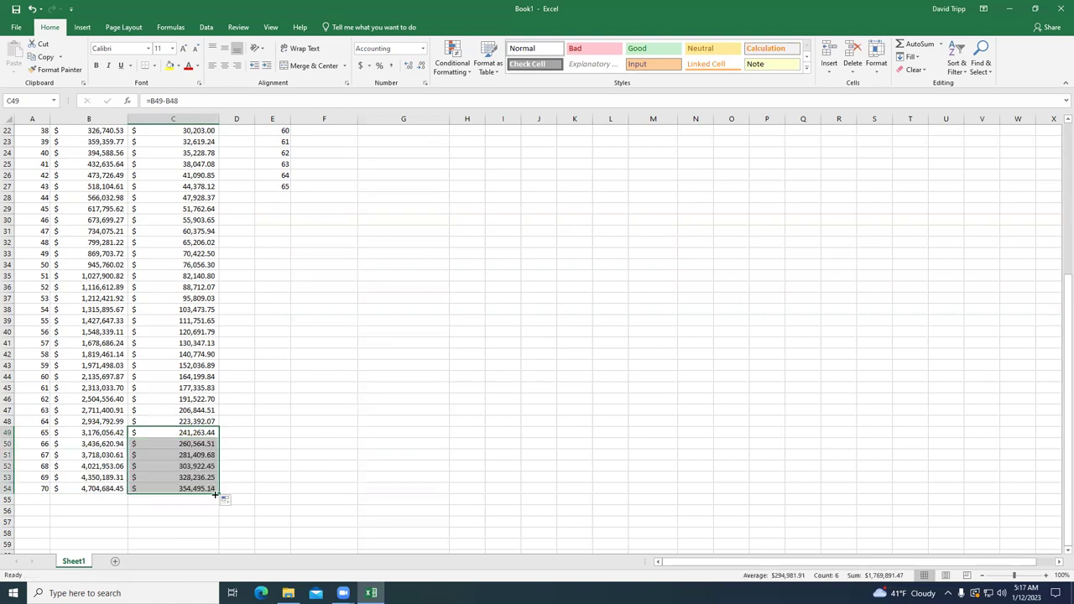
click(250, 411)
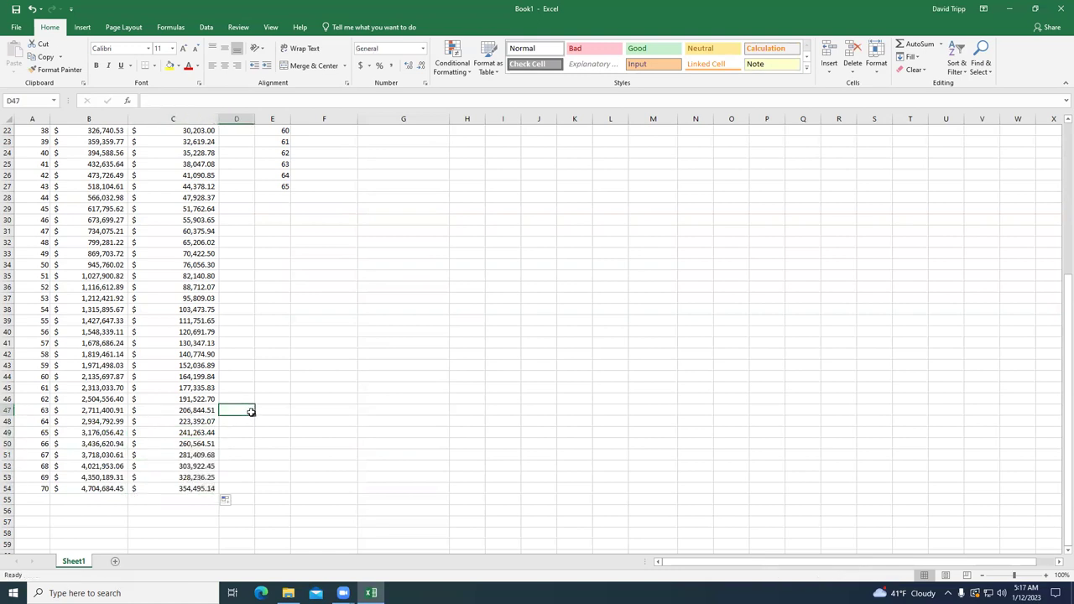
- Delete the first table's extra rows for ages 66 to 70 by clearing A50:C54
click(34, 443)
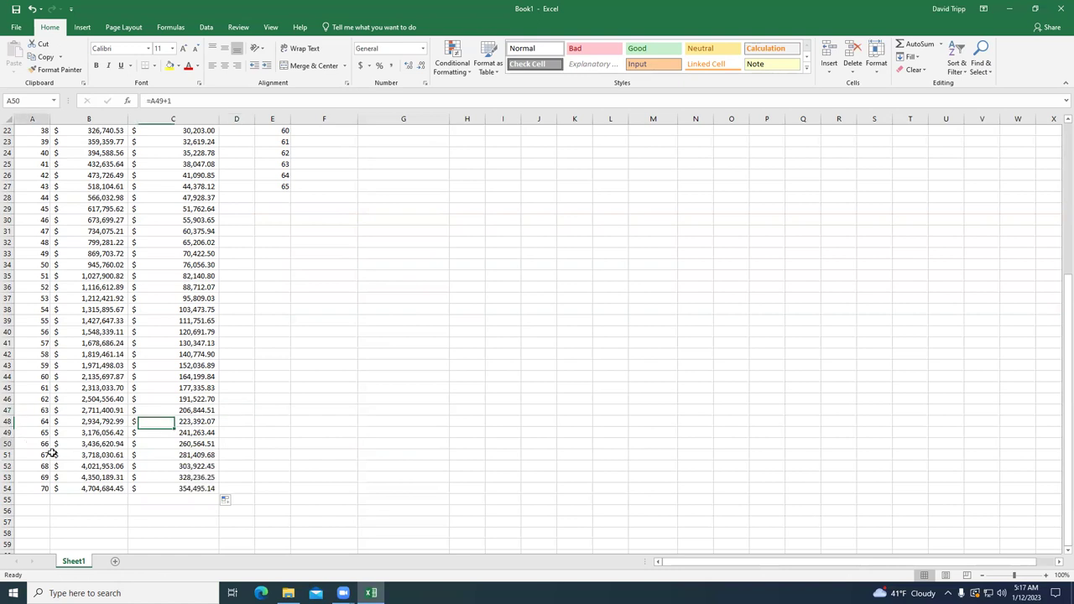
drag(52, 454, 148, 491)
click(148, 499)
drag(42, 444, 162, 482)
key(Delete)
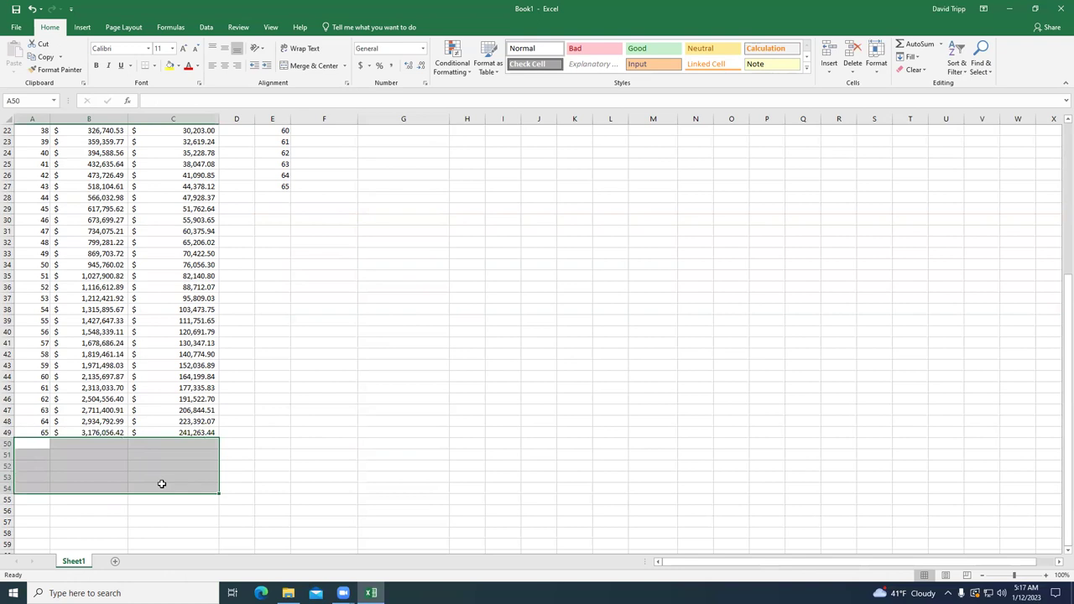
click(338, 430)
- Insert a 2-D stacked line chart of the first table's Investment values in B2:B49
scroll(386, 320, up, 5)
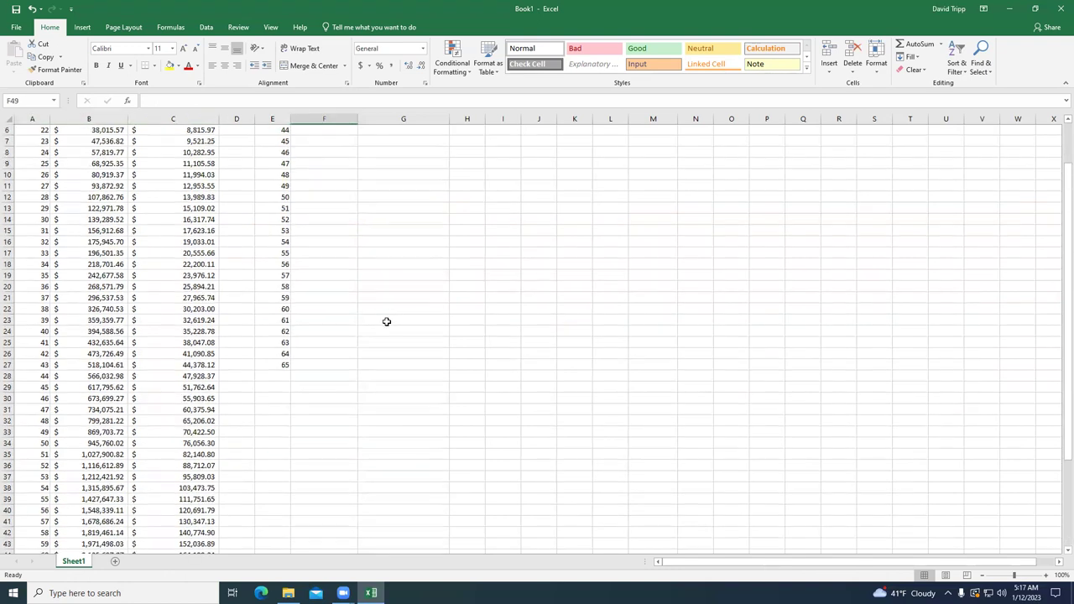
scroll(386, 321, up, 2)
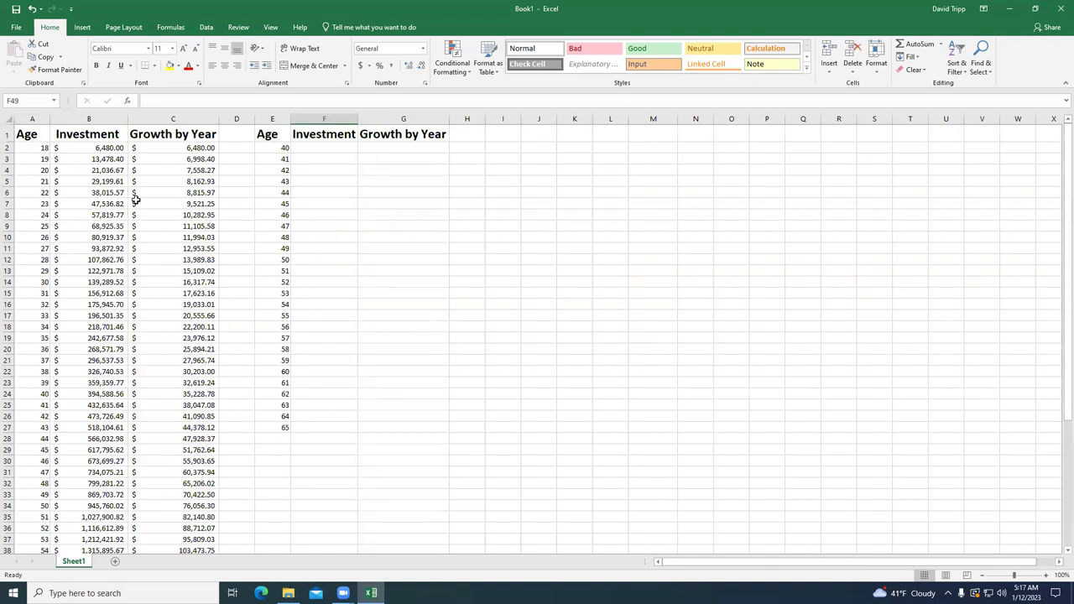
click(102, 147)
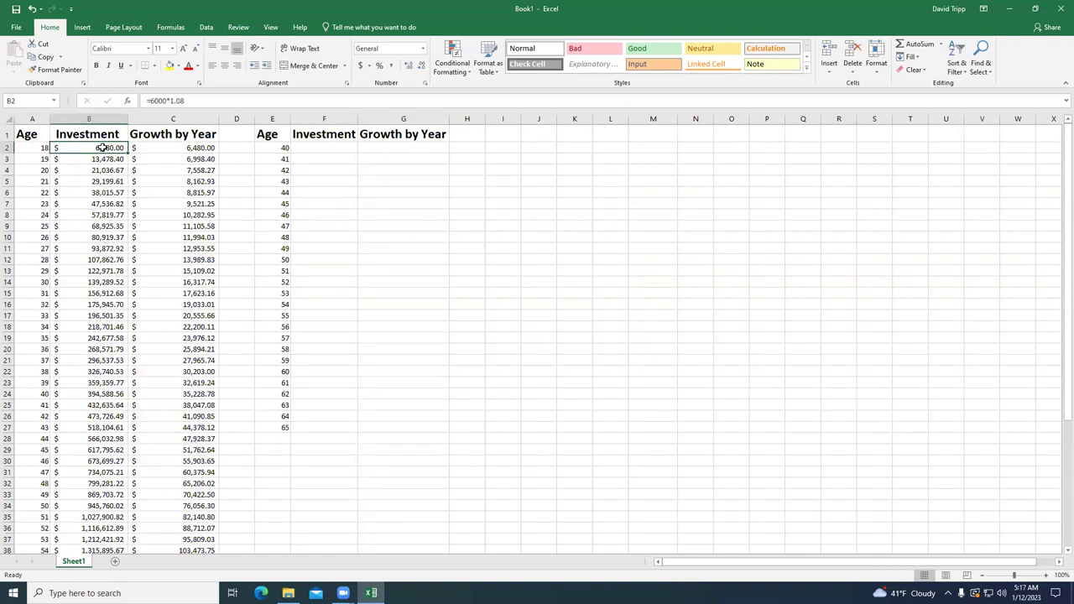
drag(102, 147, 92, 511)
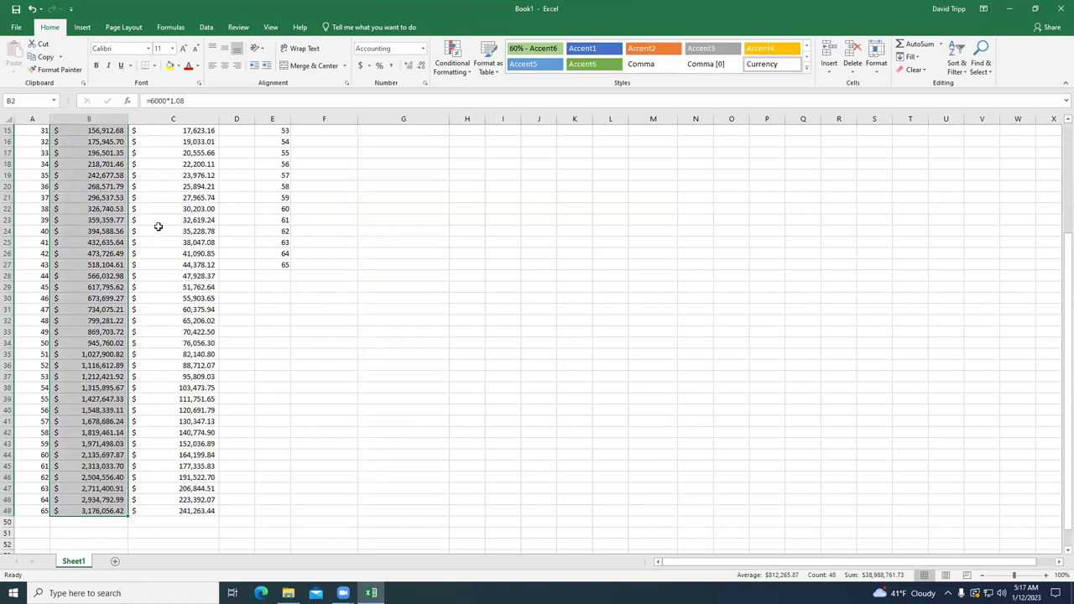
click(83, 28)
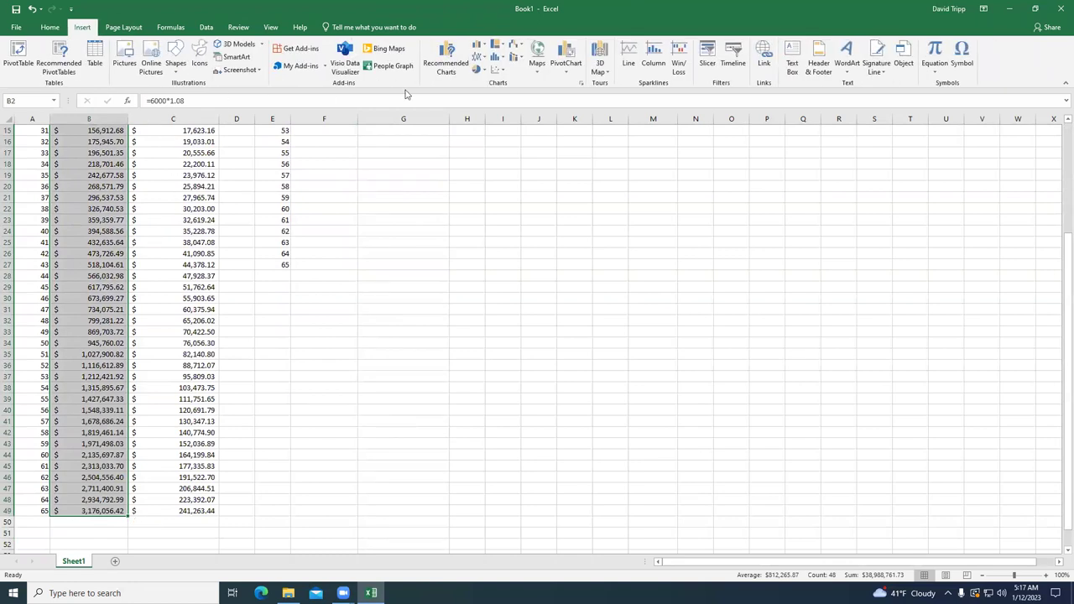
click(483, 60)
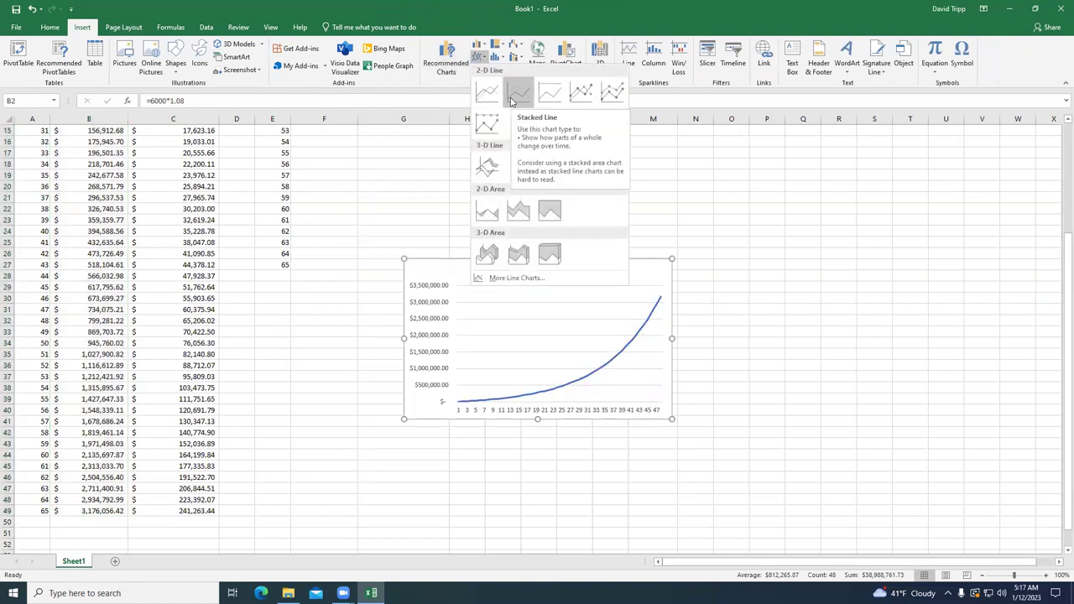
click(512, 101)
- Replace the chart's placeholder title with "Roth IRA at 8% Growth Starting at 18"
click(533, 271)
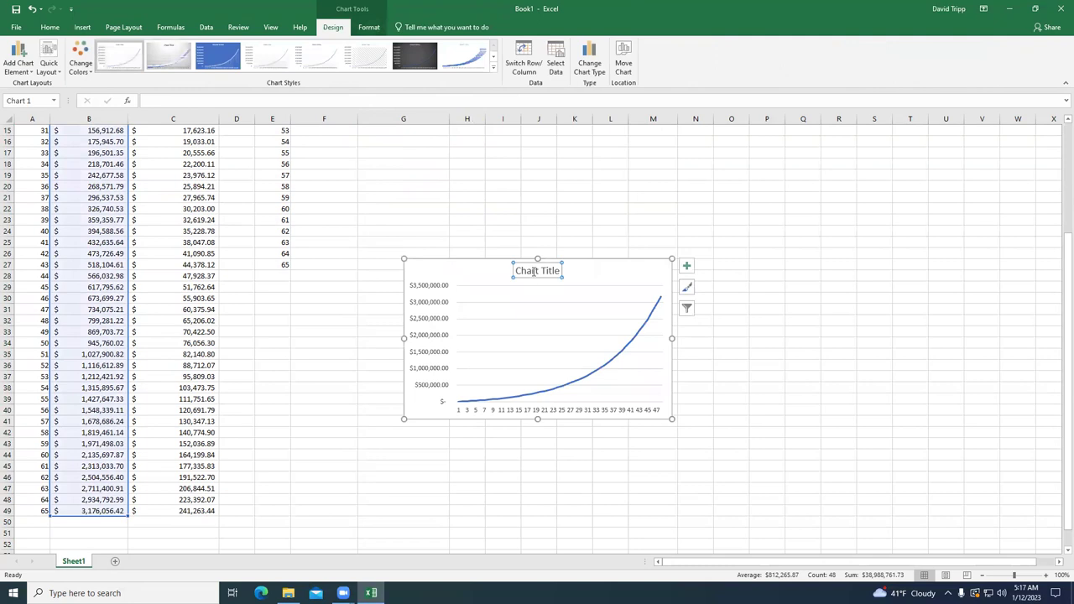
double_click(533, 271)
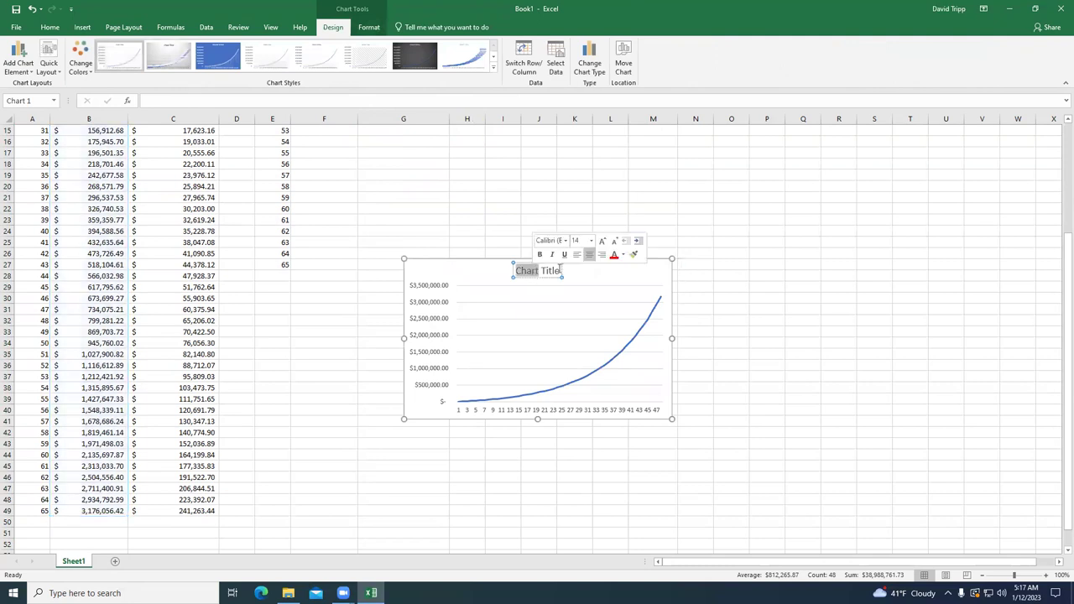
click(560, 270)
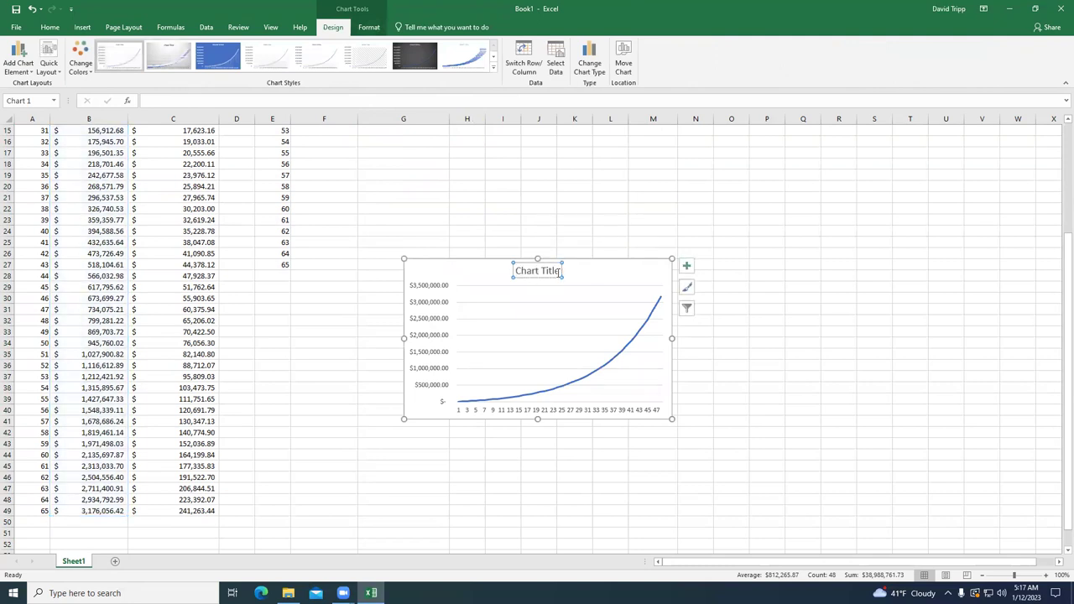
drag(560, 270, 506, 271)
text(Roth IRA at 8)
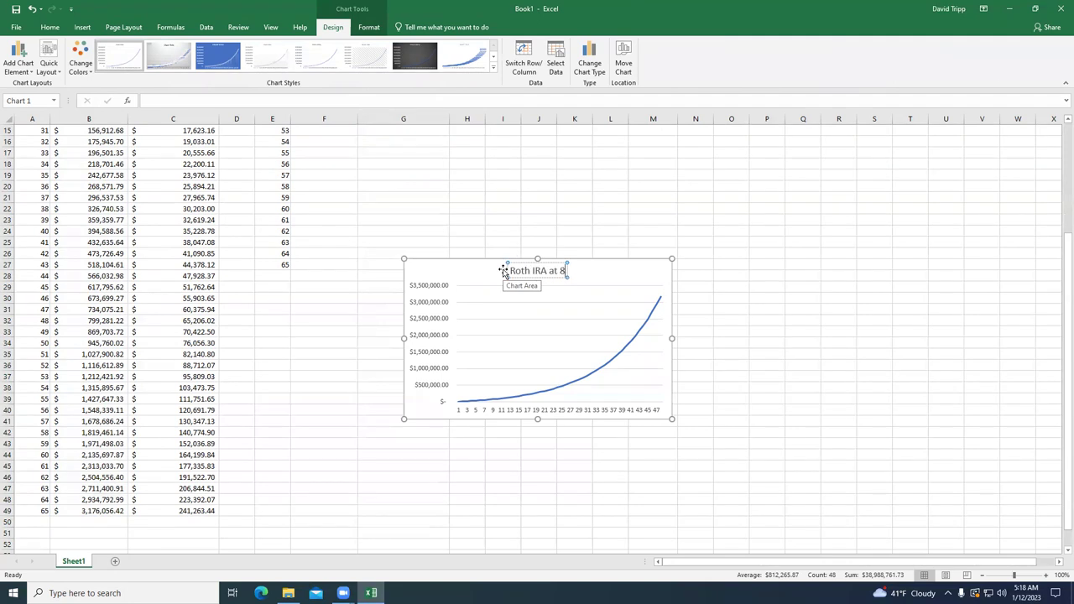
text(% G)
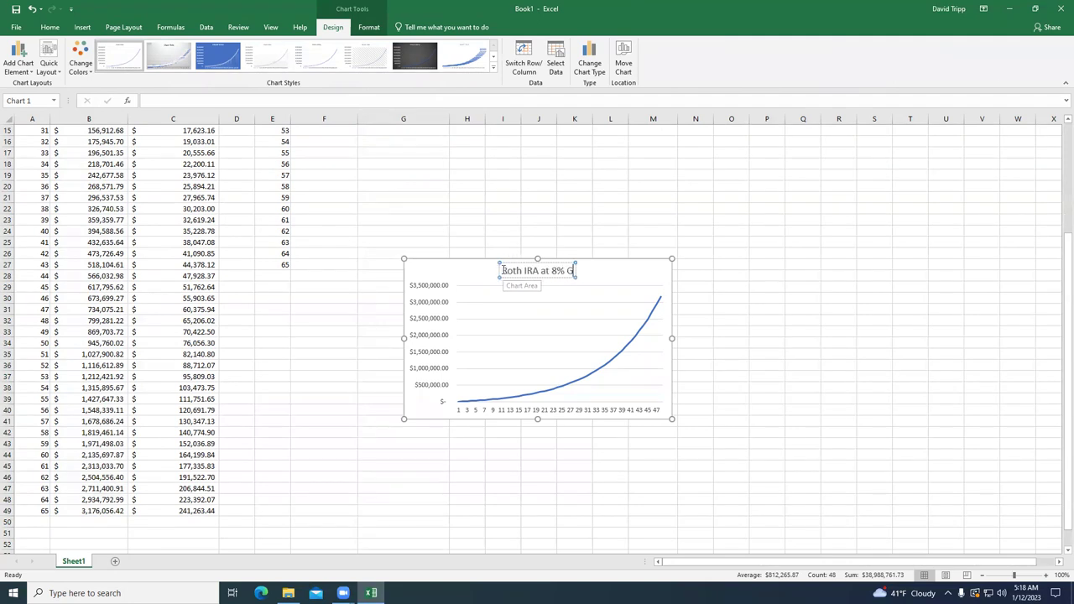
text(rowth Start)
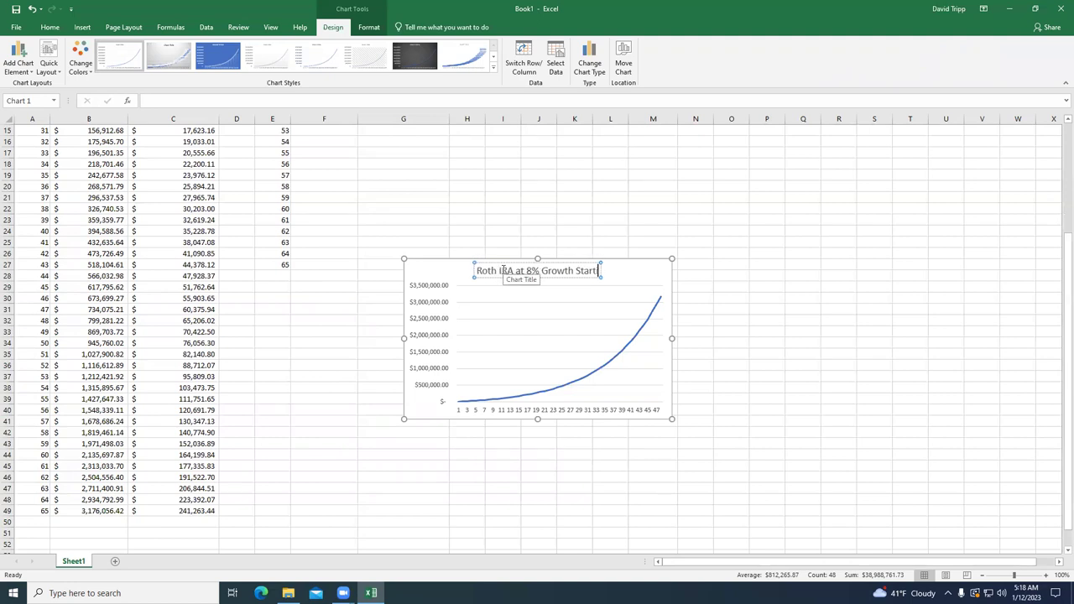
text(ing at 18)
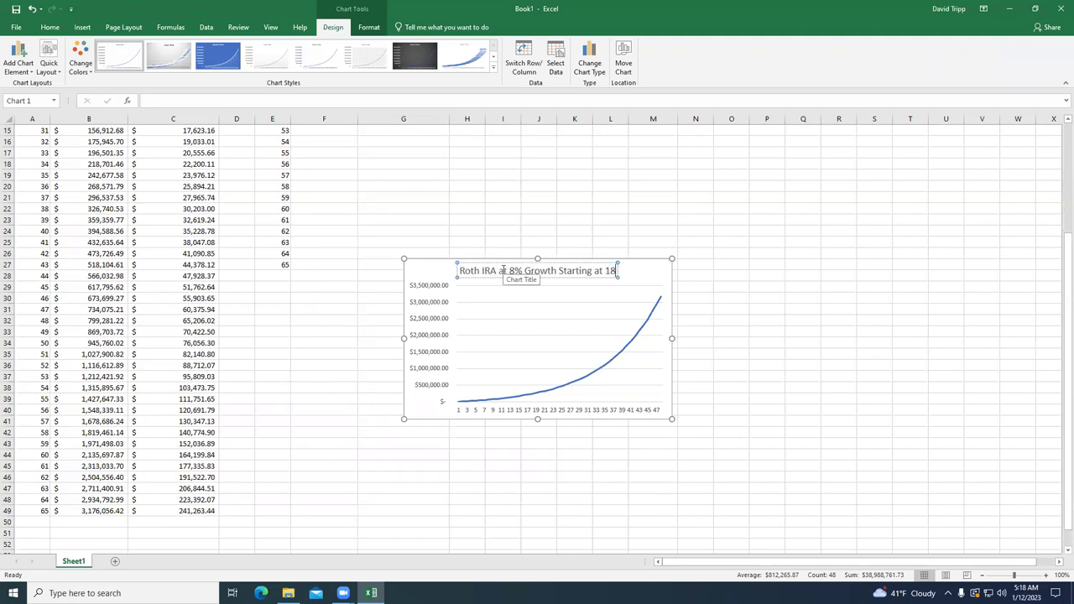
click(788, 236)
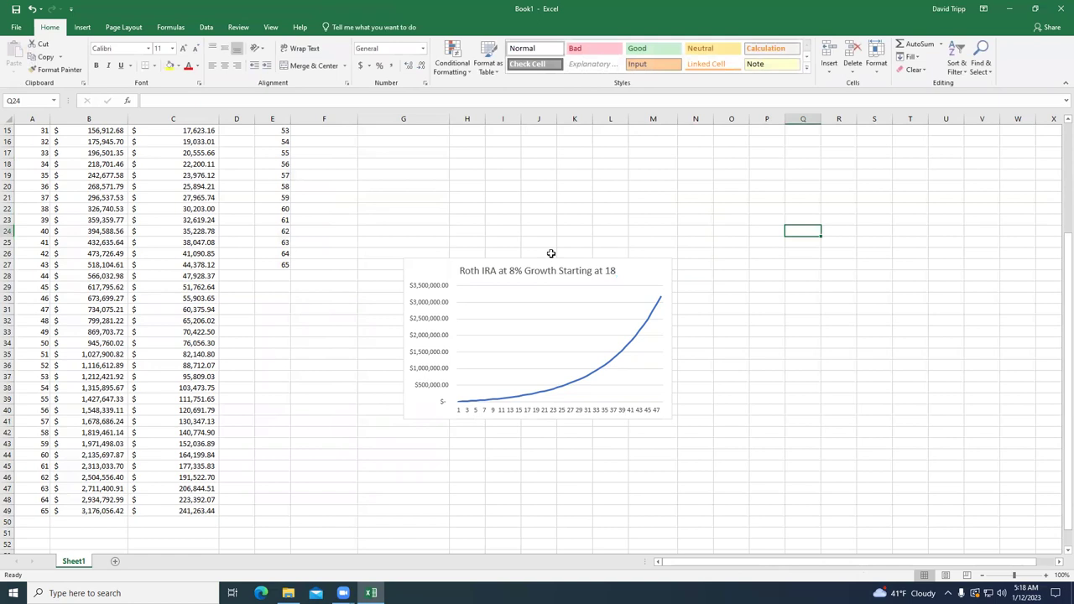
- Move the chart up beside the second table, with its upper edge near row 2 and its left edge at column J
mouse_move(547, 260)
mouse_down()
mouse_move(566, 224)
mouse_move(574, 128)
mouse_move(626, 165)
mouse_move(633, 128)
mouse_move(629, 151)
mouse_move(618, 29)
mouse_move(594, 196)
mouse_move(544, 278)
mouse_up()
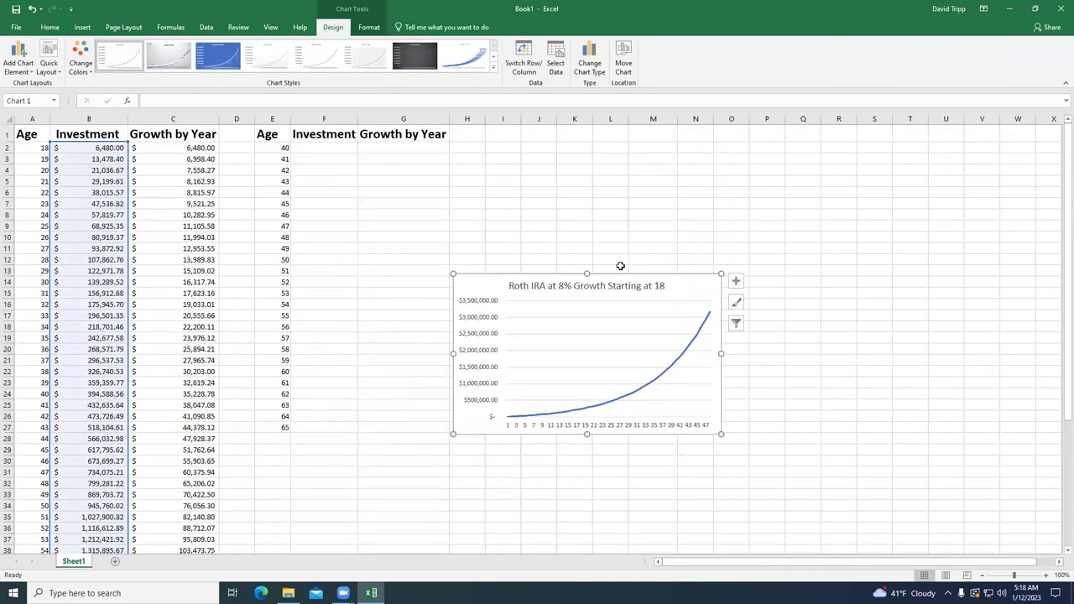
drag(619, 278, 685, 140)
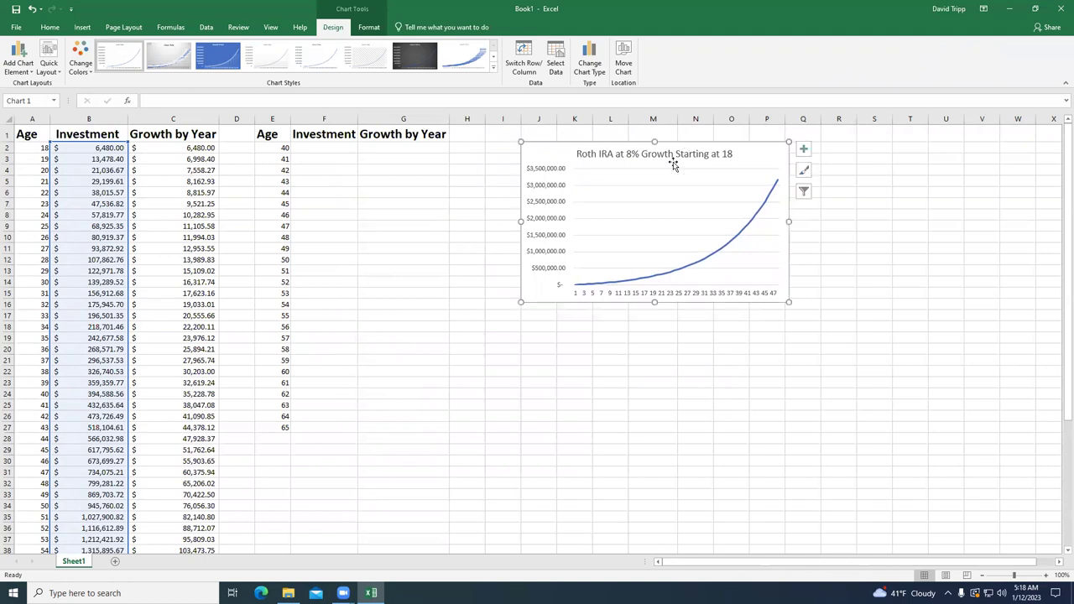
click(355, 324)
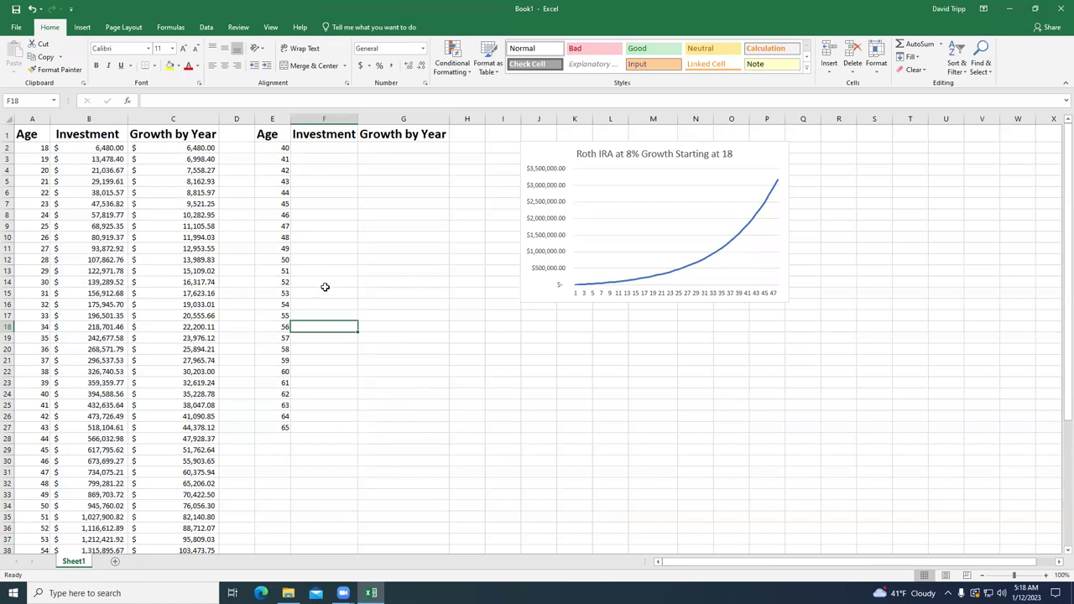
- Enter the formula =6000*1.08 in F2 for the second table's investment at age 40
click(313, 150)
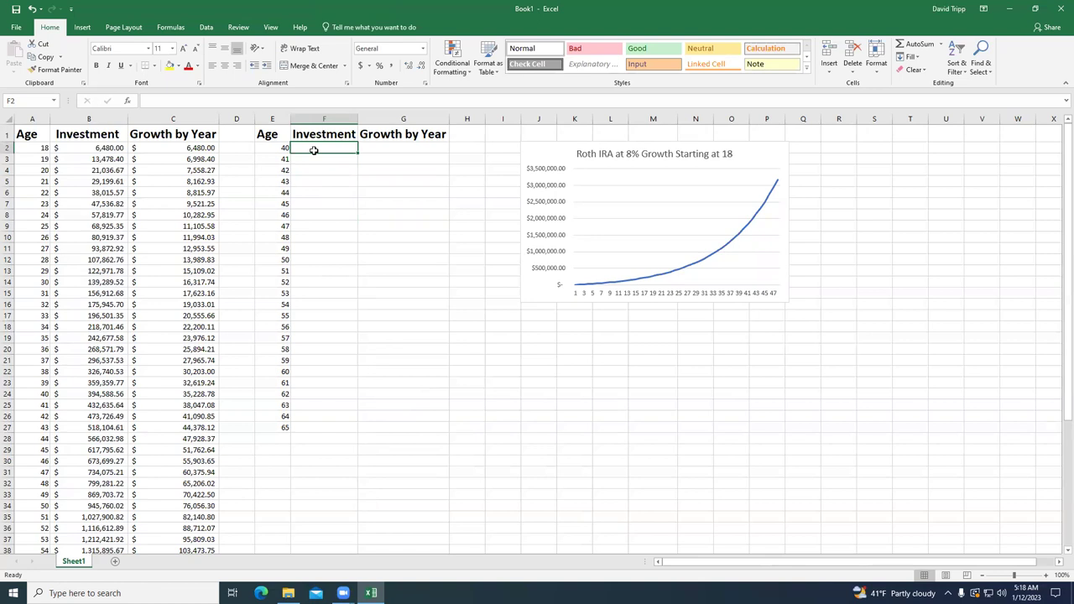
text(=6000*1)
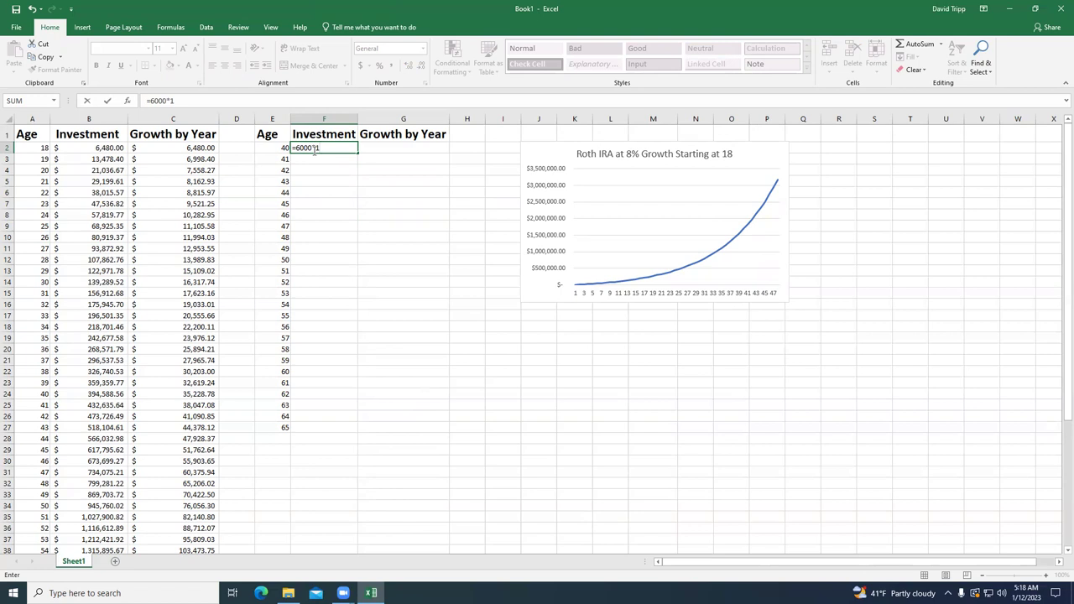
text(.08)
key(Return)
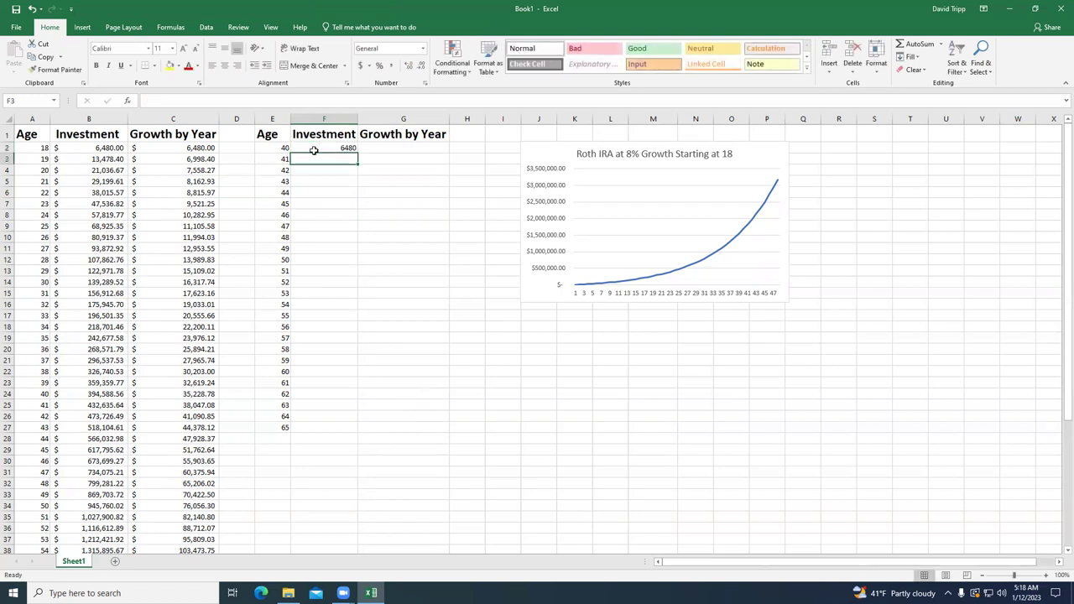
- Enter the formula =(F2+6000)*1.08 in F3 for the investment at age 41
text(=)
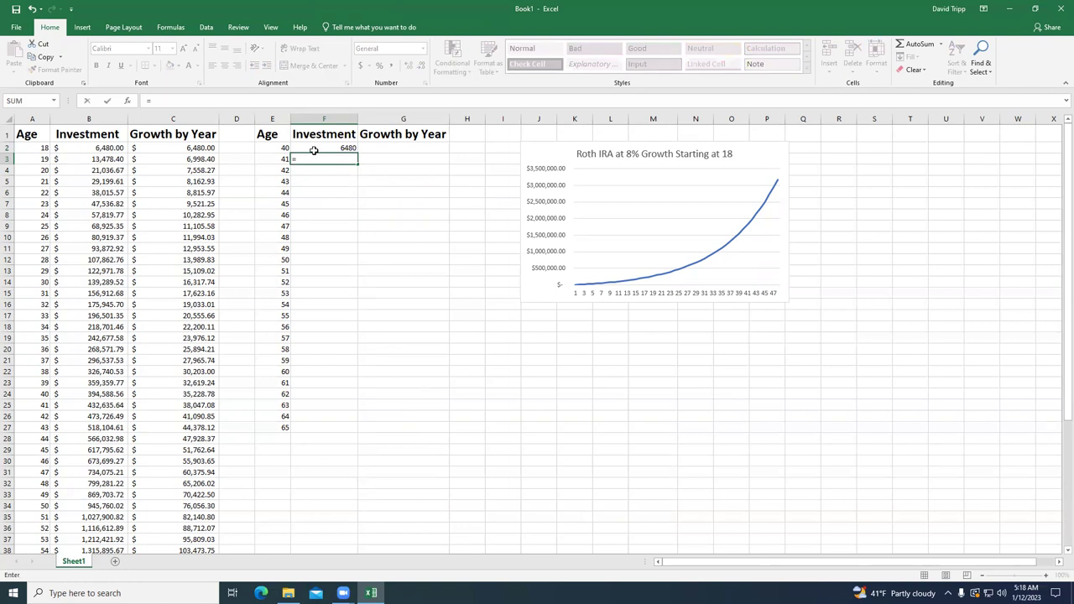
text(()
click(326, 148)
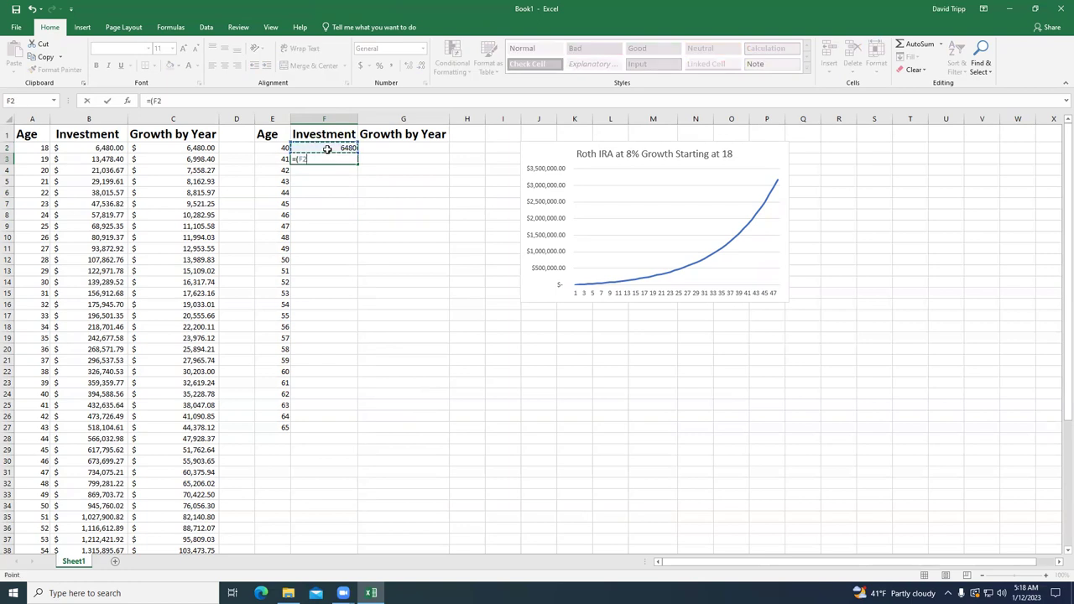
text(=6000)
key(BackSpace)
key(BackSpace)
key(BackSpace)
key(BackSpace)
text(+6000)*1)
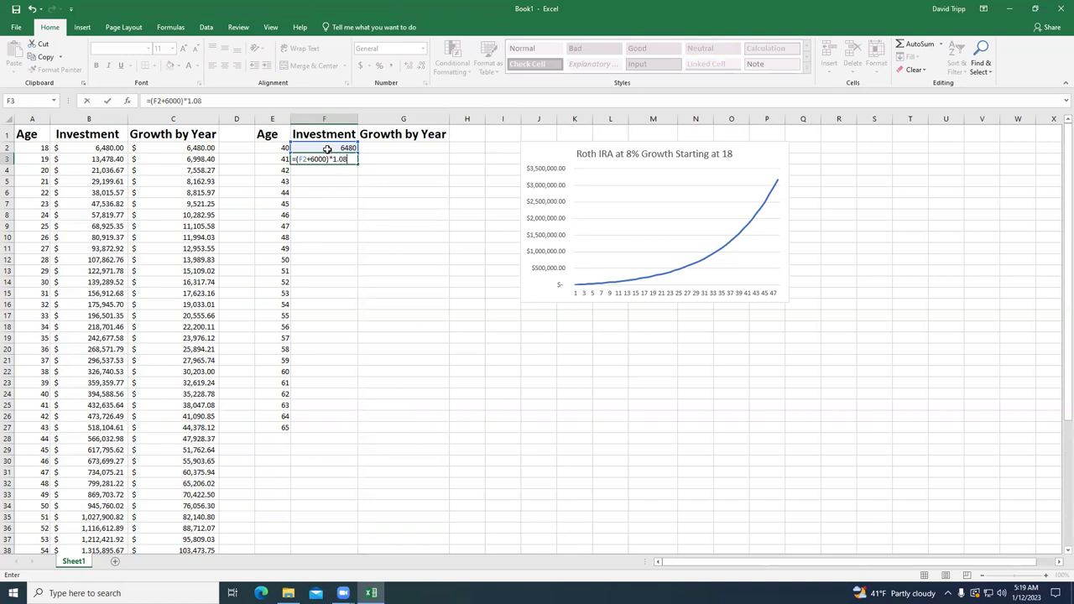
text(.08)
key(Return)
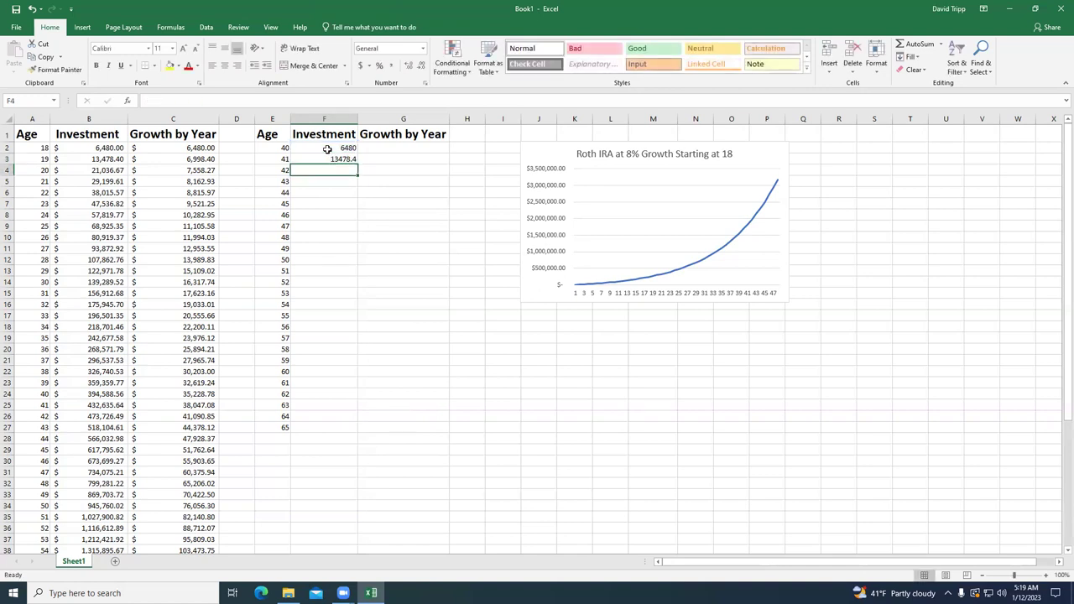
- Enter the formula =(F3+6000)*1.08 in F4 and fill it down to F27 for age 65
text(=)
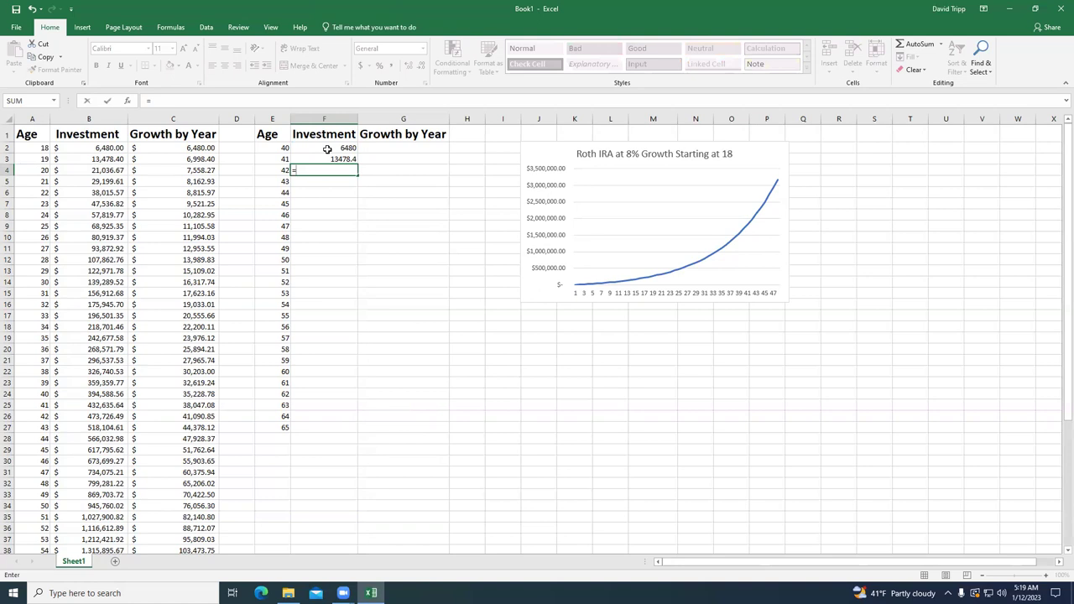
text(()
click(341, 158)
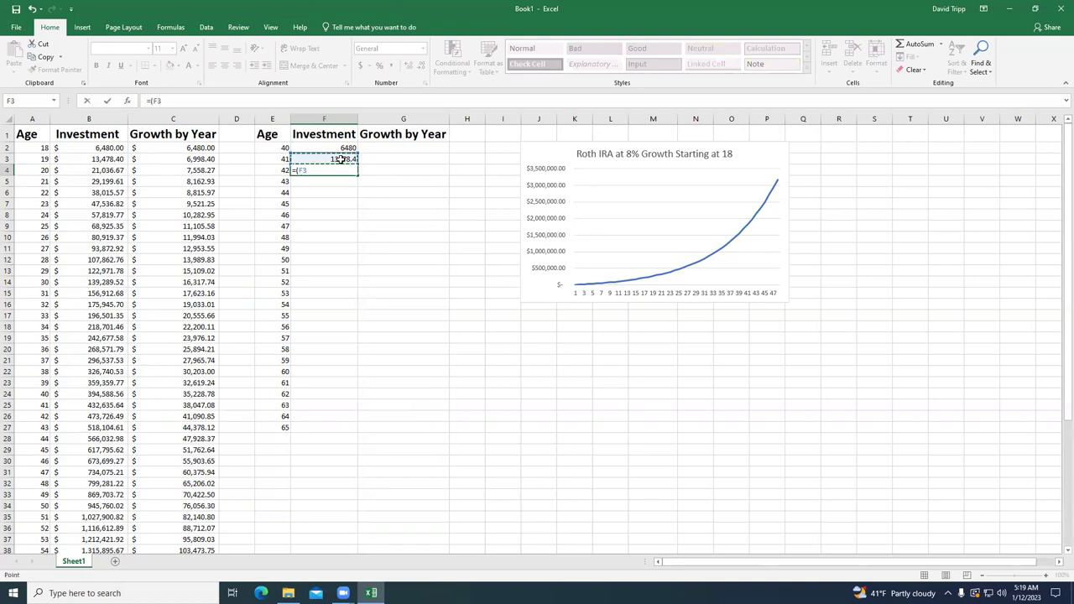
text(6000)*1.08)
key(Return)
click(346, 172)
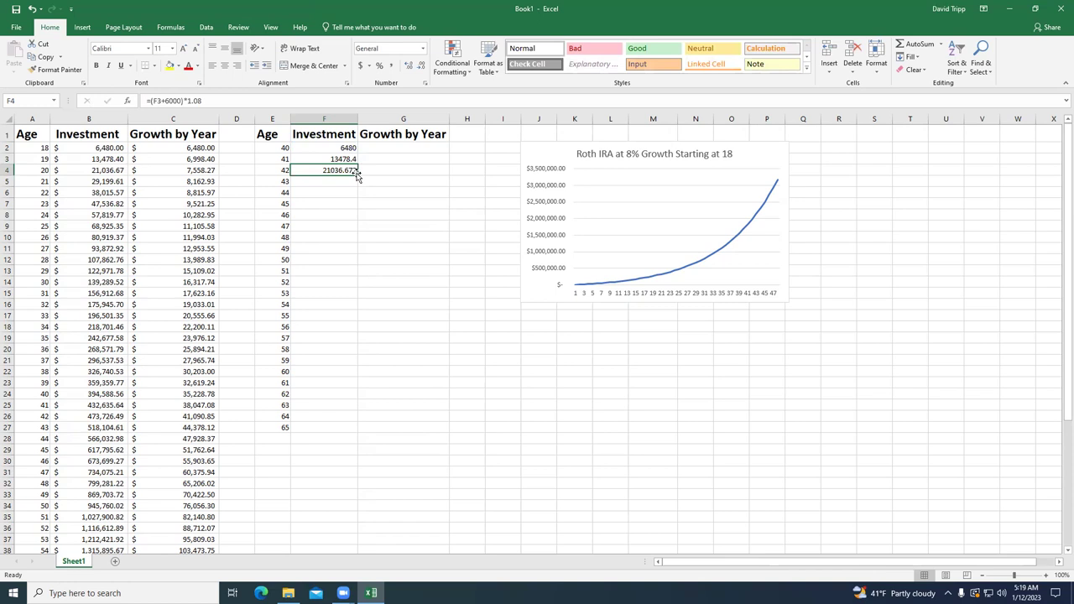
drag(357, 176, 337, 429)
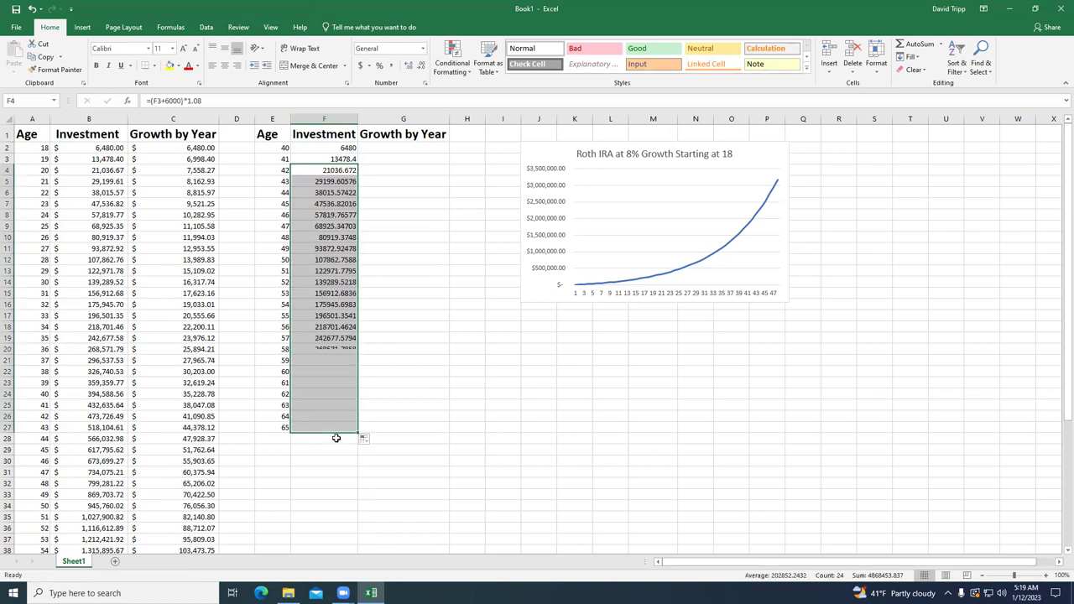
- Format columns F and G with the dollar Accounting number format and widen column F to fit its Investment heading
drag(330, 117, 403, 118)
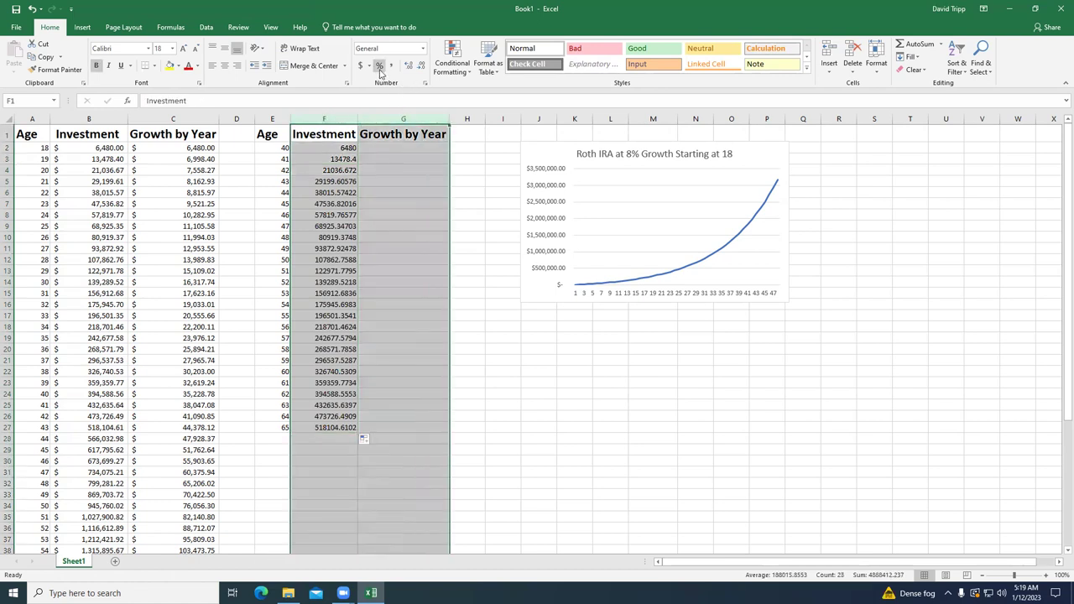
click(423, 49)
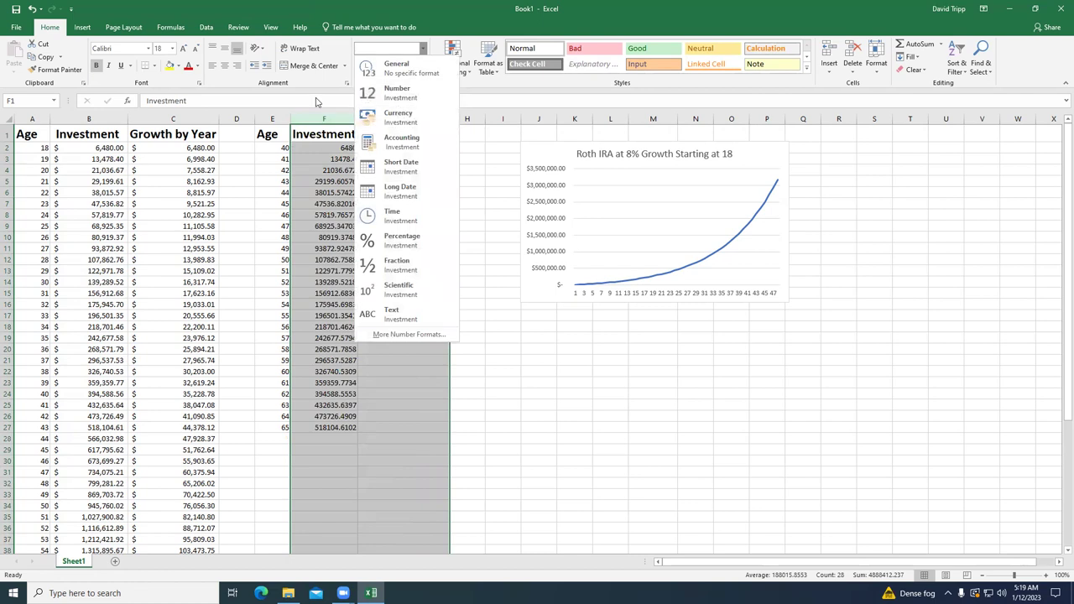
click(317, 102)
click(360, 65)
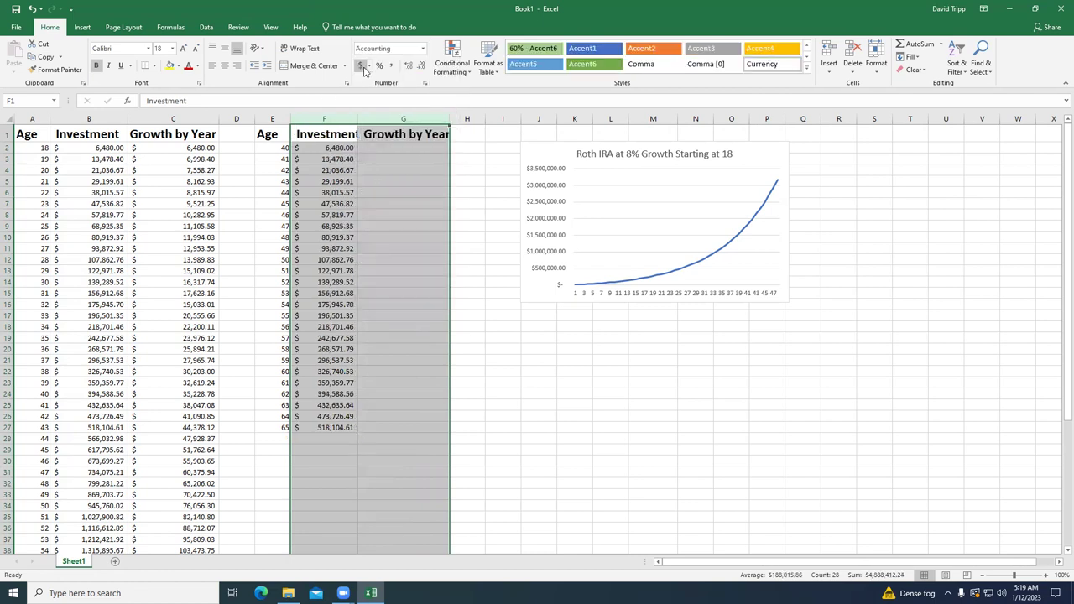
click(391, 209)
drag(356, 119, 376, 119)
- Enter the formula =F2 in G2 as the second table's growth at age 40
click(386, 147)
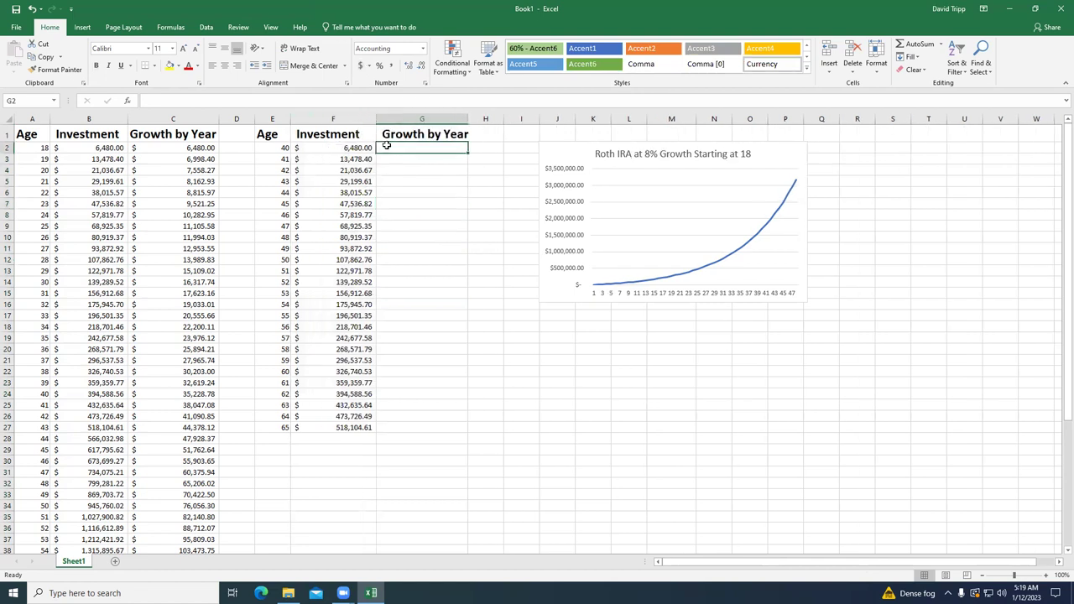
text(=)
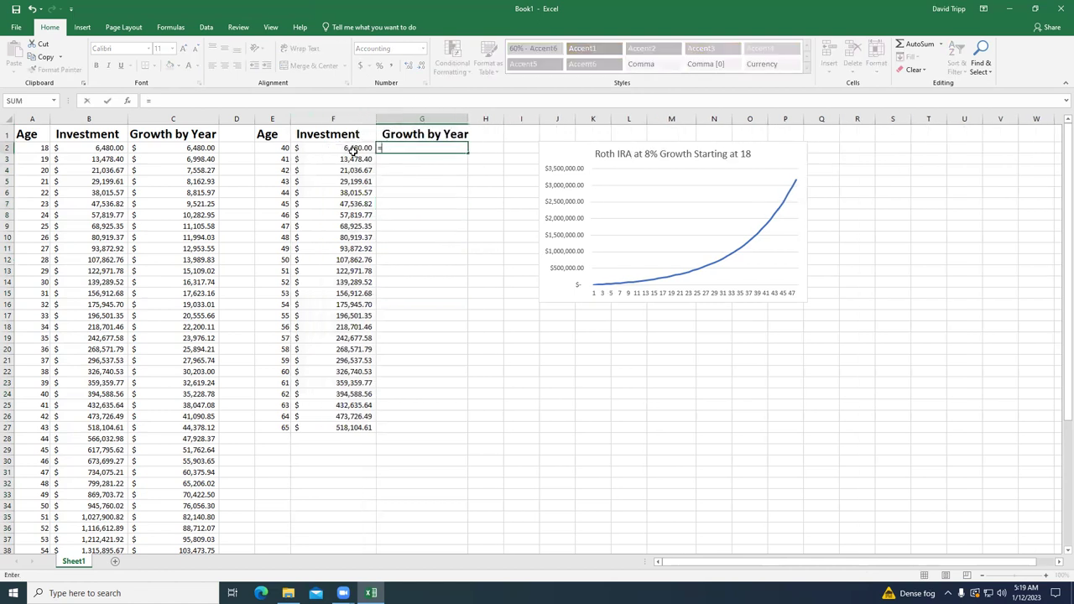
click(353, 148)
key(Return)
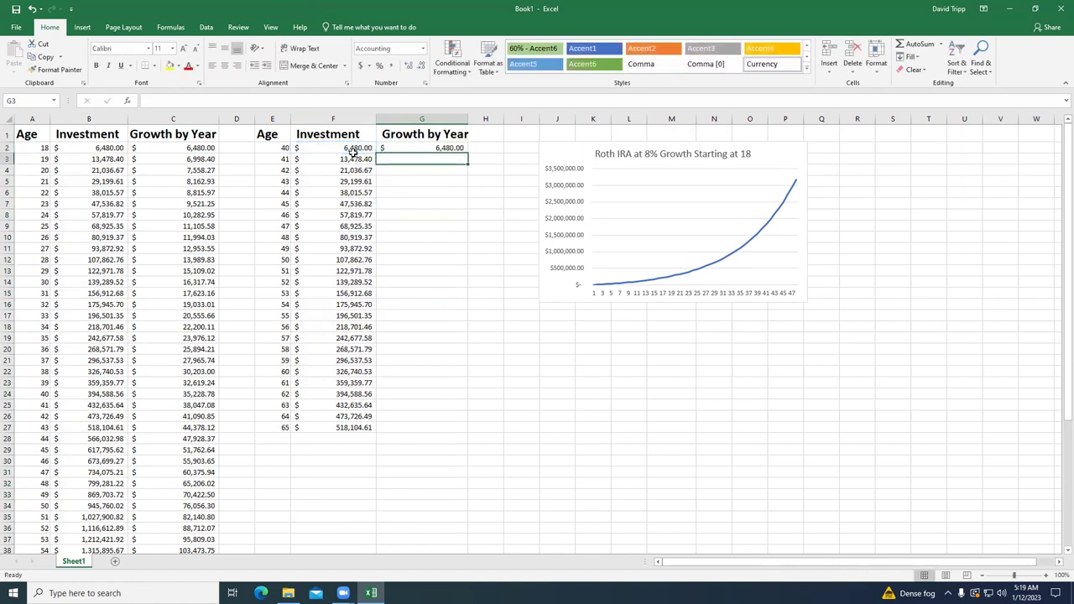
- Enter the formula =F3-F2 in G3 for the yearly growth at age 41
text(=)
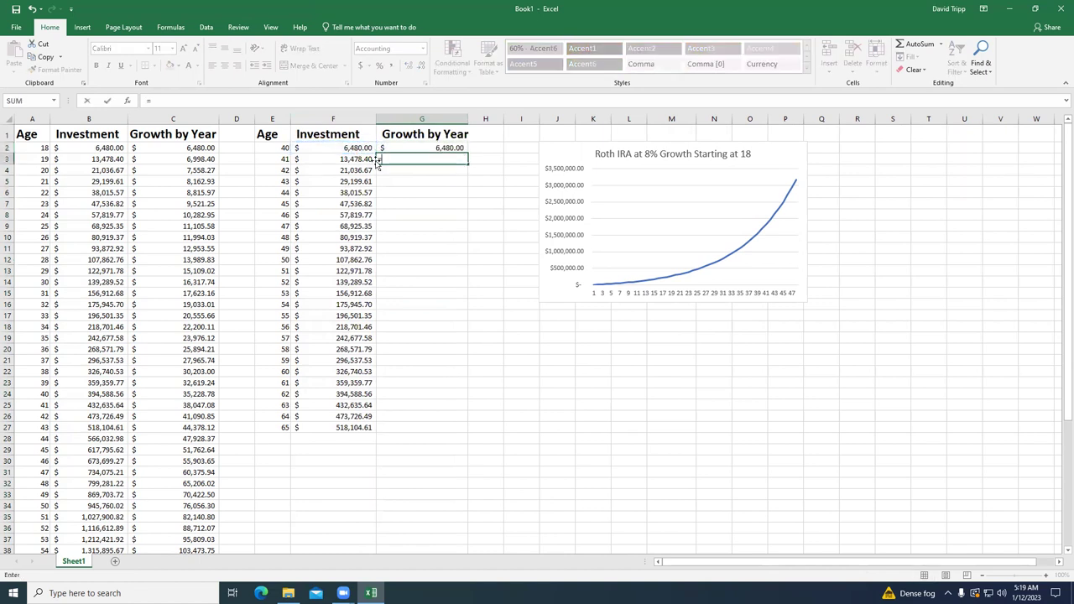
click(344, 159)
text(-)
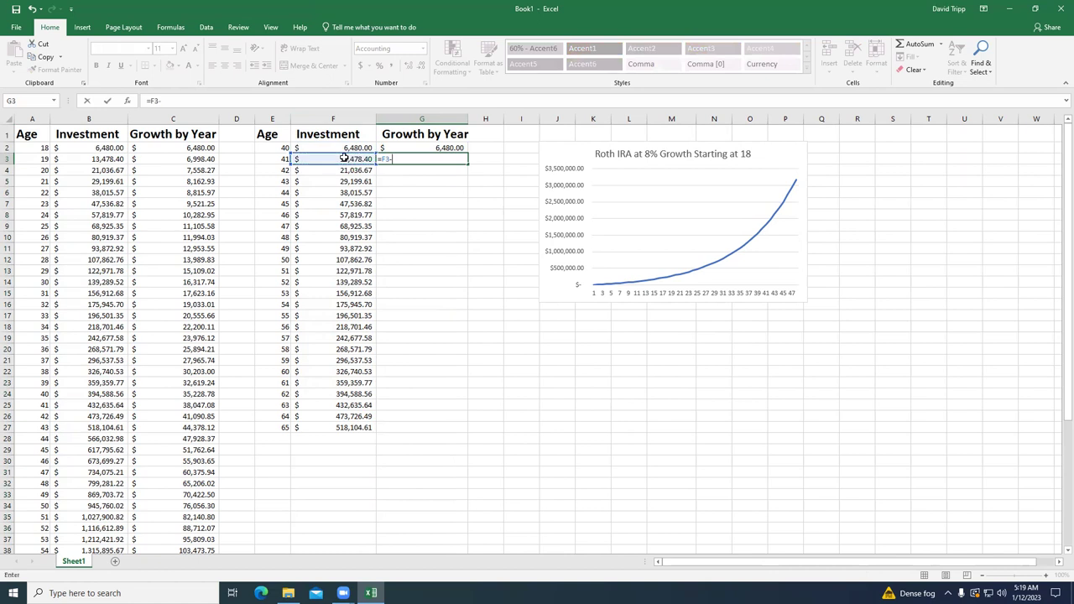
click(333, 149)
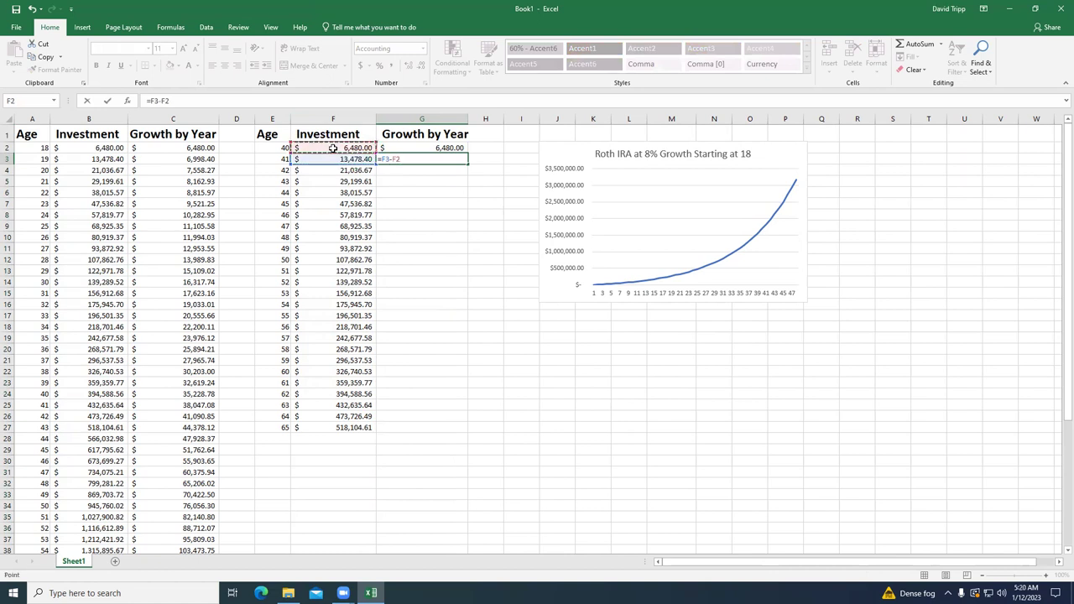
key(Return)
- Enter the formula =F4-F3 in G4 and fill it down to G27 for age 65
text(=)
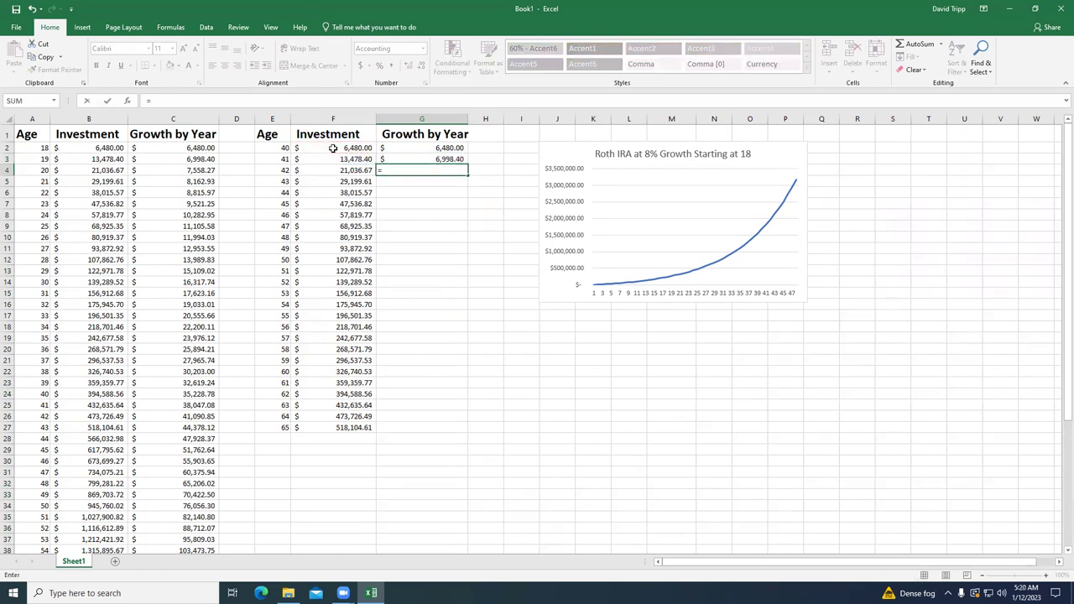
click(340, 169)
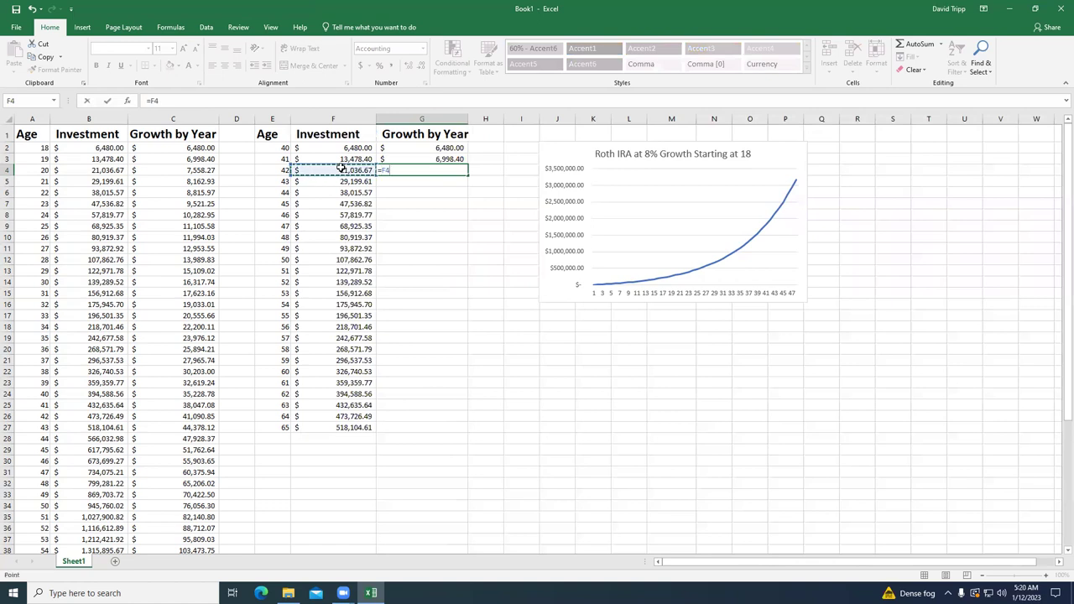
text(-)
click(342, 159)
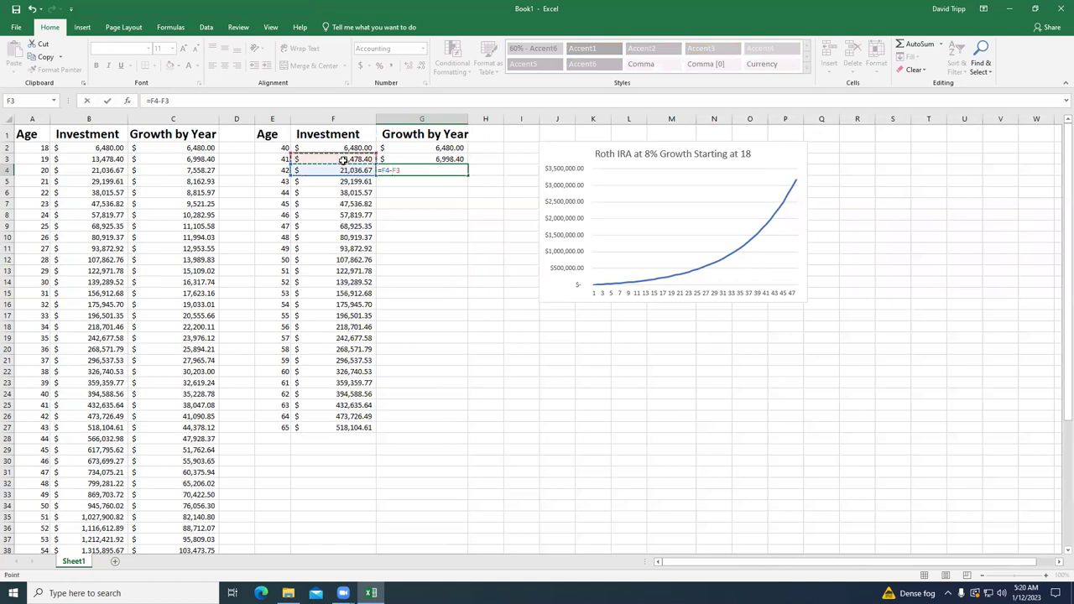
key(Return)
click(433, 169)
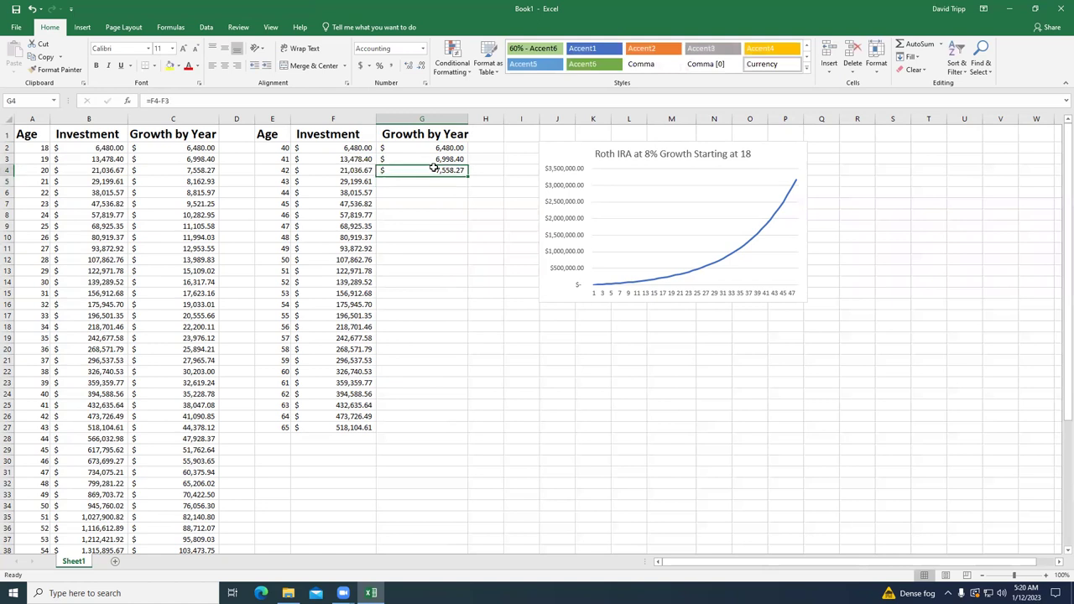
drag(469, 174, 451, 428)
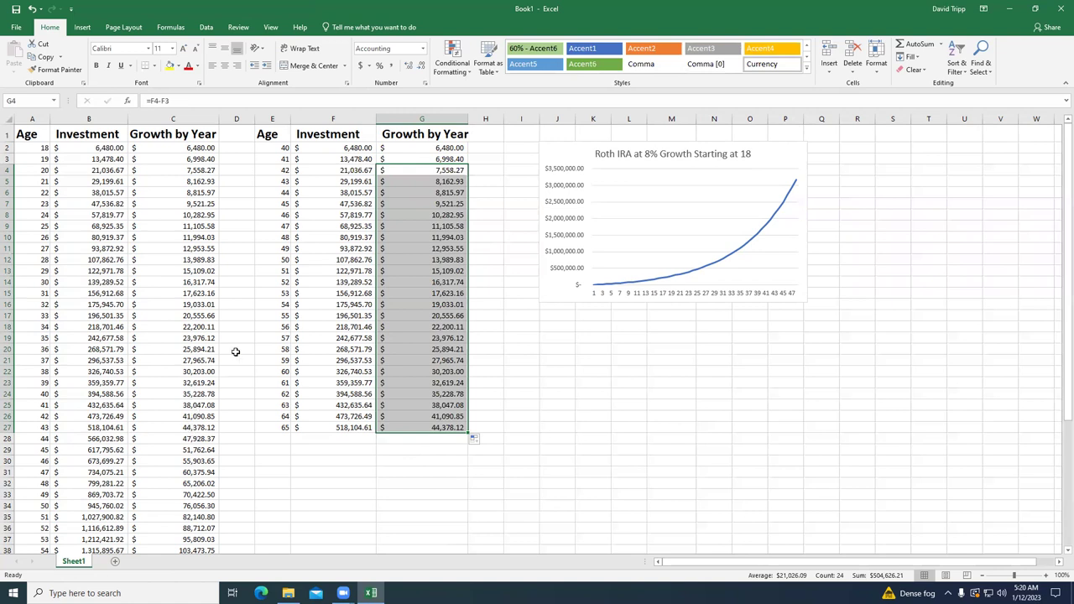
click(307, 455)
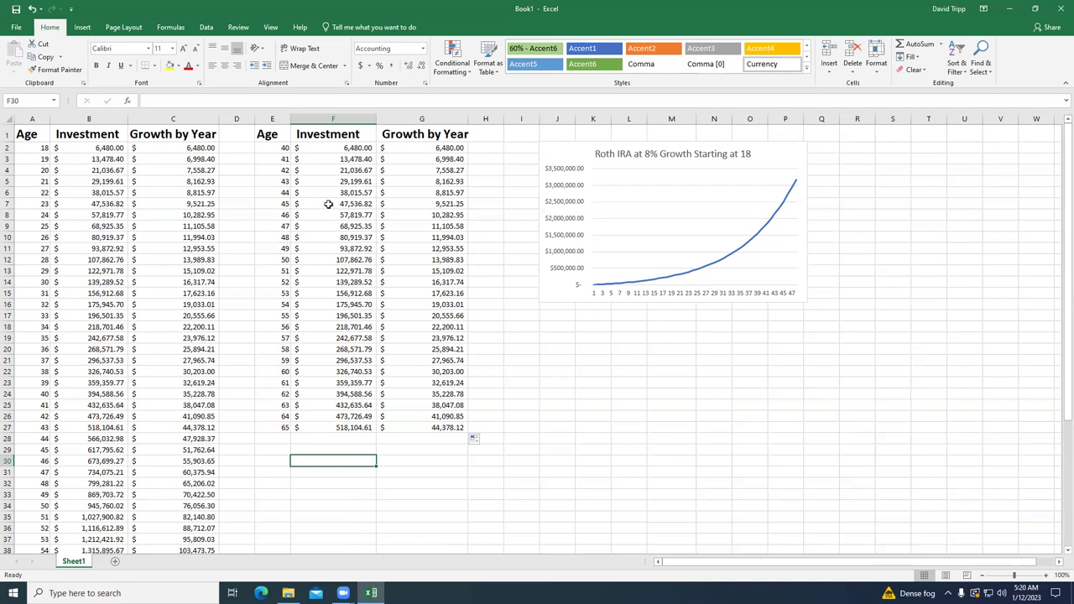
- Insert a 2-D stacked line chart of the investments in F2:F27 and place it directly below the first chart
click(339, 148)
drag(338, 148, 359, 429)
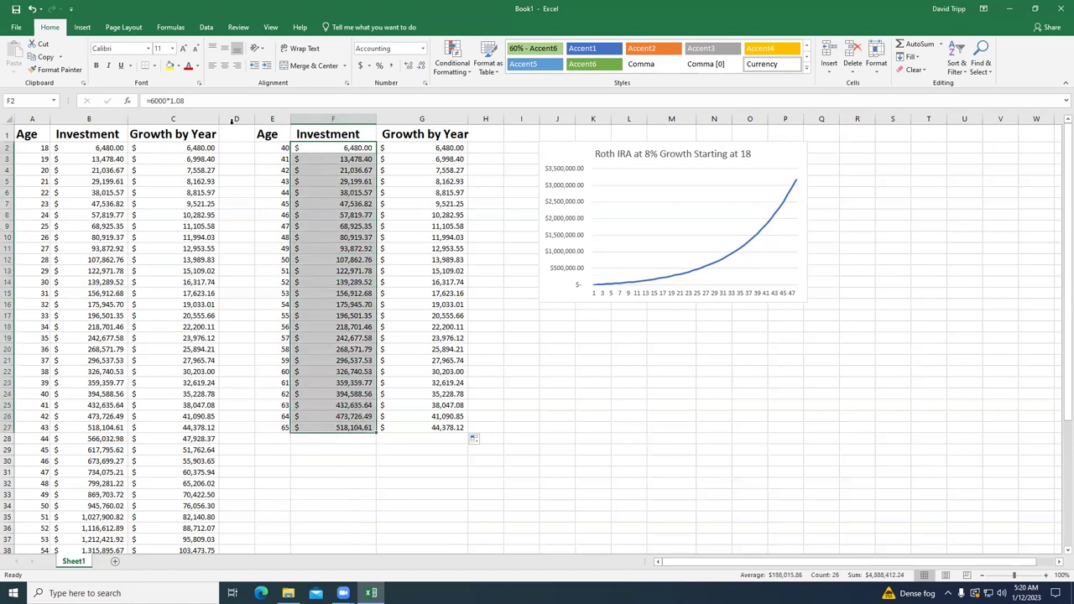
click(83, 27)
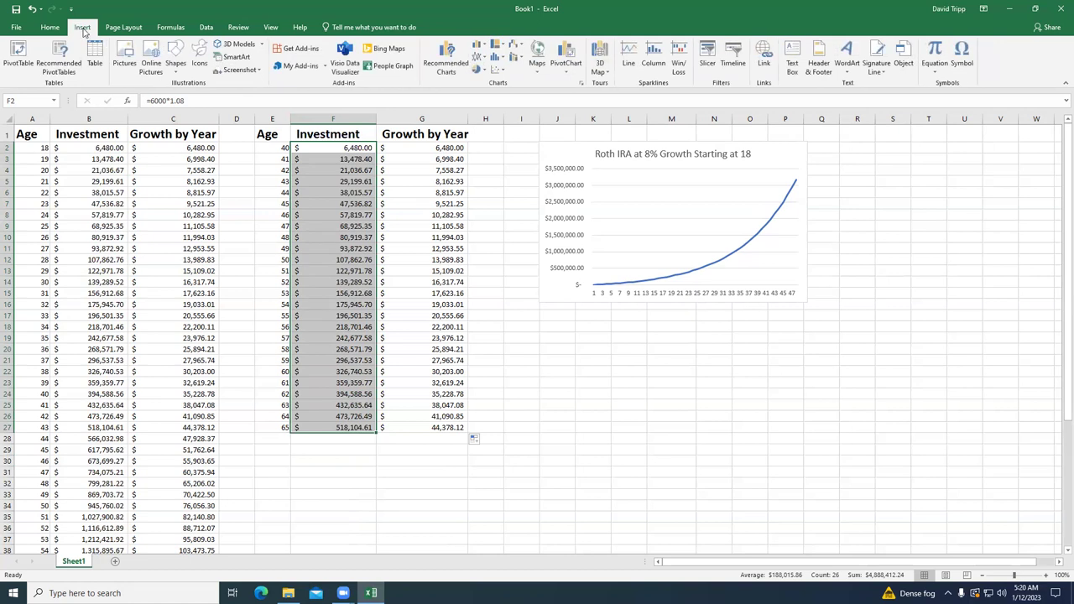
click(481, 57)
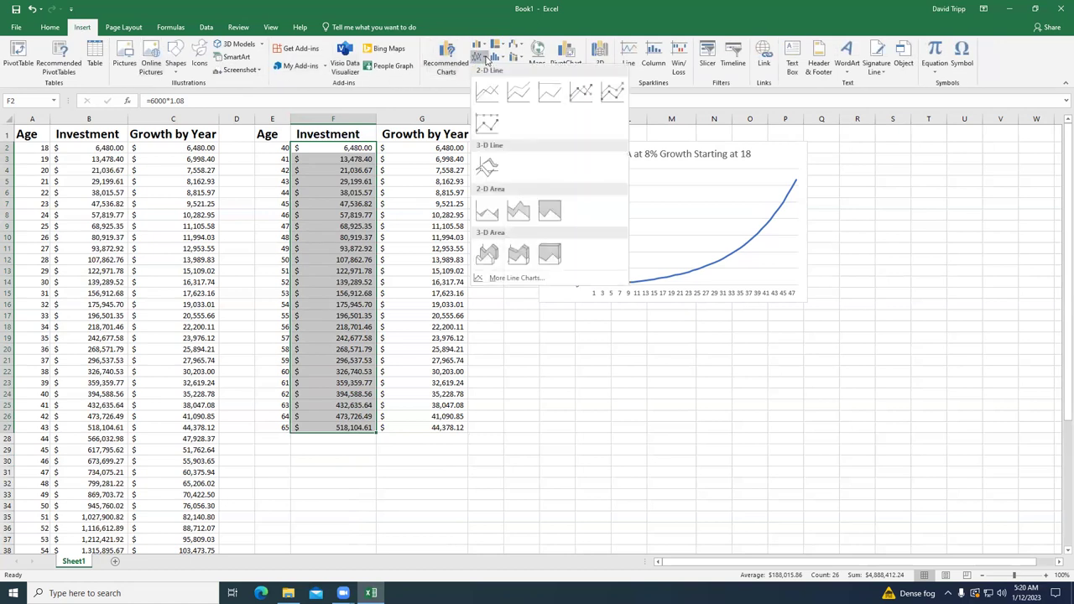
click(515, 99)
drag(581, 266, 711, 321)
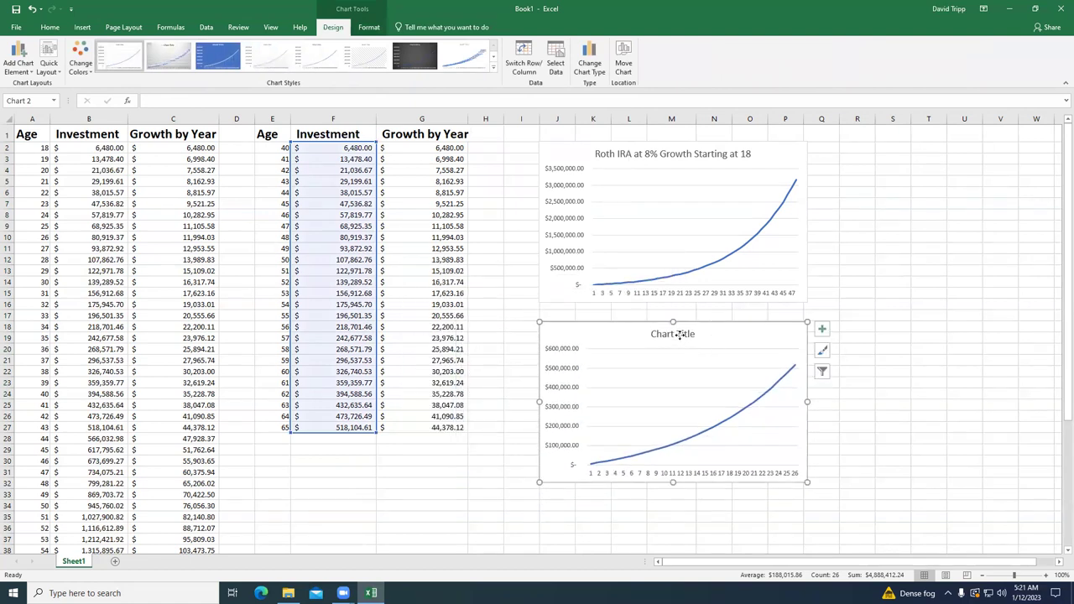
- Title the new chart "Roth IRA at 8% Growth Starting at 40"
double_click(680, 334)
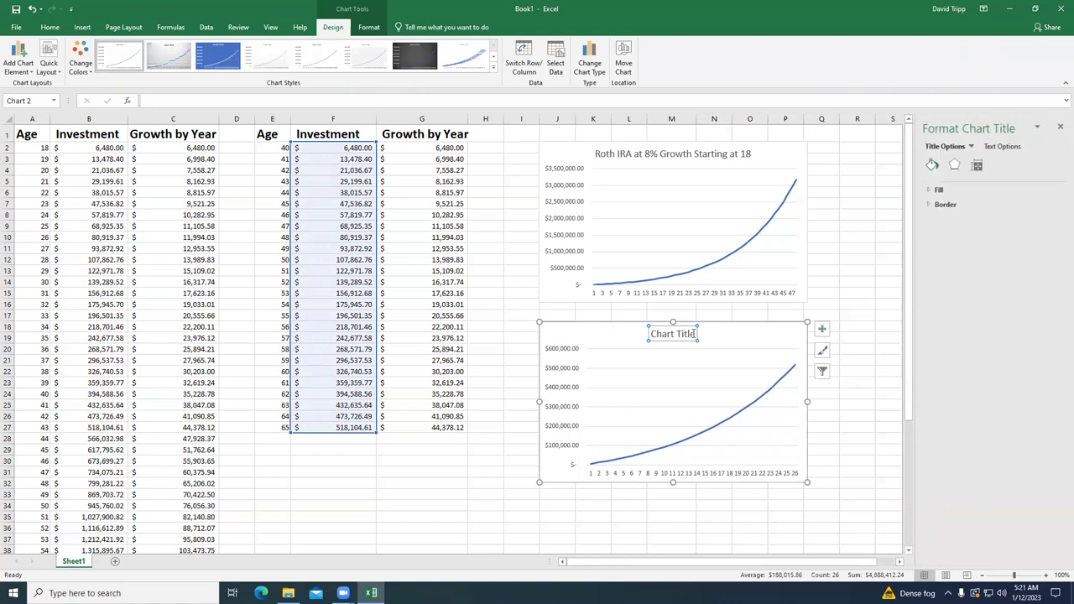
drag(695, 334, 659, 337)
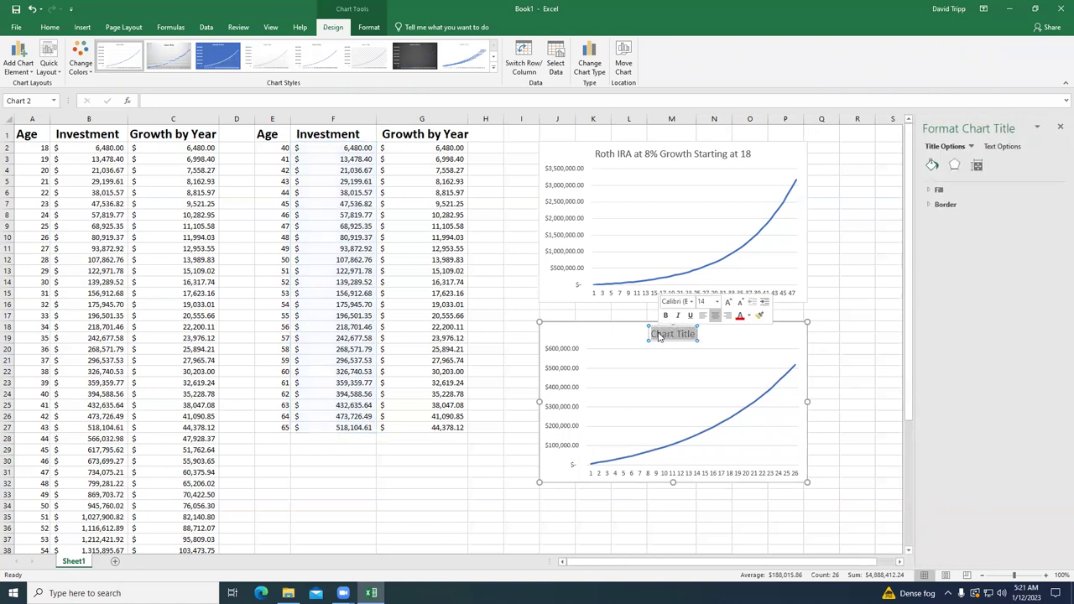
text(R)
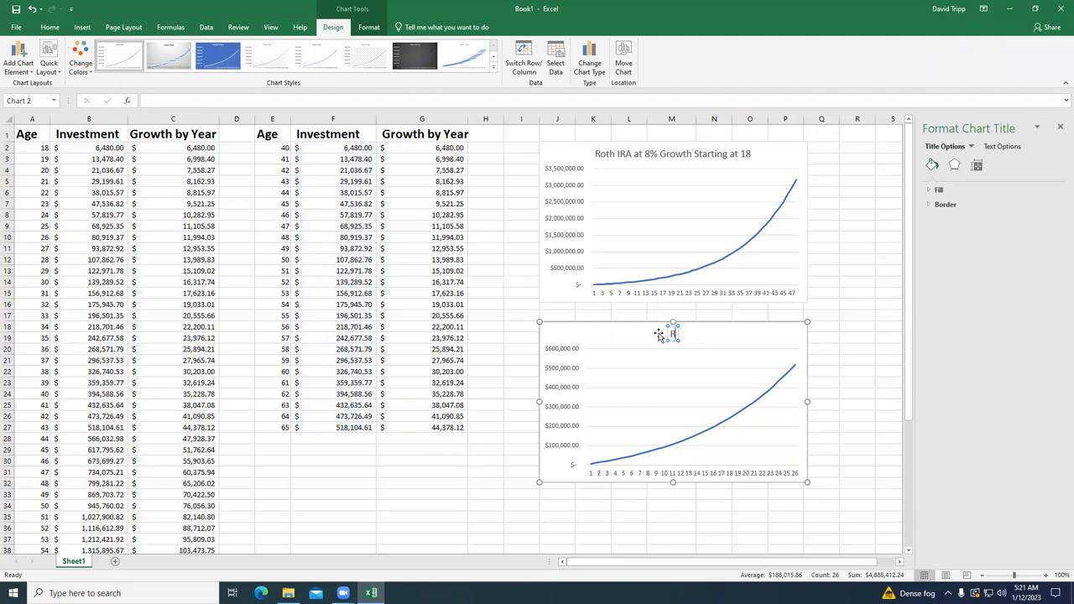
text(oth IRA at 8)
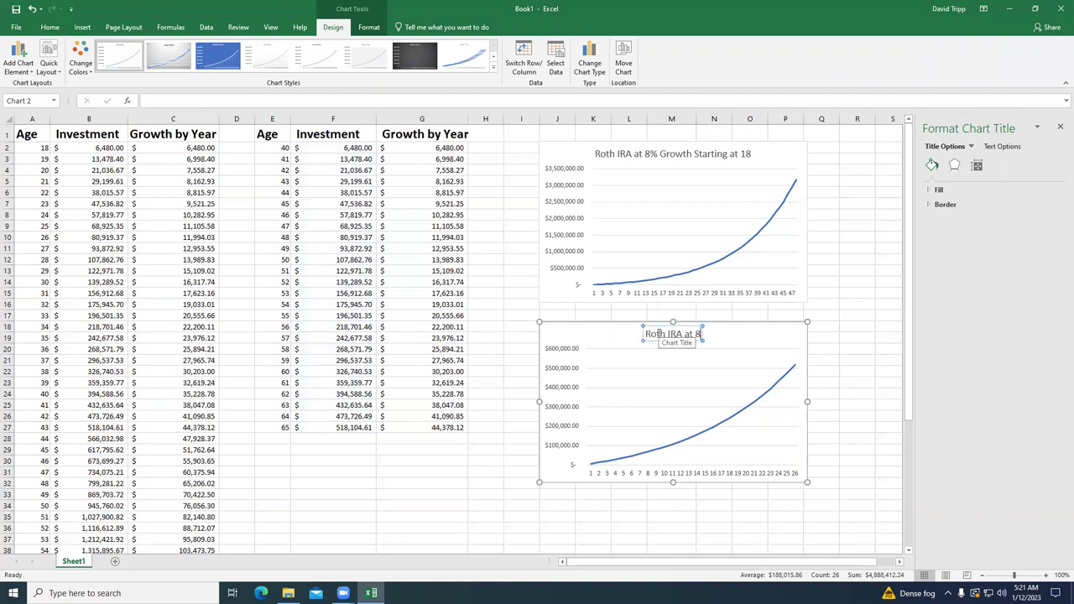
text(% Gr)
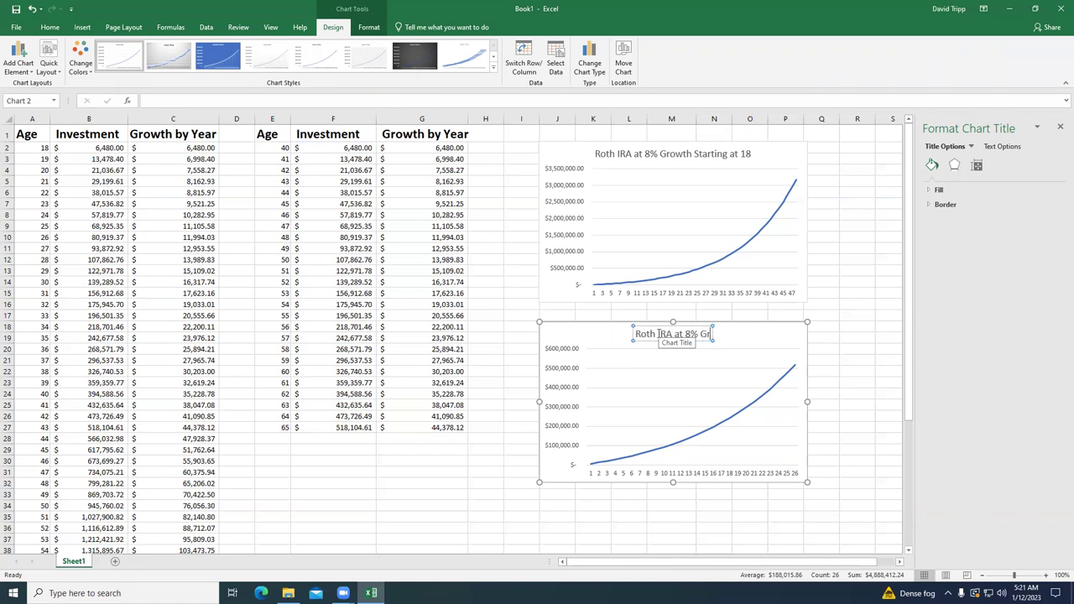
text(owth Starting at)
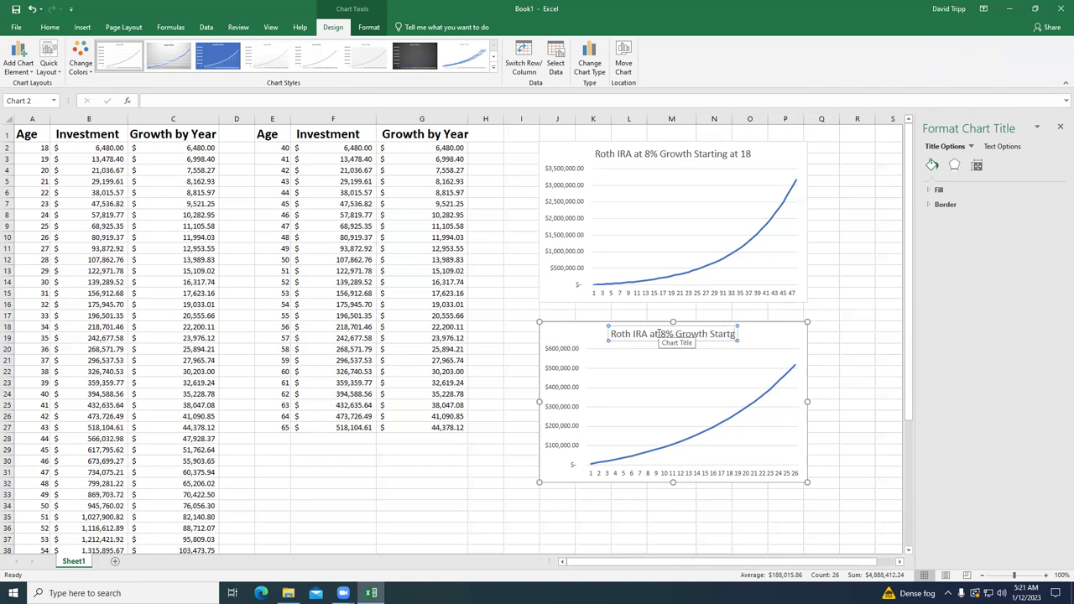
text( 40)
click(489, 463)
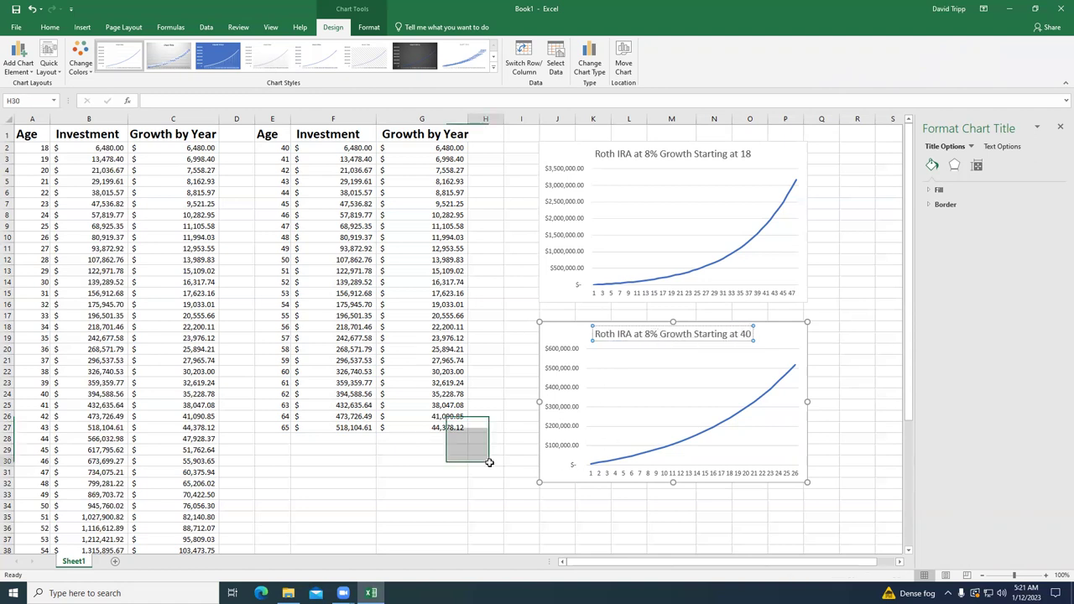
click(486, 482)
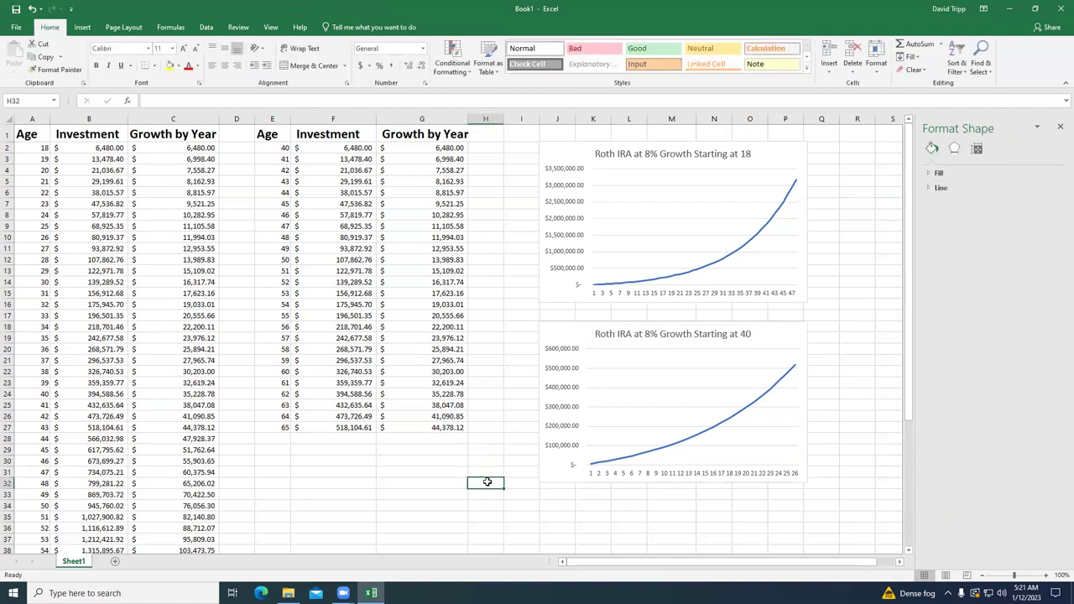
- Review the investment and yearly growth figures of both tables alongside the two charts
scroll(470, 480, down, 2)
scroll(467, 481, up, 2)
scroll(467, 481, down, 2)
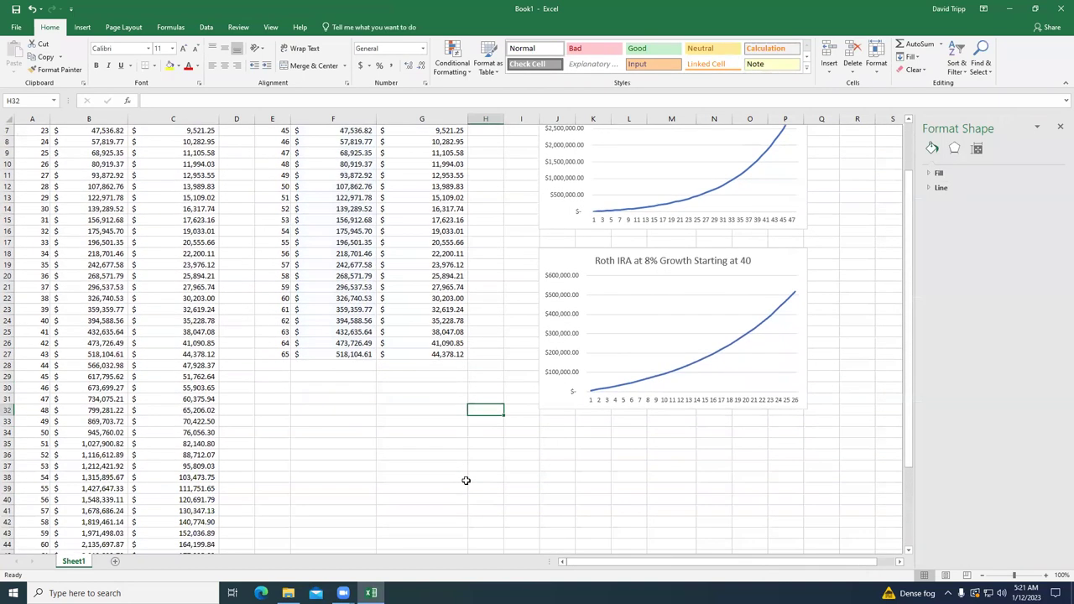
scroll(466, 480, up, 2)
scroll(465, 480, down, 2)
scroll(369, 445, up, 2)
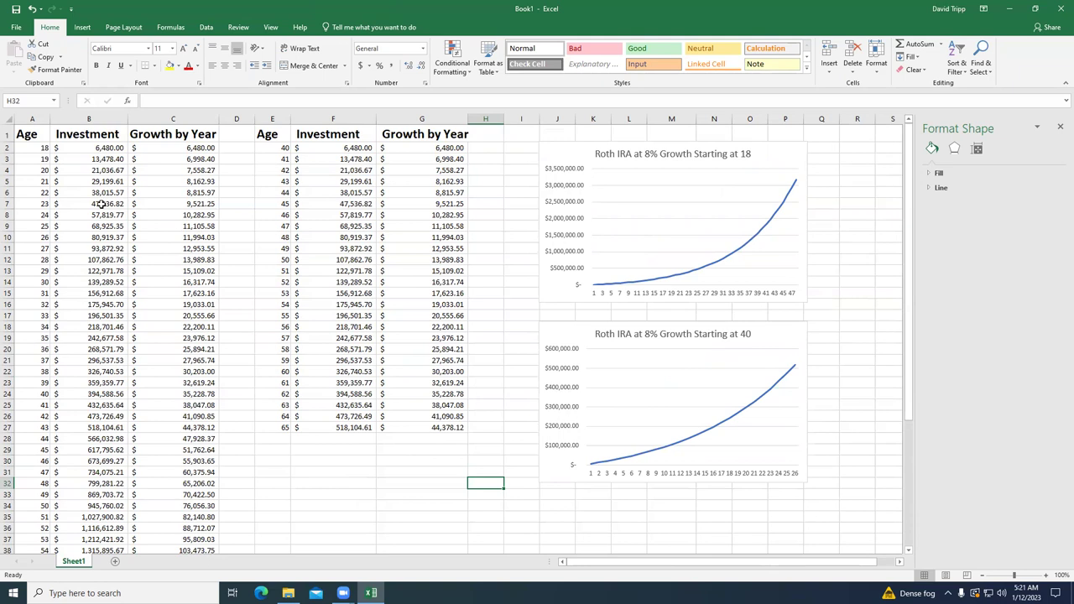
scroll(100, 220, down, 2)
scroll(117, 223, down, 2)
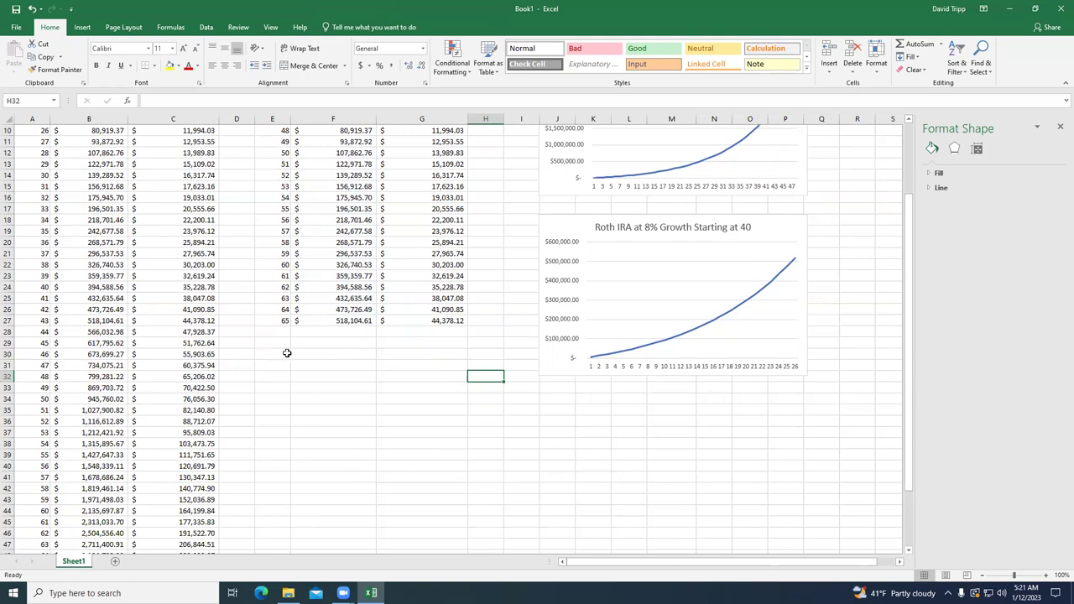
- Enter the formula =fv(.08,47,-6000,0,0) in F30 for the future value of $6,000 yearly payments at 8%
click(304, 353)
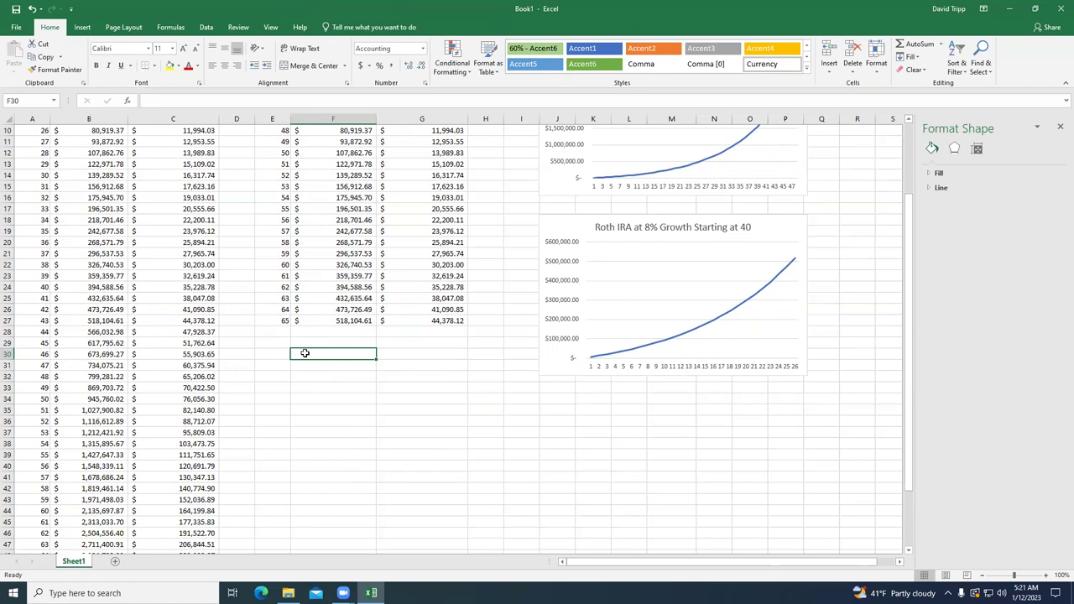
text(=)
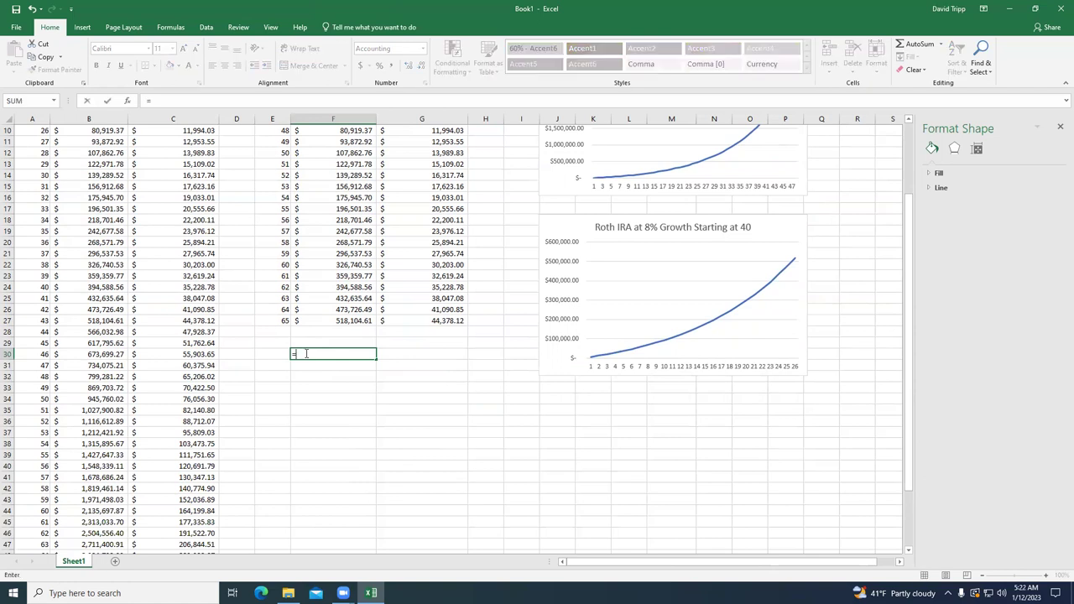
text(fv)
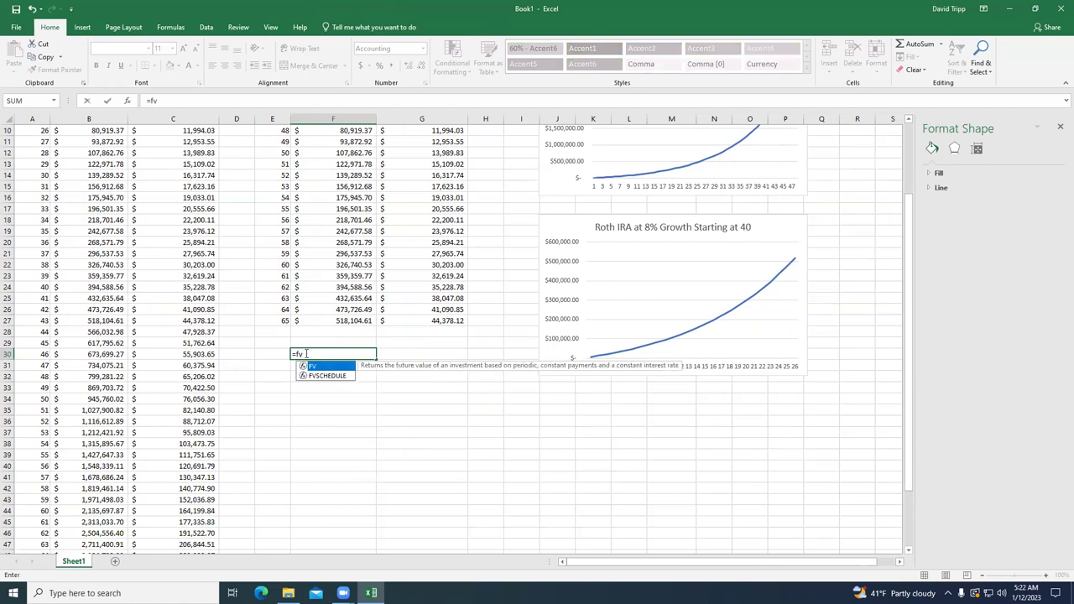
text((.08)
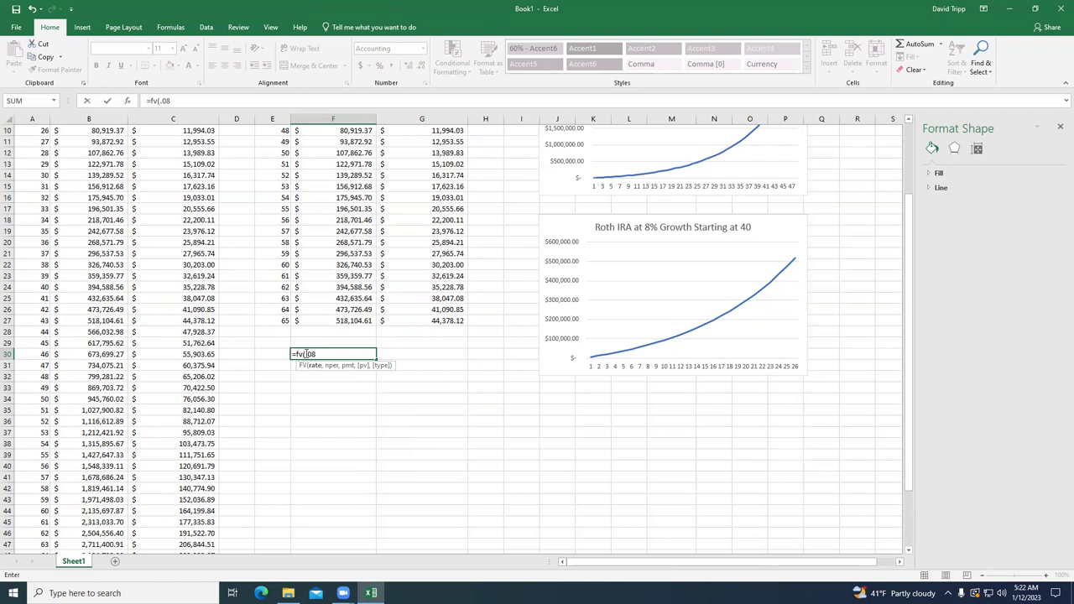
text(,)
text(47,-6000)
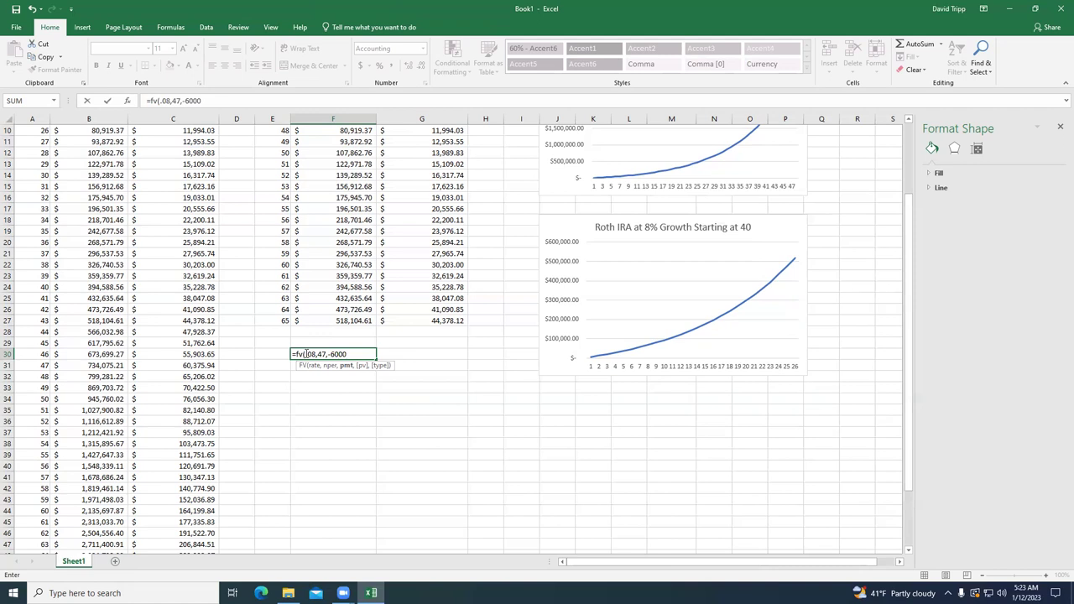
text(,0)
text(,)
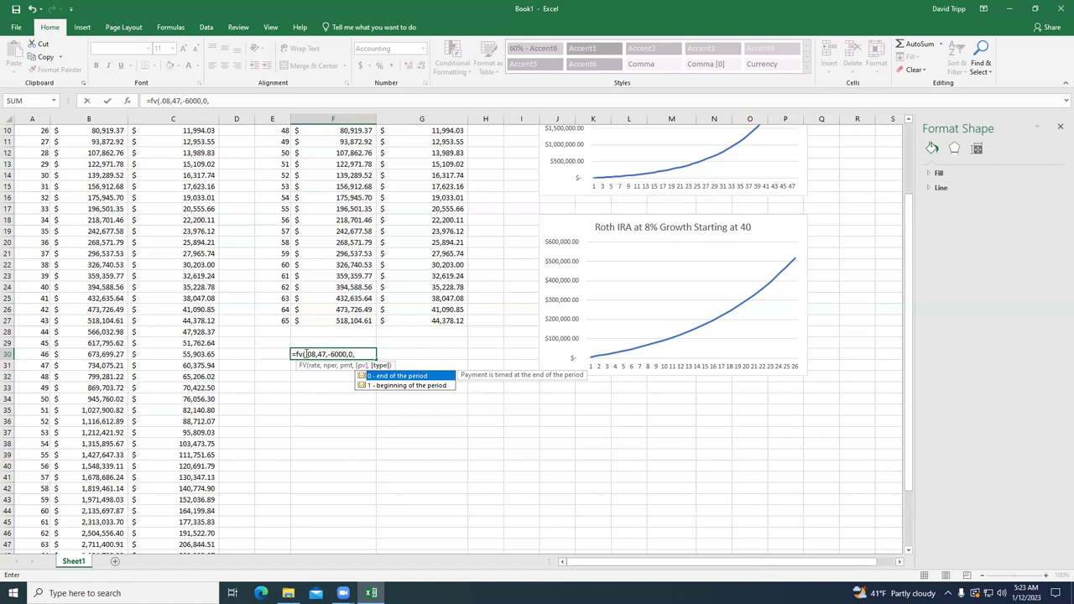
text(0))
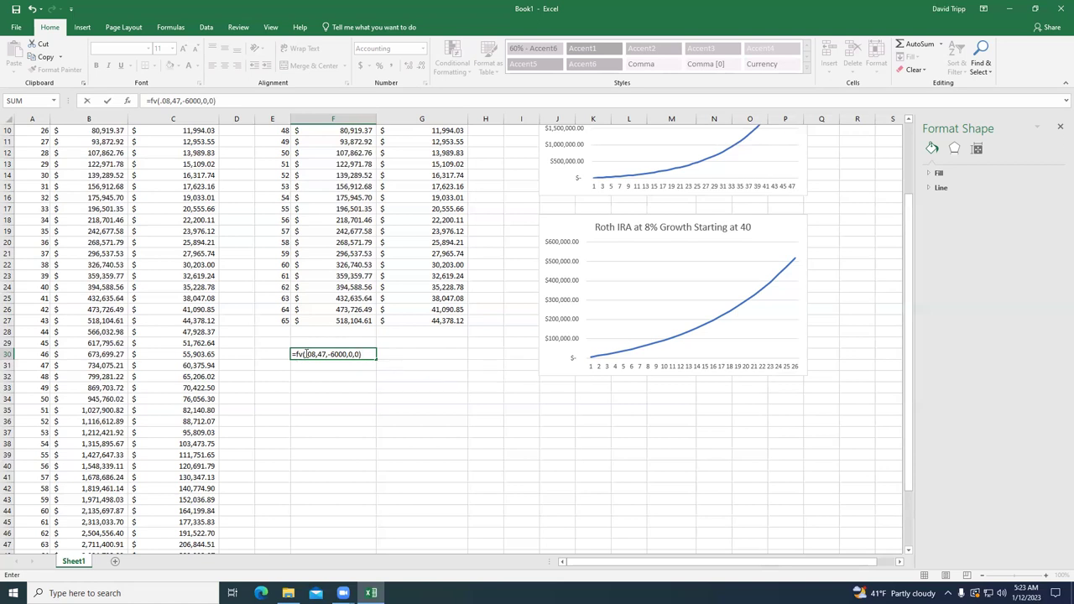
key(Return)
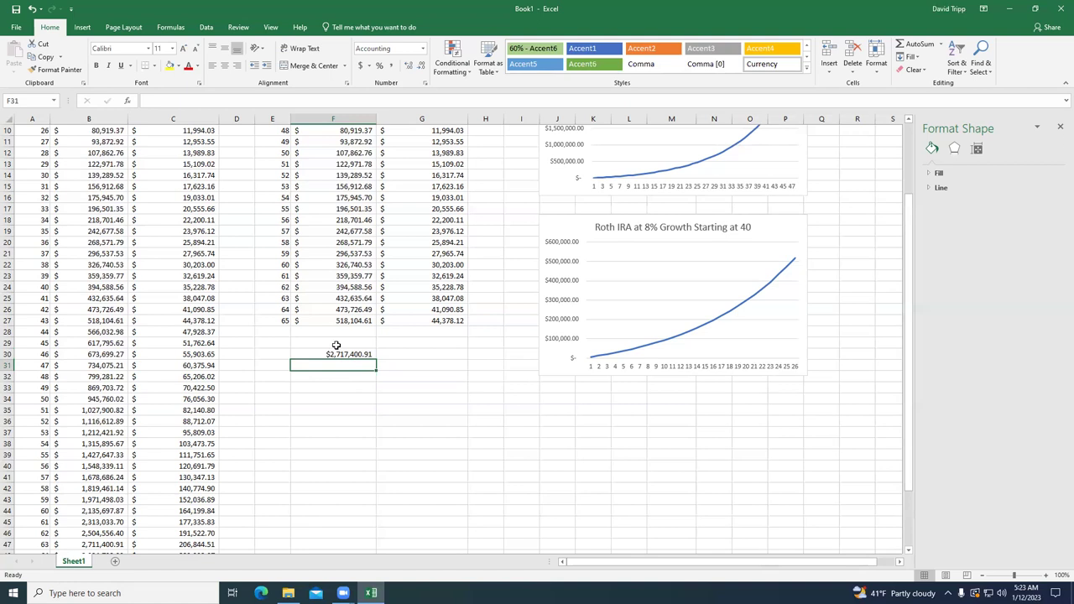
- Compare the final age-65 row of the starting-at-18 table with the FV formula and result in F30
scroll(336, 345, down, 4)
scroll(336, 345, up, 2)
scroll(336, 345, down, 2)
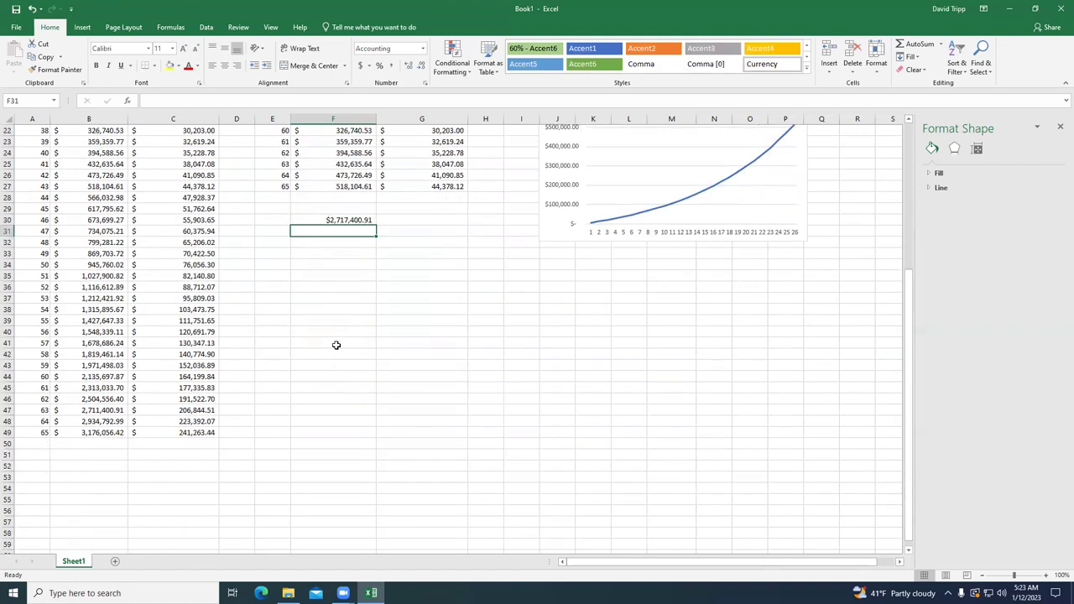
click(192, 434)
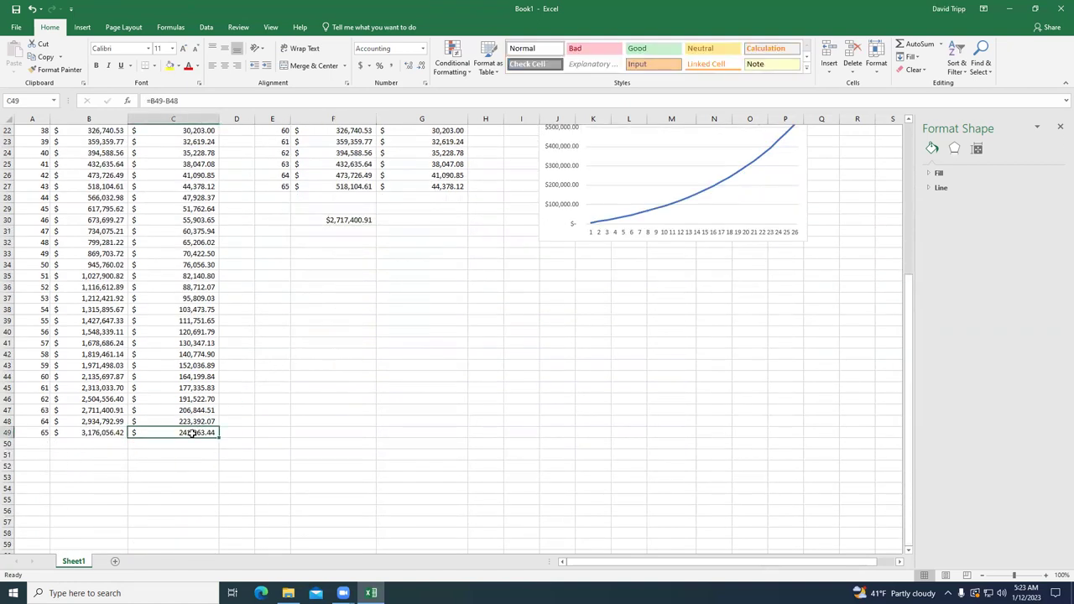
click(341, 221)
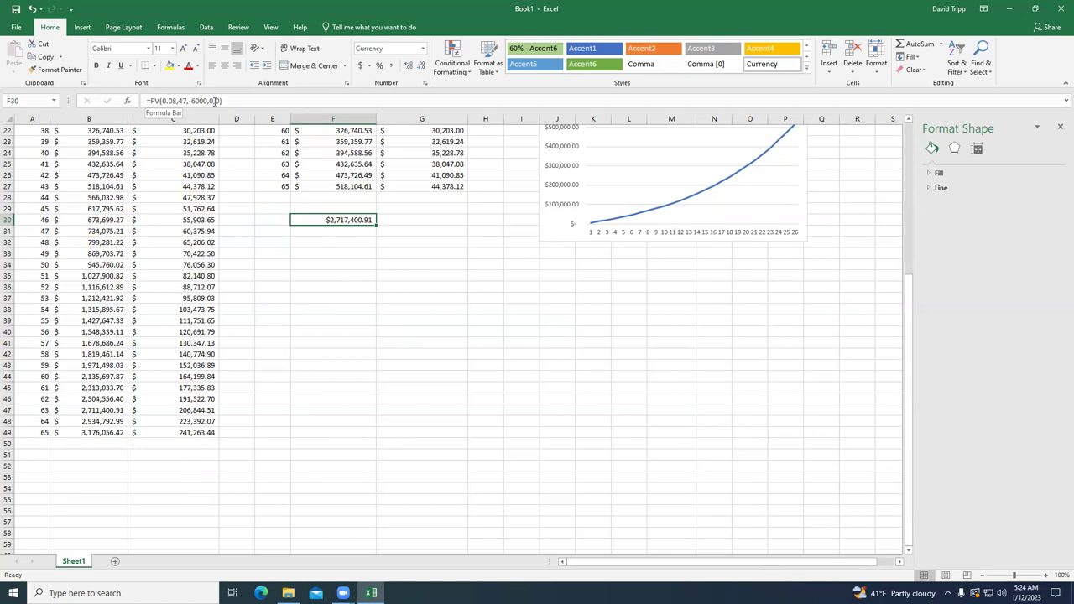
- Enter =pmt(.08,15,0,1000000,0) in F32 for the yearly payment needed to reach $1,000,000 in 15 years at 8%
click(316, 245)
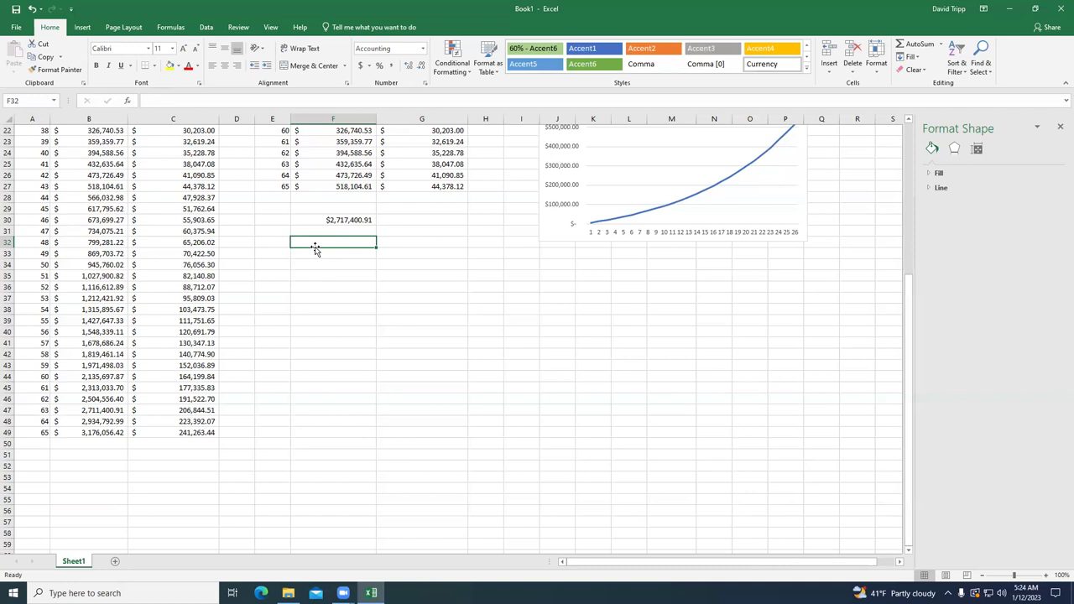
text(=)
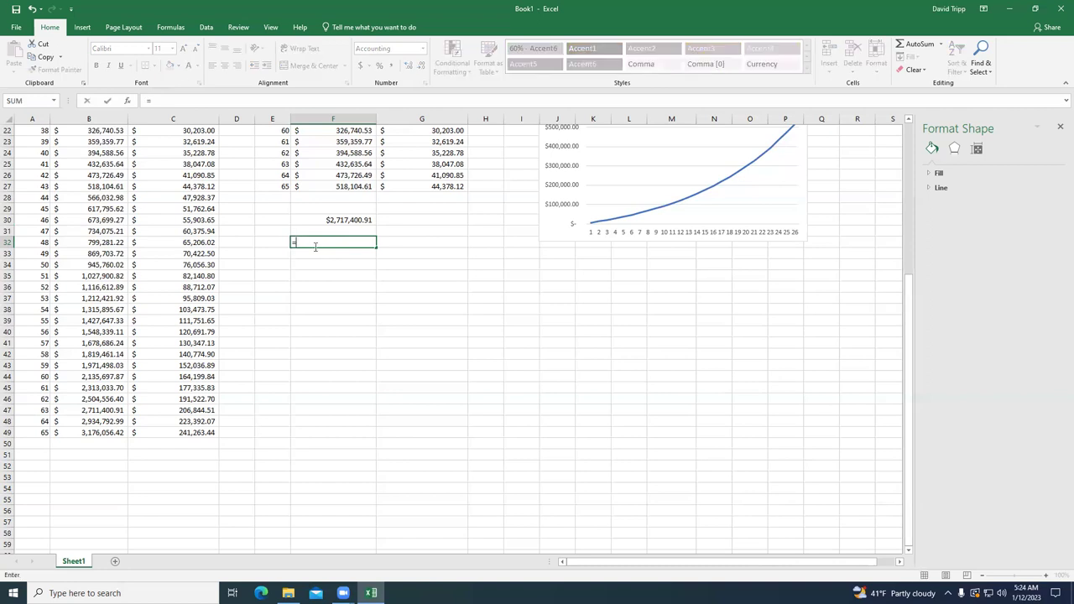
text(p)
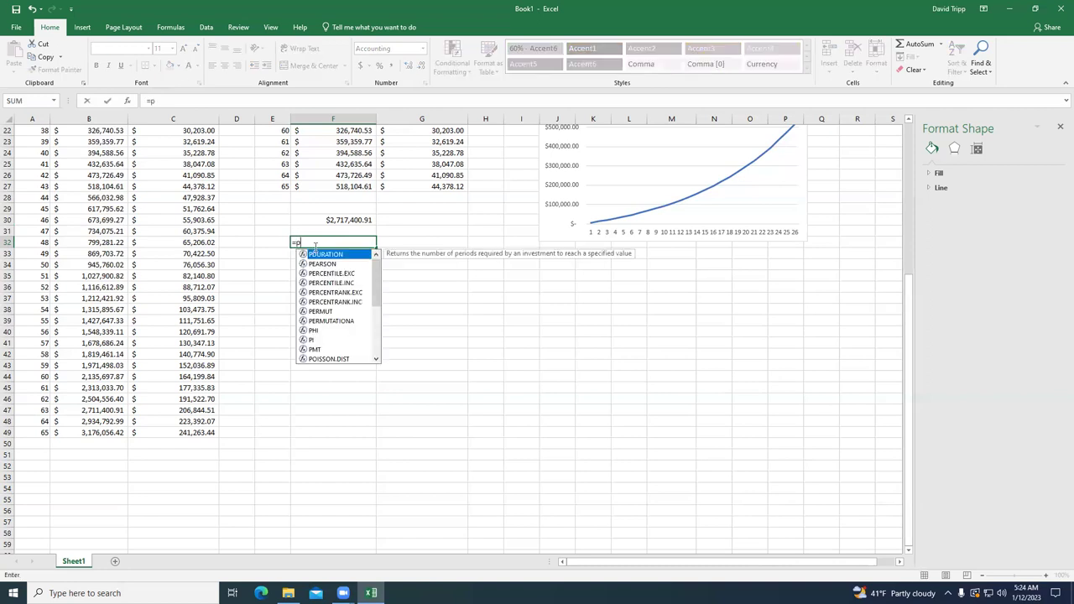
text(mt()
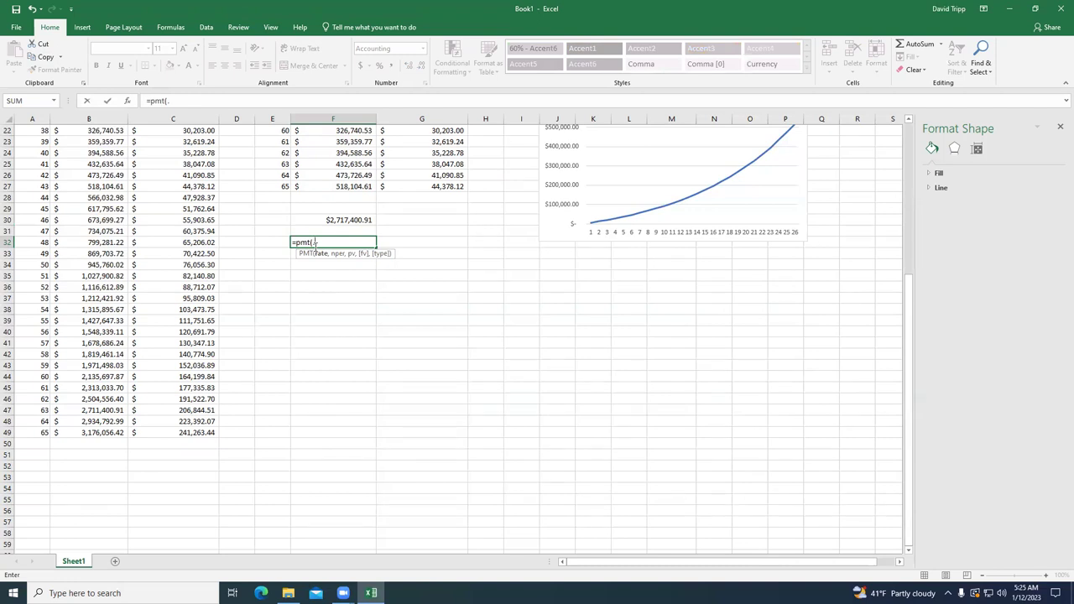
text(.09,15,)
text(0,)
click(323, 243)
key(BackSpace)
text(8)
click(358, 242)
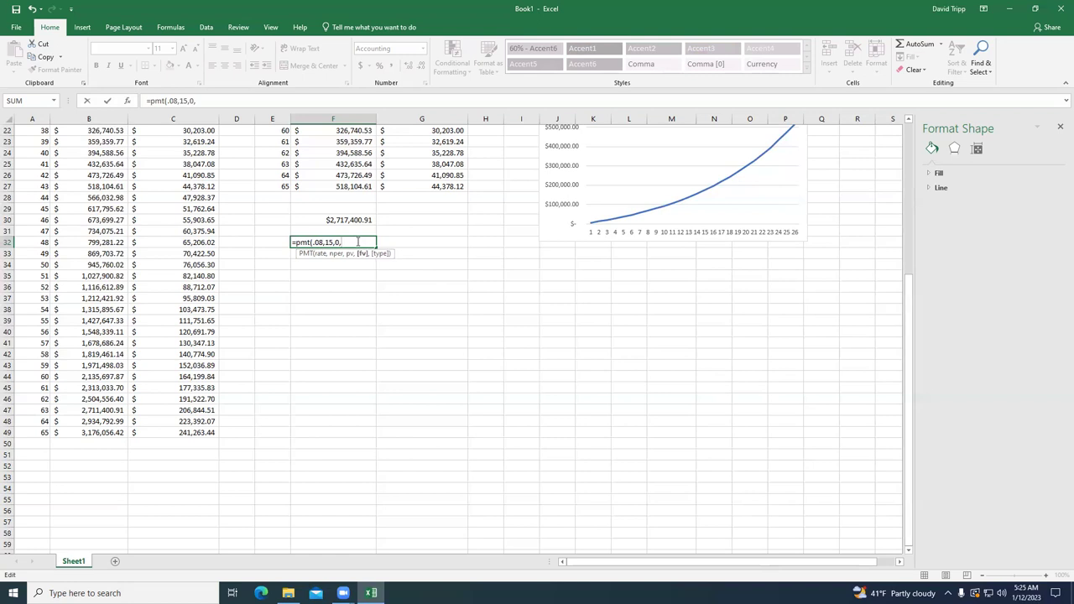
text(1000000,)
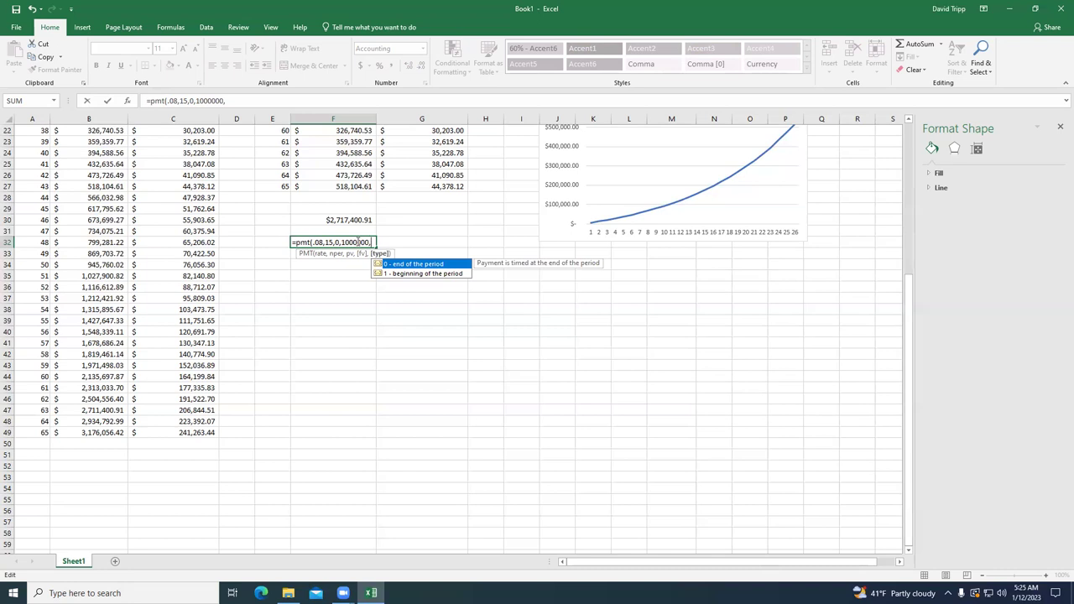
text(0))
key(Return)
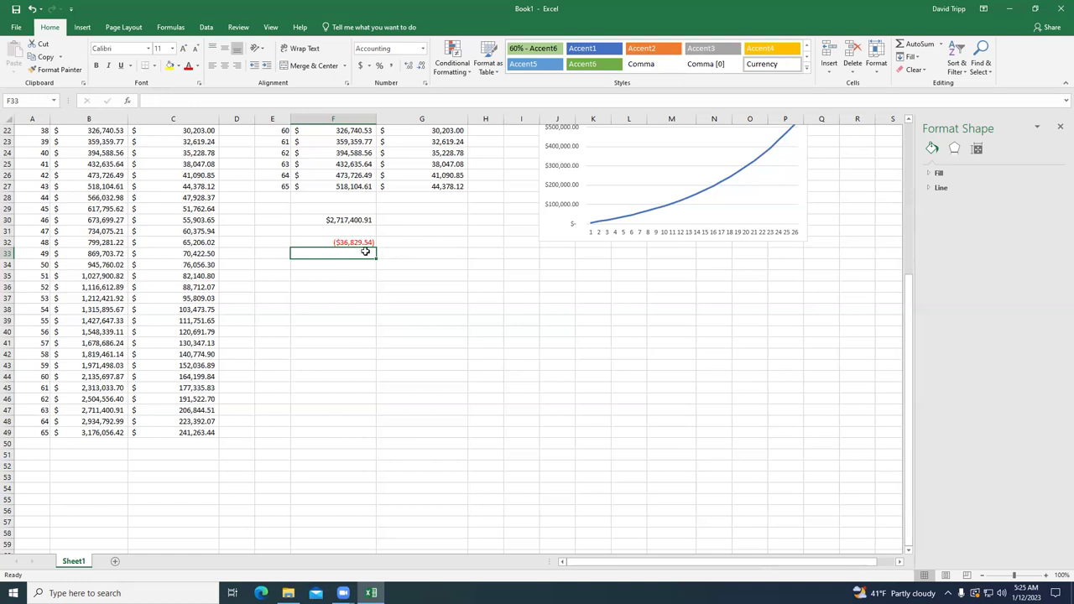
- Calculate the monthly payment in G32 by dividing F32 by 12, and clear that cell again
click(410, 244)
text(=)
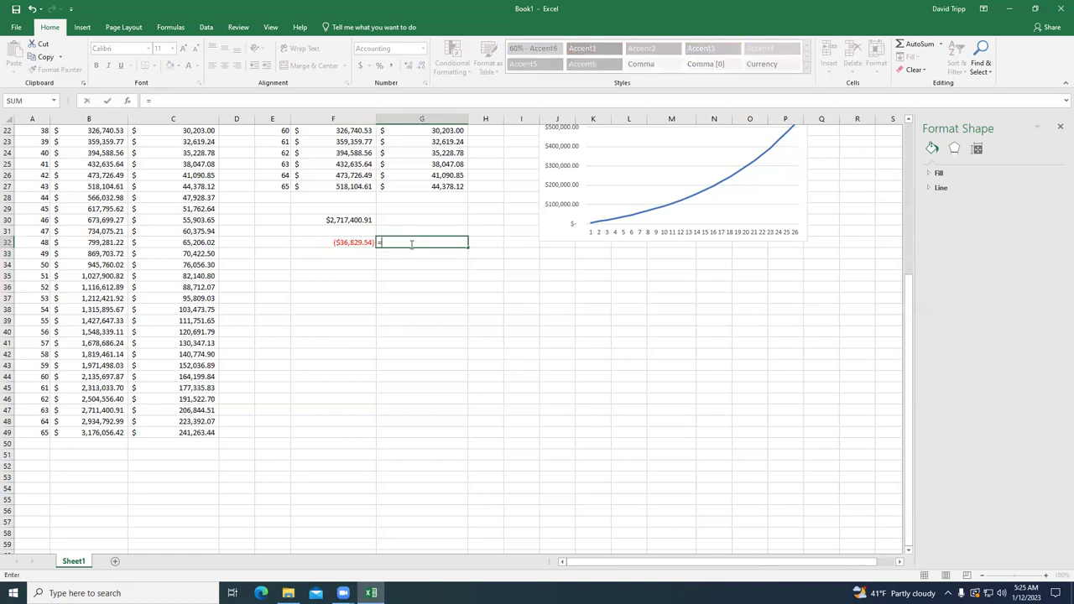
click(352, 240)
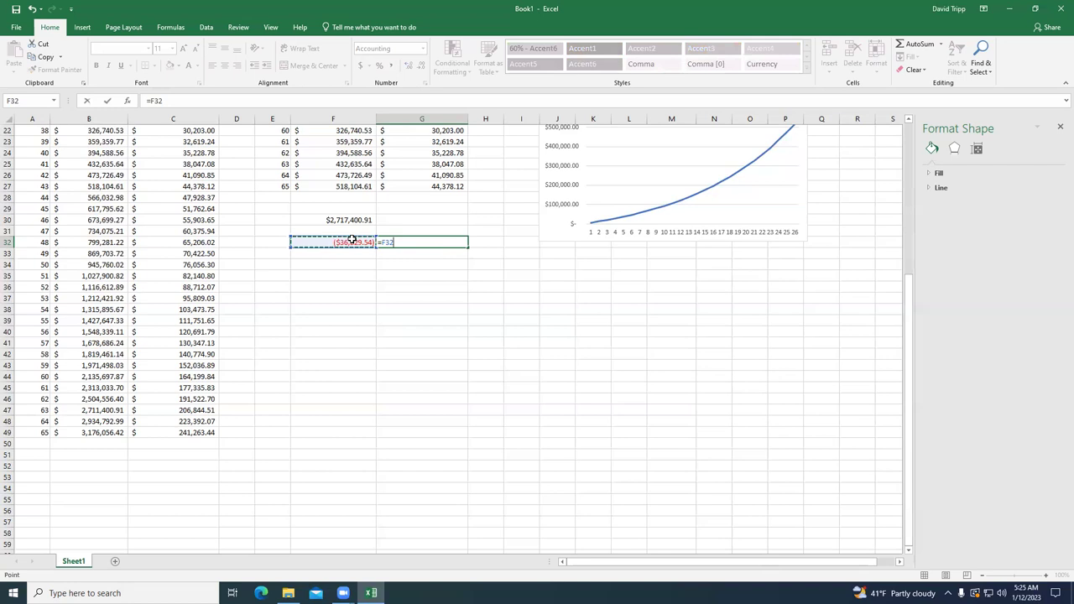
text(12)
key(Return)
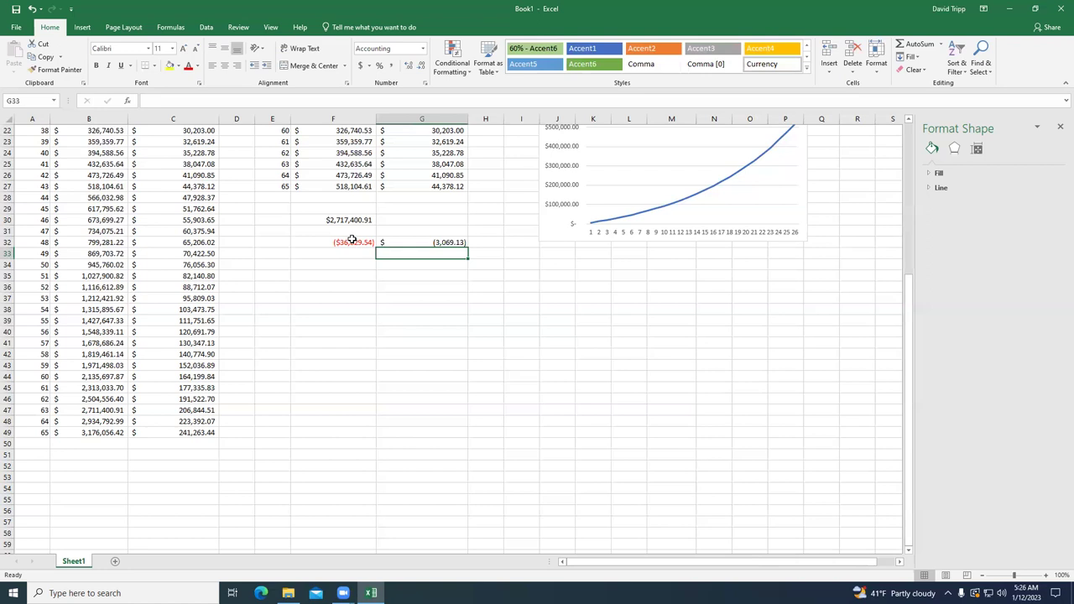
click(436, 241)
key(Delete)
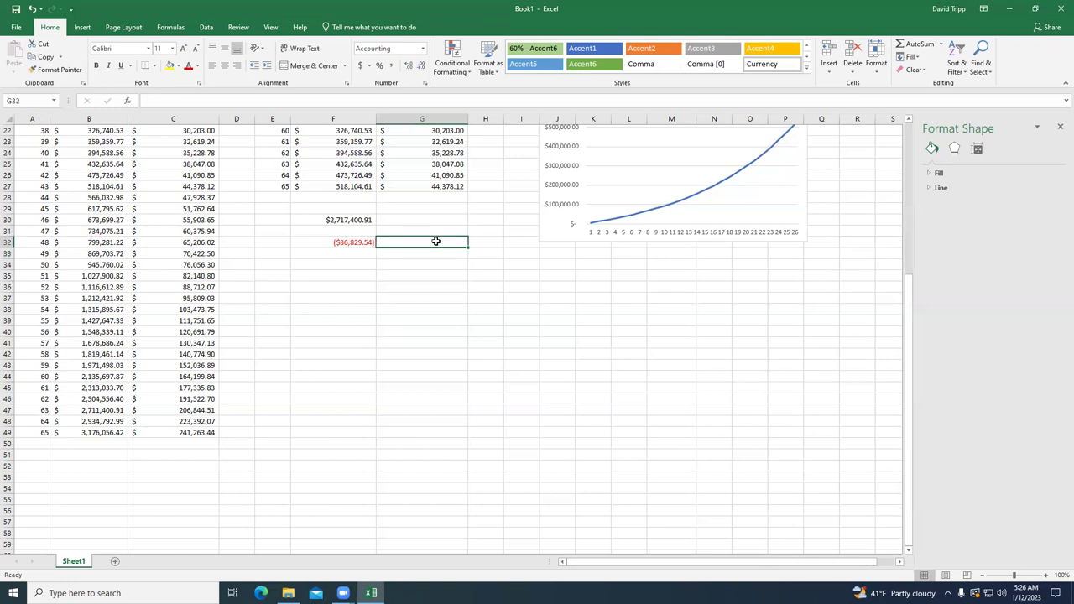
- Check the PMT formula in F32 and write "Would you rather have ten dollars now or one hundred dollars in ten years?" in F34
click(333, 238)
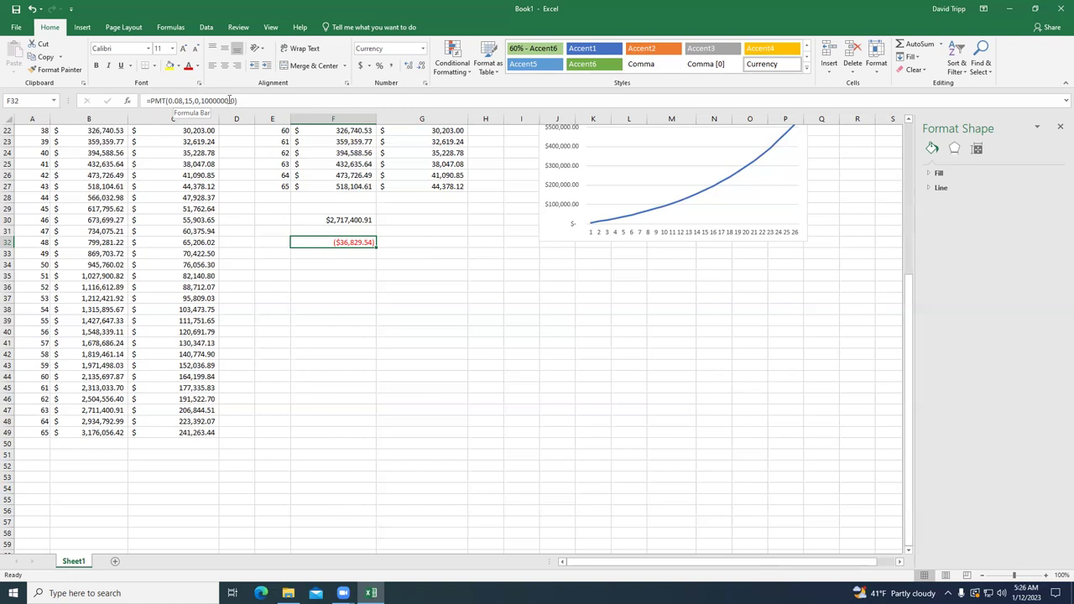
click(302, 263)
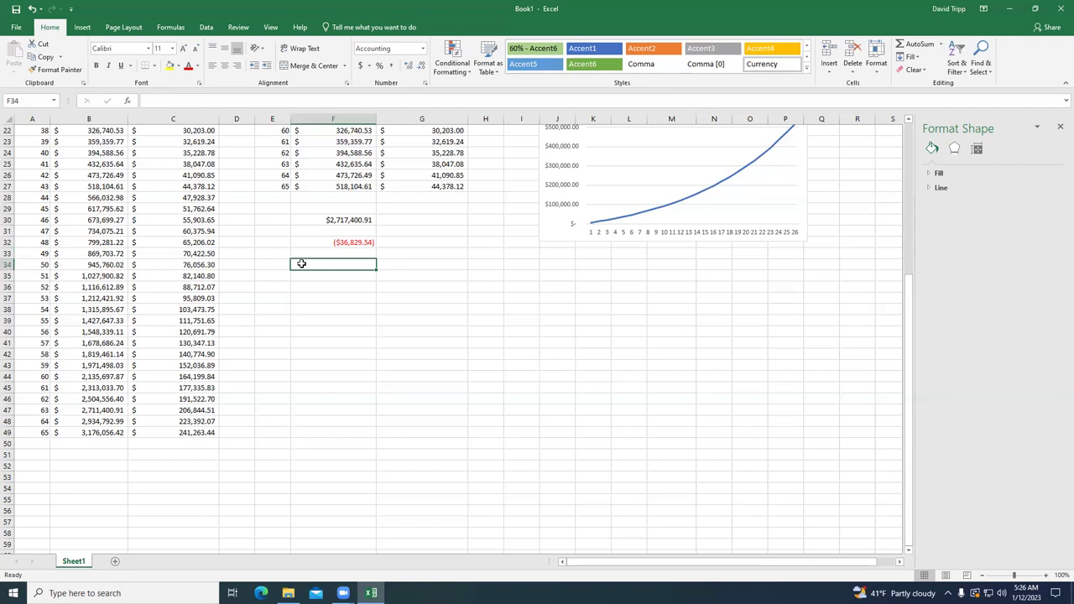
text(W)
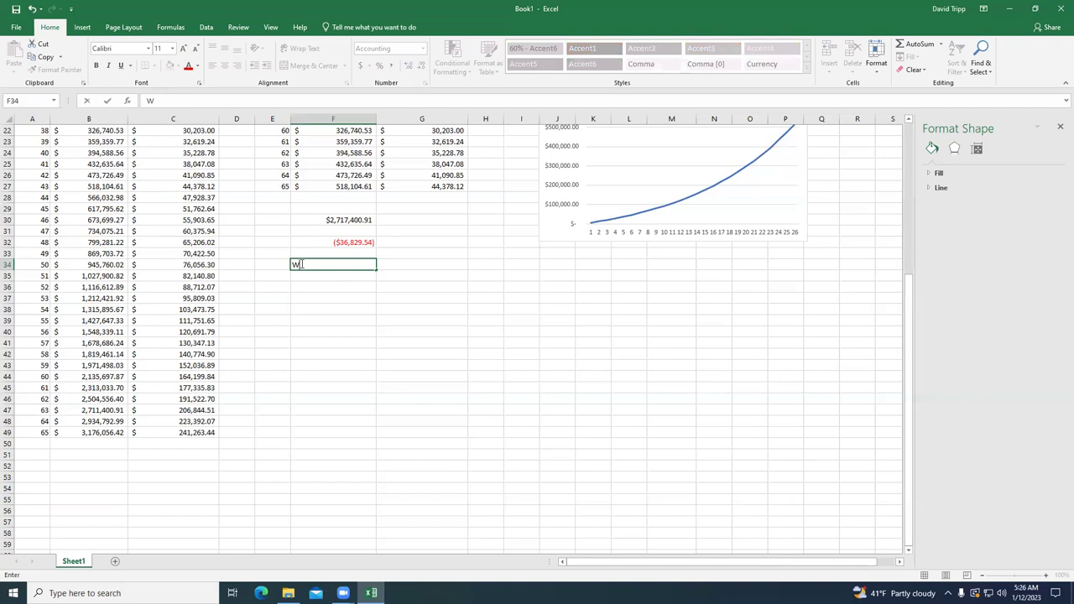
text(ould you rather have ten d)
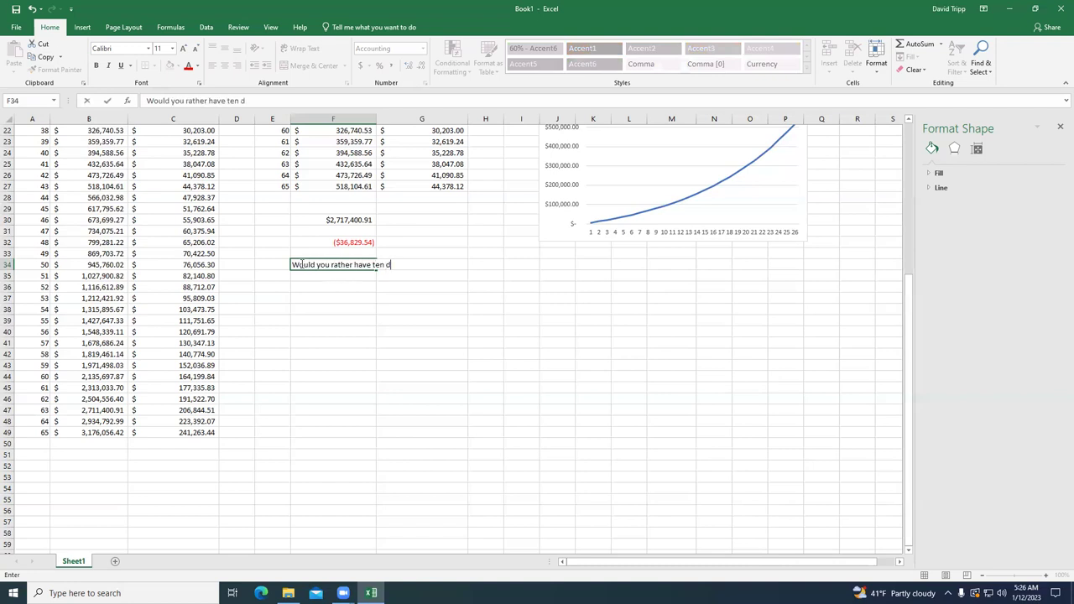
text(ollars now or one hundred dollars in ten years?)
- Enter =pv(.08,10,0,100,0) in F36 for the present value of $100 in ten years at 8%, and check the formula
click(313, 287)
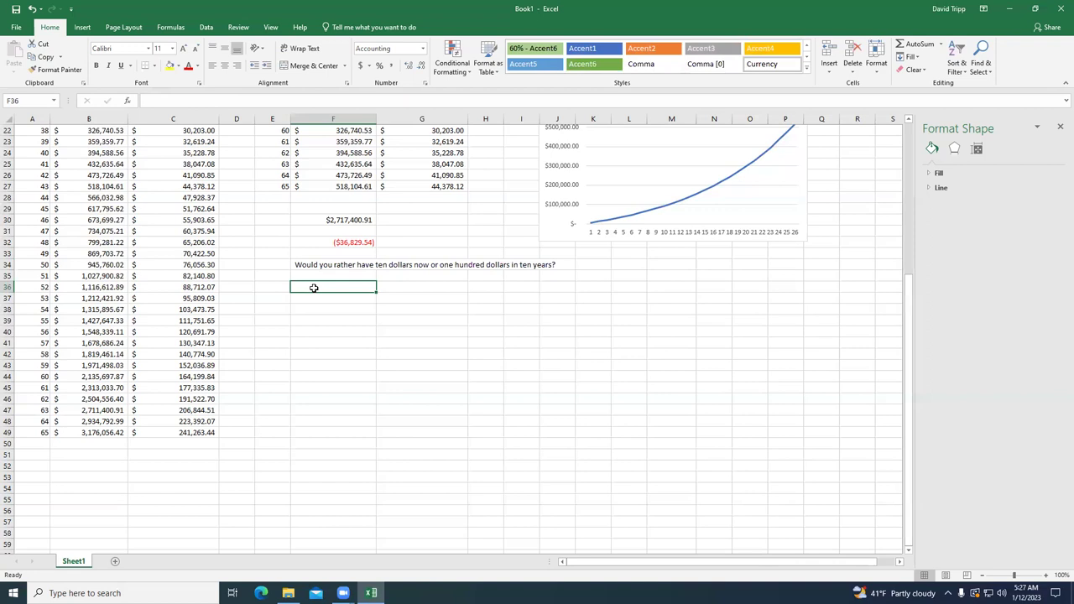
text(=)
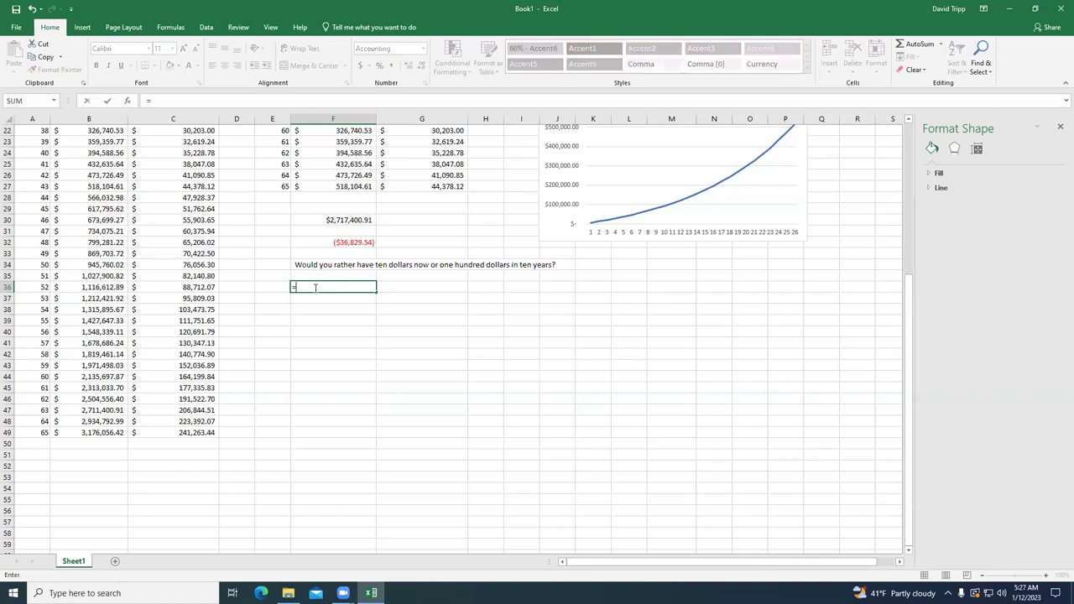
text(pv(.)
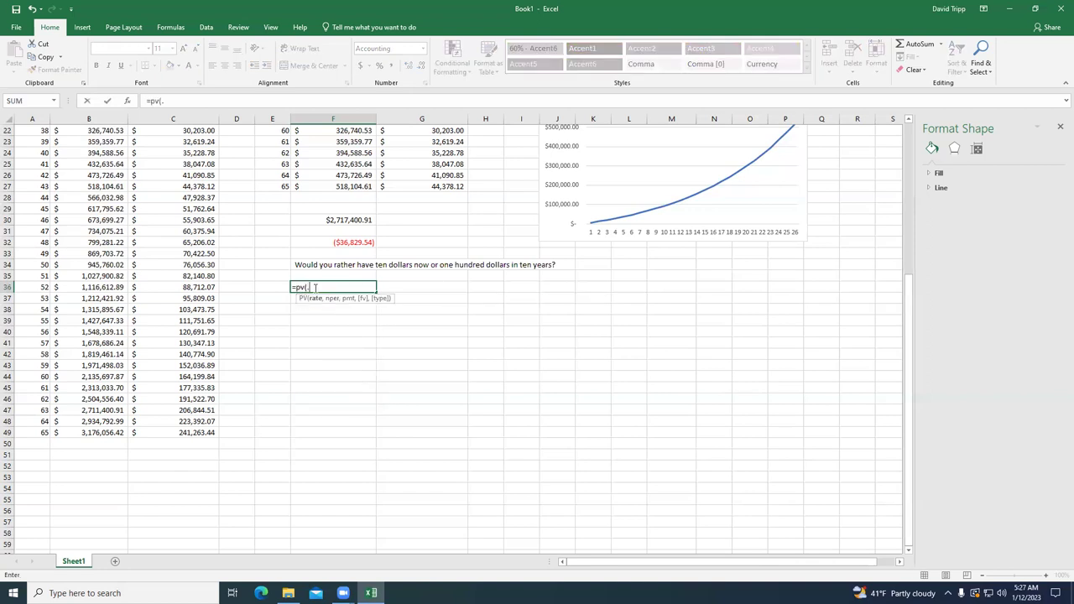
text(08,10,0)
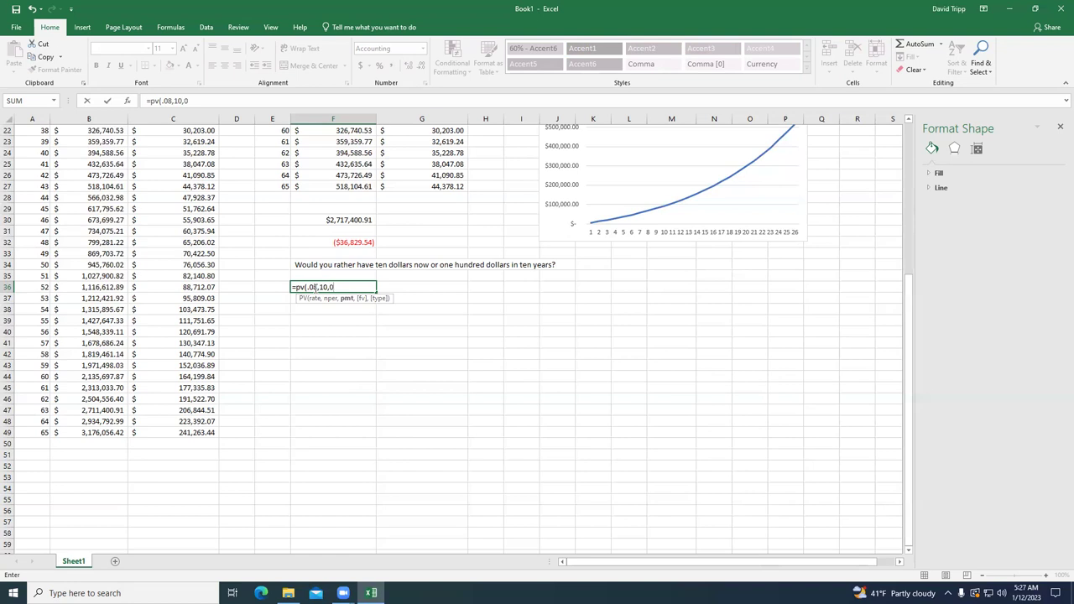
text(,100,)
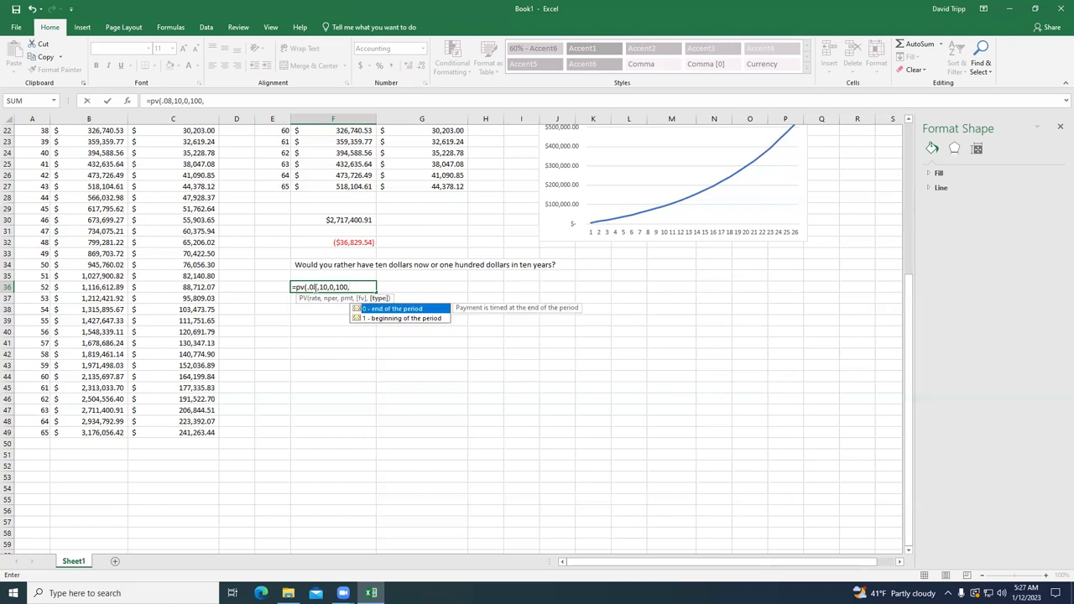
text(0))
key(Return)
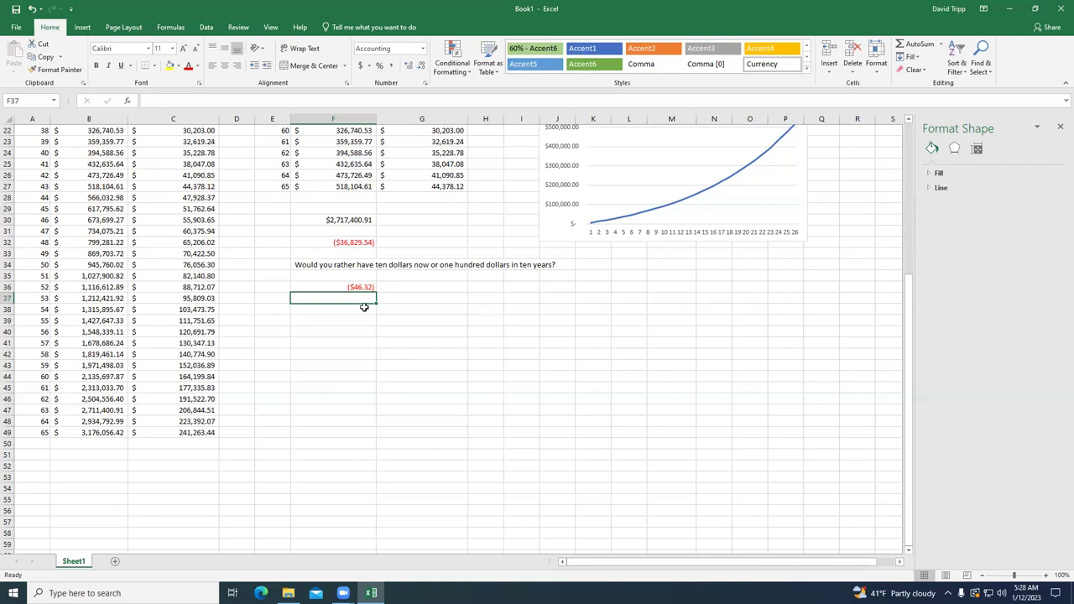
click(350, 287)
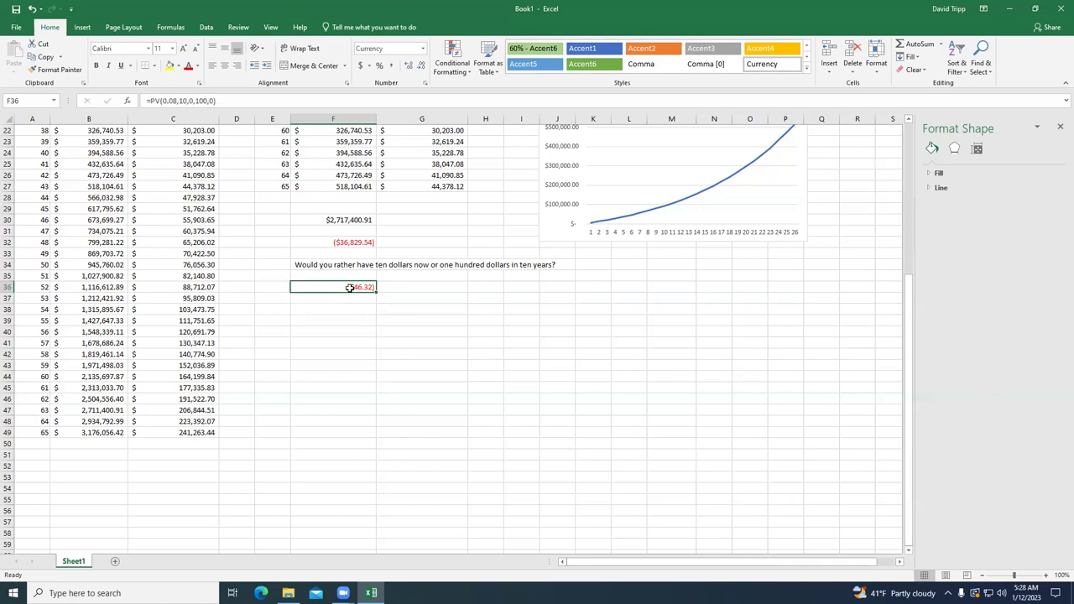